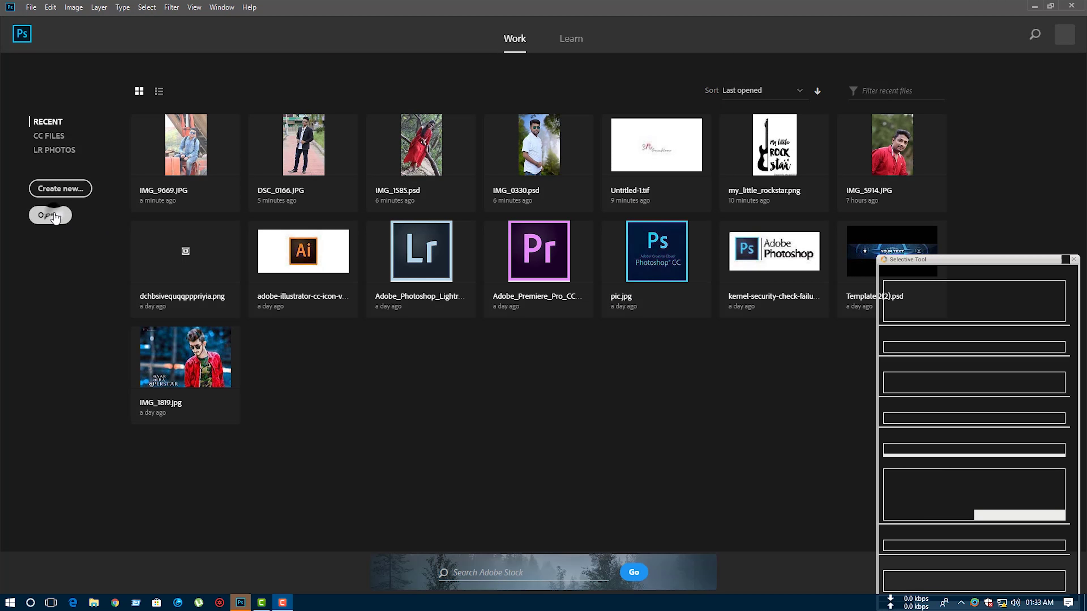
# Step: Open IMG_9669.JPG from the Home screen's Open dialog
pyautogui.click(54, 213)
pyautogui.click(509, 116)
pyautogui.doubleClick(509, 116)
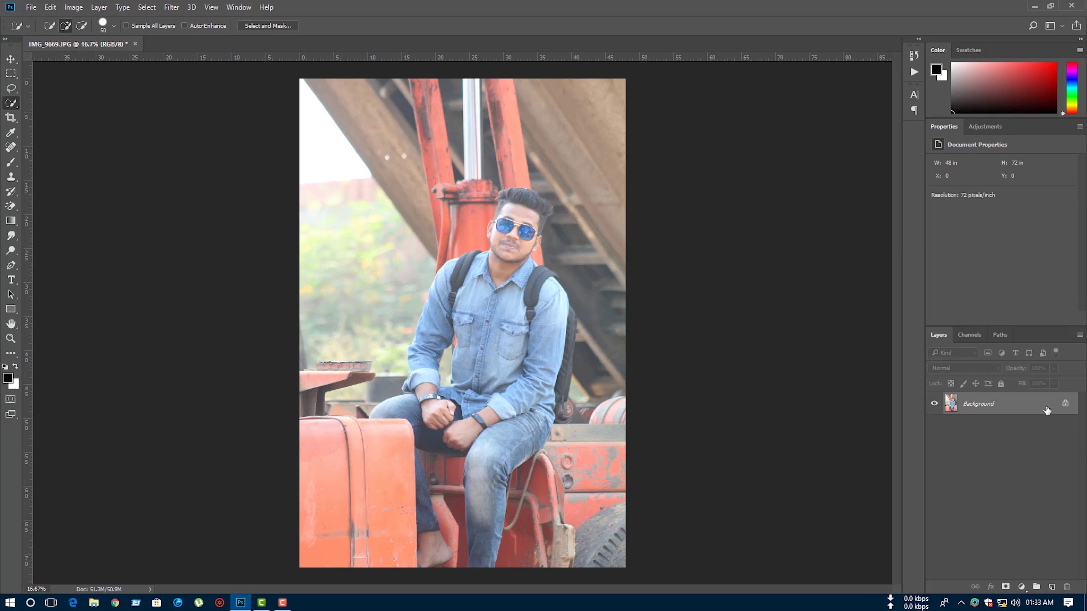
# Step: Duplicate the Background layer and brighten the copy's shadows 35% with Shadows/Highlights
pyautogui.moveTo(1047, 410); pyautogui.dragTo(1052, 587)
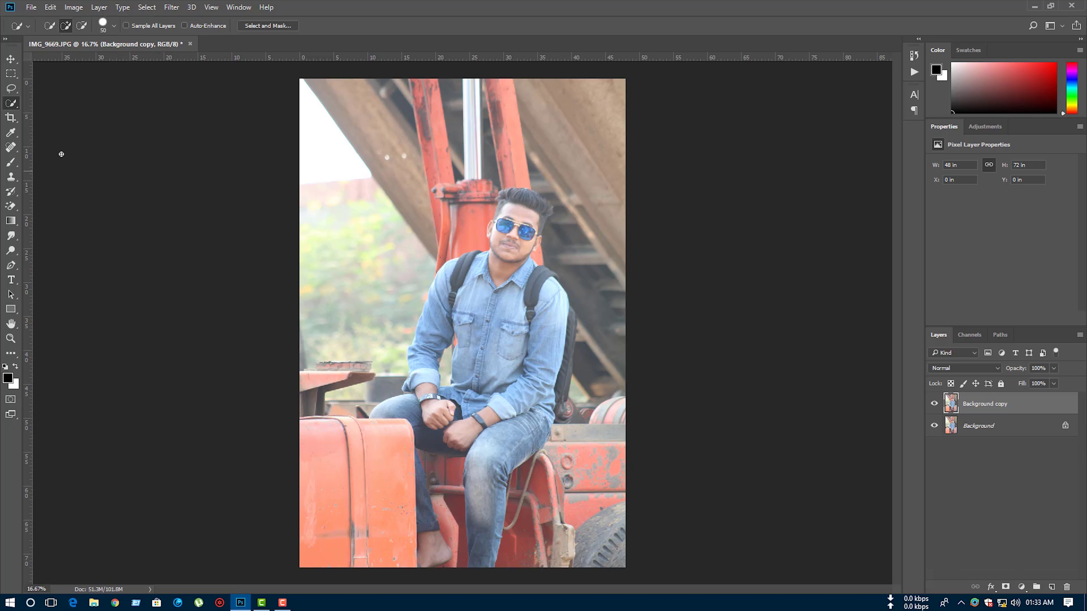
pyautogui.click(74, 7)
pyautogui.moveTo(91, 35)
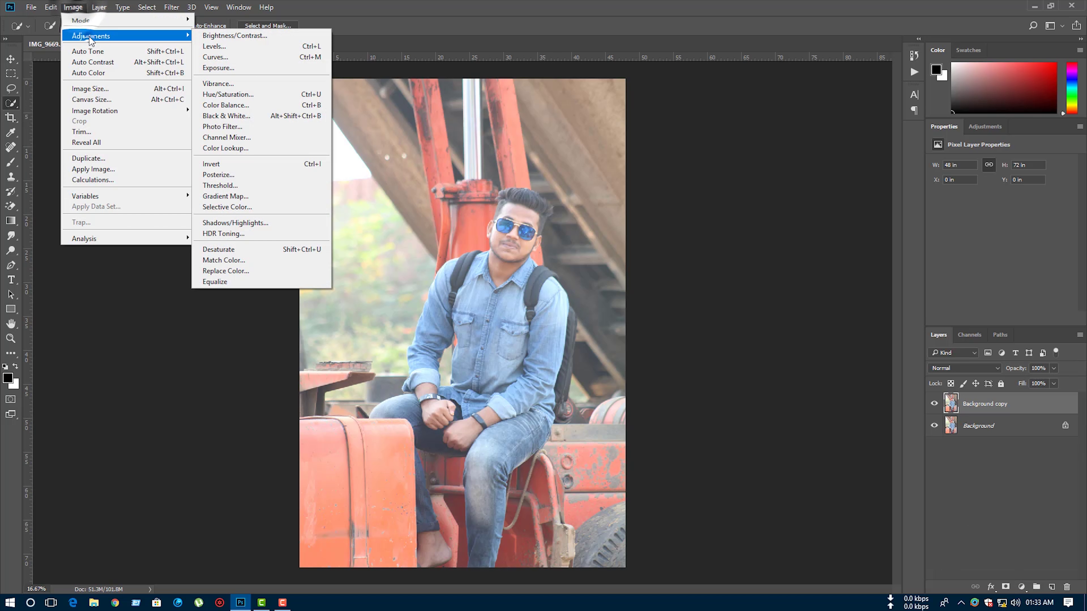
pyautogui.click(243, 208)
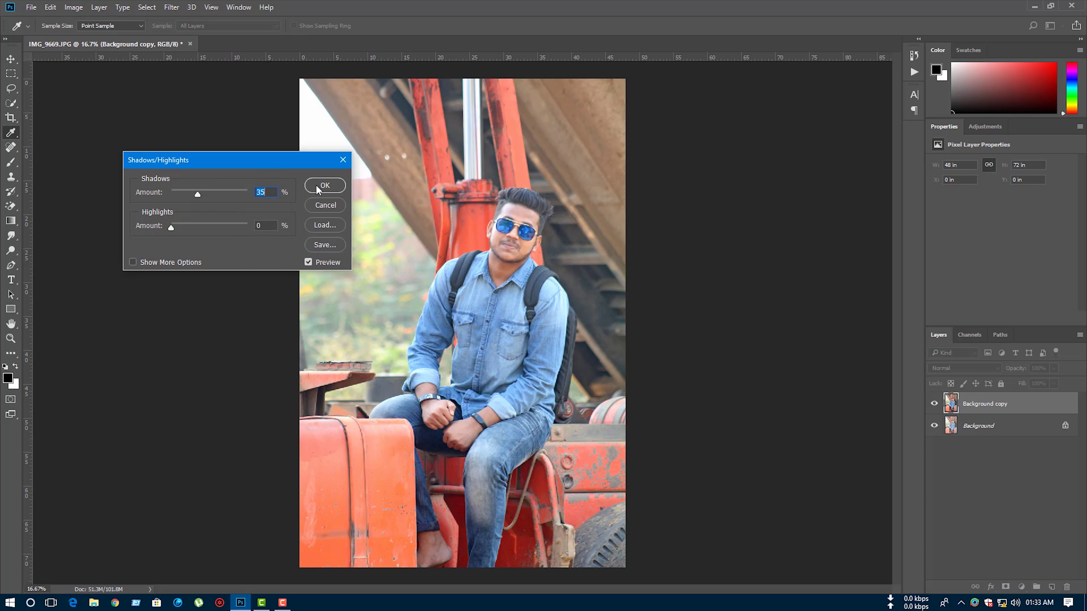
pyautogui.click(324, 185)
pyautogui.press('w')
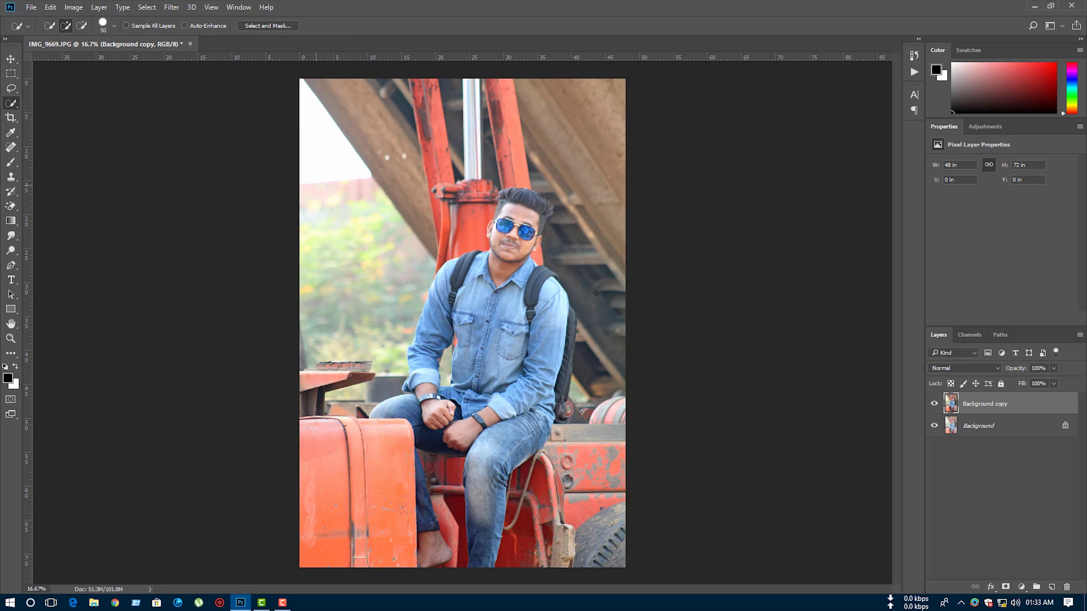
pyautogui.click(934, 403)
# Step: Quick-select the tire, machinery, jeans, knee and thigh by painting over them
pyautogui.moveTo(616, 557); pyautogui.dragTo(614, 436)
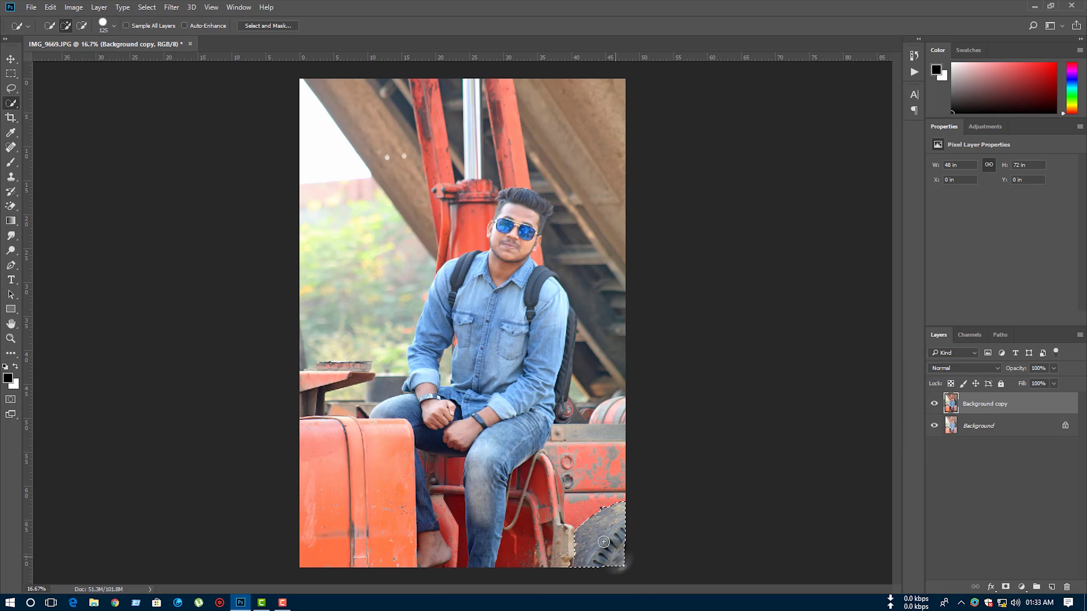
pyautogui.moveTo(530, 454); pyautogui.dragTo(440, 503)
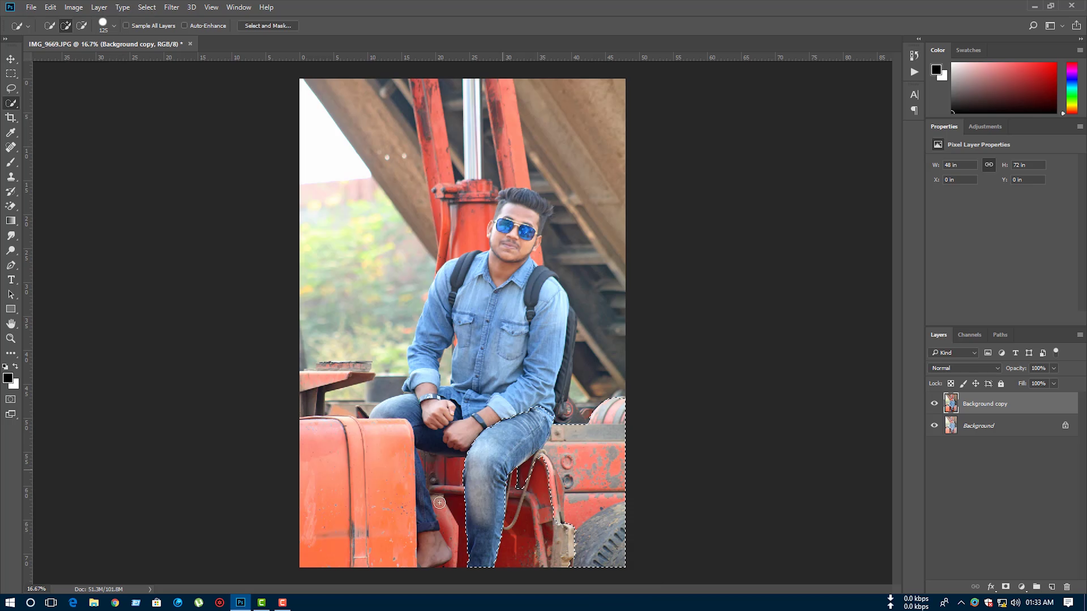
pyautogui.moveTo(337, 541); pyautogui.dragTo(550, 557)
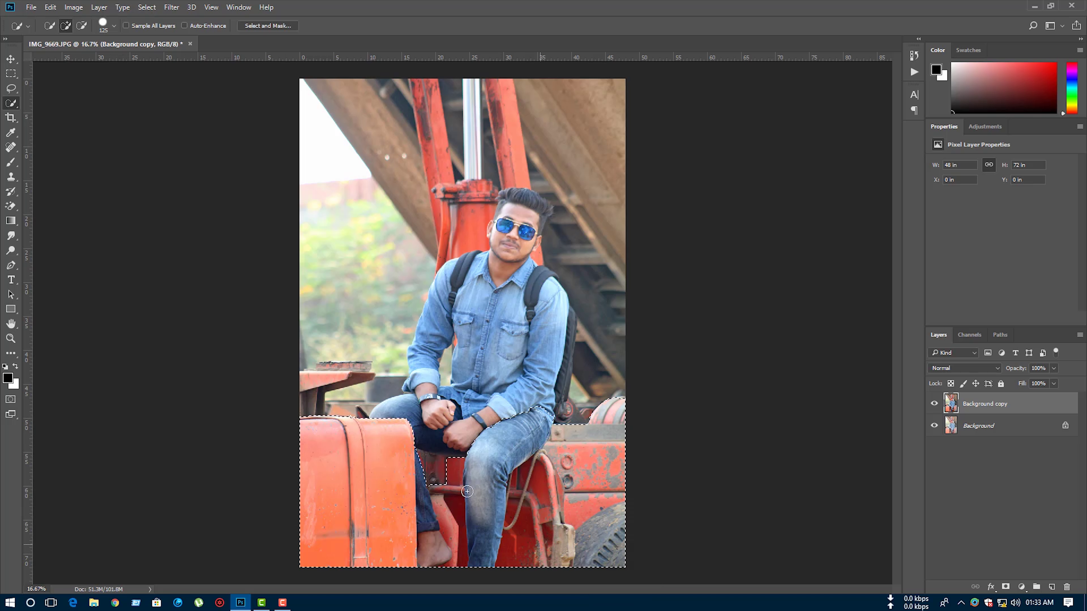
pyautogui.moveTo(467, 491)
pyautogui.mouseDown()
pyautogui.moveTo(420, 434)
pyautogui.moveTo(531, 202)
pyautogui.mouseUp()
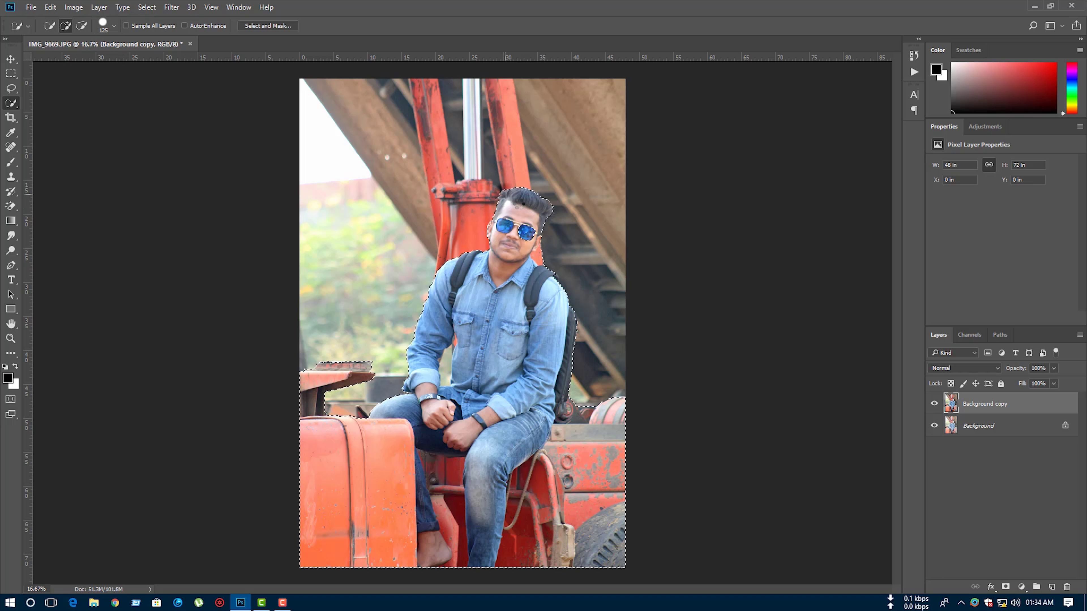
# Step: Subtract the bump beside the hair from the selection and hide the Background layer
pyautogui.press('alt')
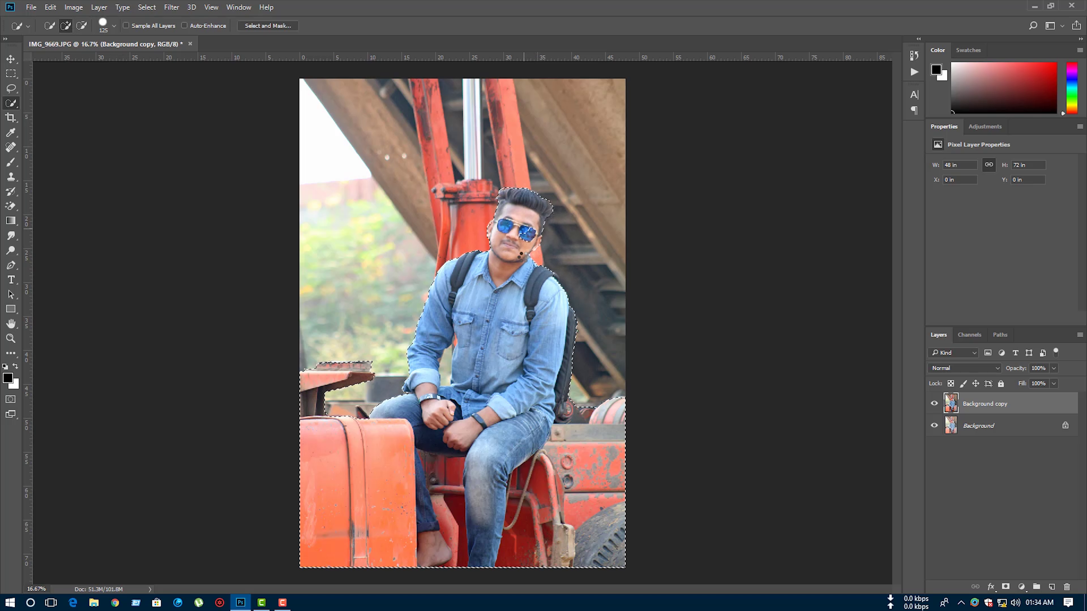
pyautogui.hotkey('ctrl', '+')
pyautogui.keyDown('alt'); pyautogui.click(593, 118); pyautogui.keyUp('alt')
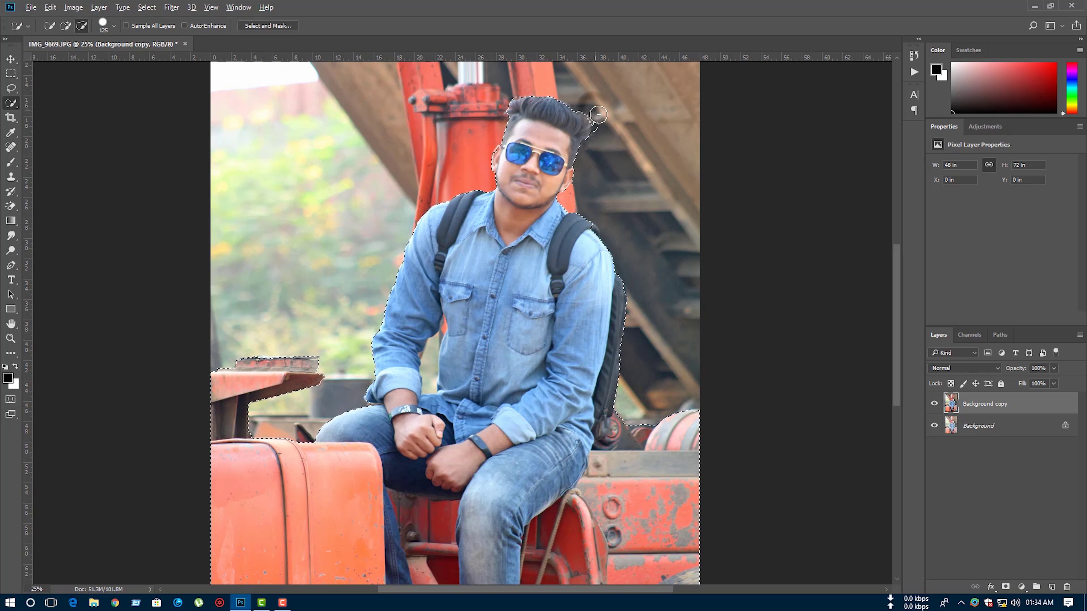
pyautogui.hotkey('ctrl', '-')
pyautogui.click(934, 426)
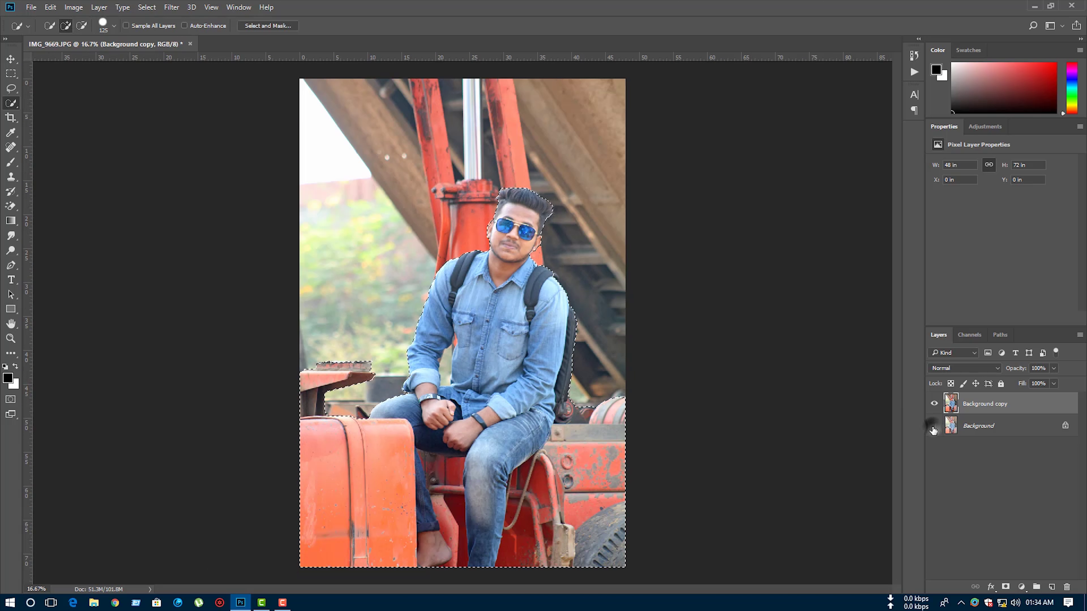
pyautogui.click(268, 26)
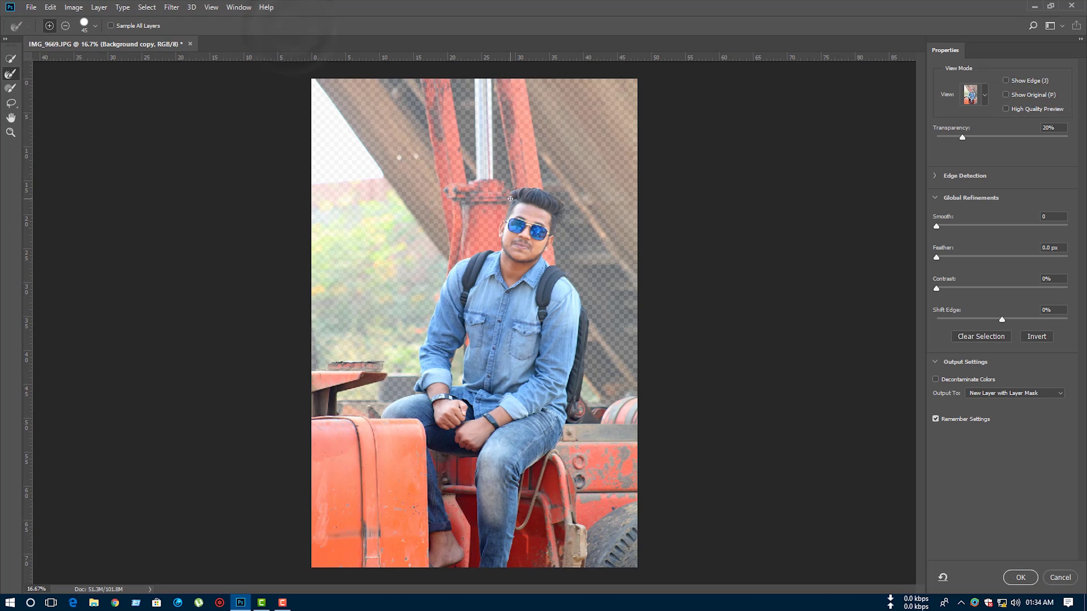
# Step: Brush the hair edge, set Feather 0.6 px, and output to New Layer with Layer Mask
pyautogui.hotkey('ctrl', '+')
pyautogui.hotkey('ctrl', '+')
pyautogui.hotkey('ctrl', '+')
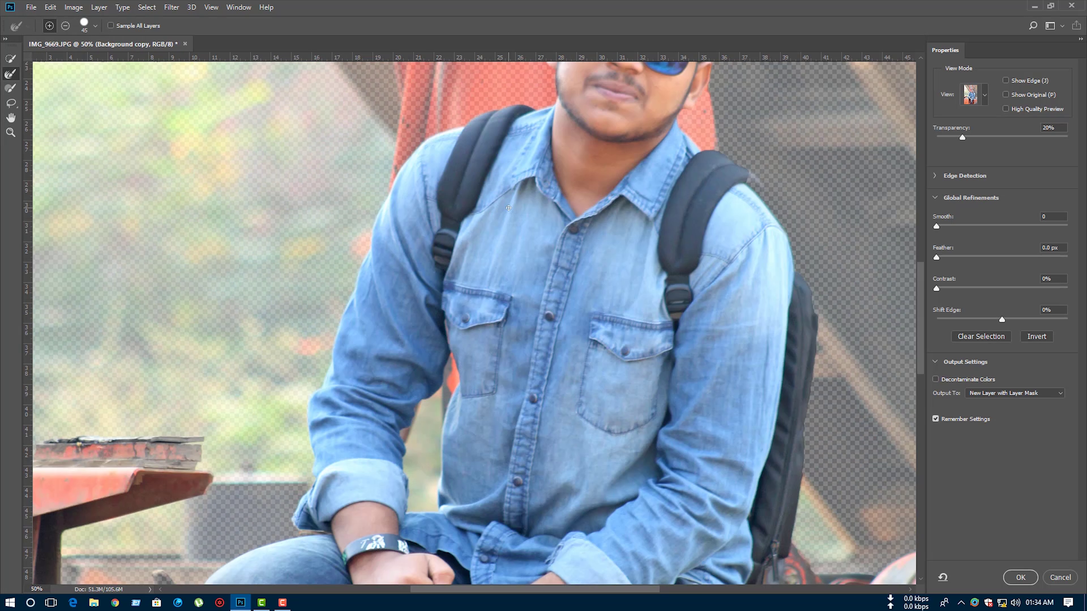
pyautogui.scroll(5, 504, 300)
pyautogui.scroll(1, 504, 300)
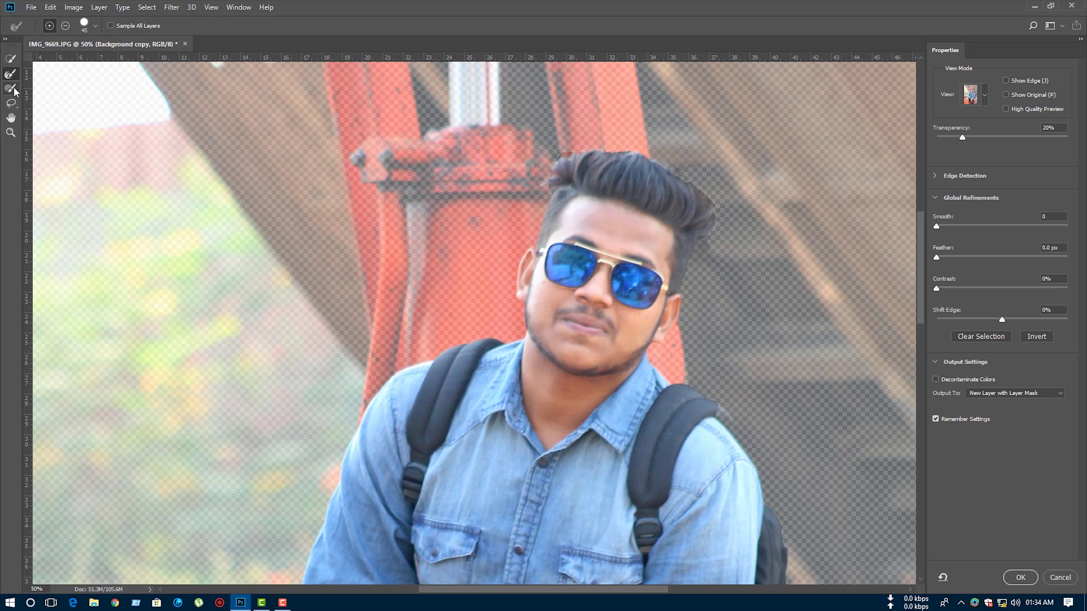
pyautogui.moveTo(544, 230); pyautogui.dragTo(552, 174)
pyautogui.moveTo(937, 257); pyautogui.dragTo(940, 257)
pyautogui.click(1004, 392)
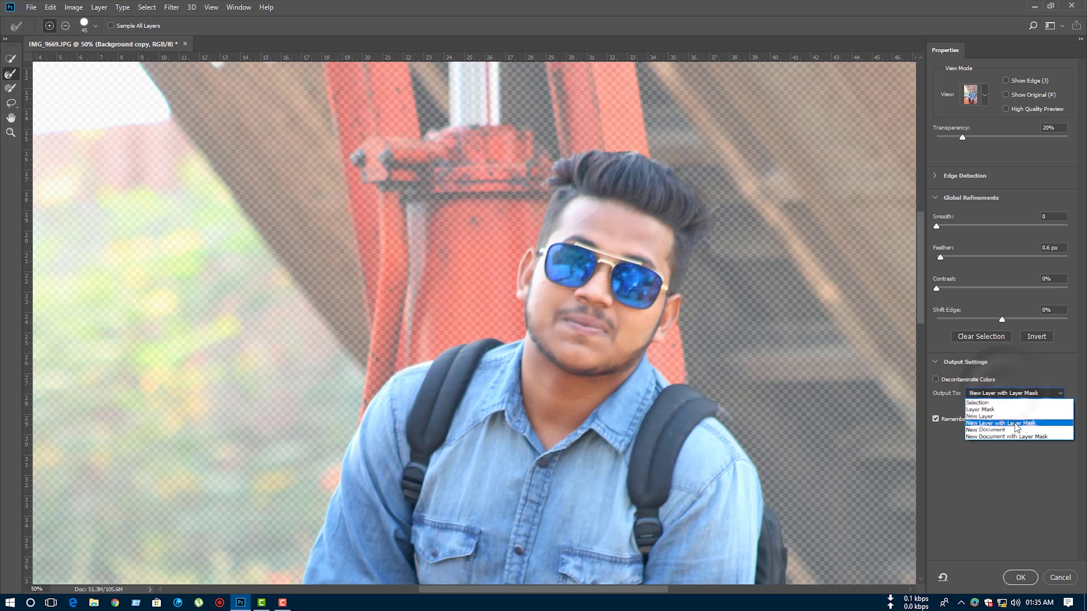
pyautogui.click(1015, 422)
pyautogui.click(1021, 578)
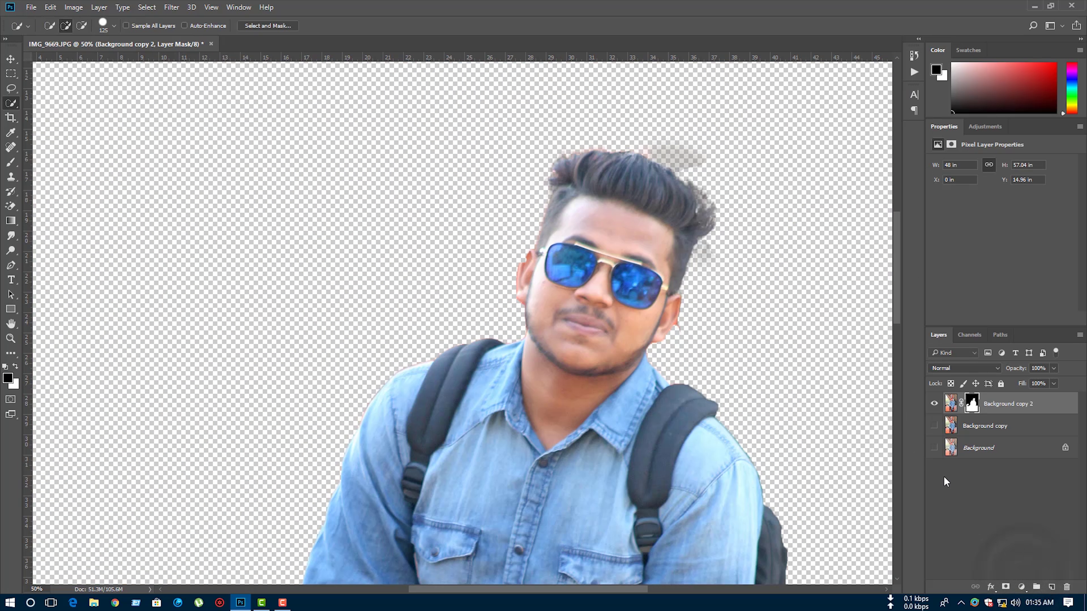
# Step: Show Background copy again and load the cut-out's mask via Add Mask To Selection
pyautogui.hotkey('ctrl', '-')
pyautogui.hotkey('ctrl', '-')
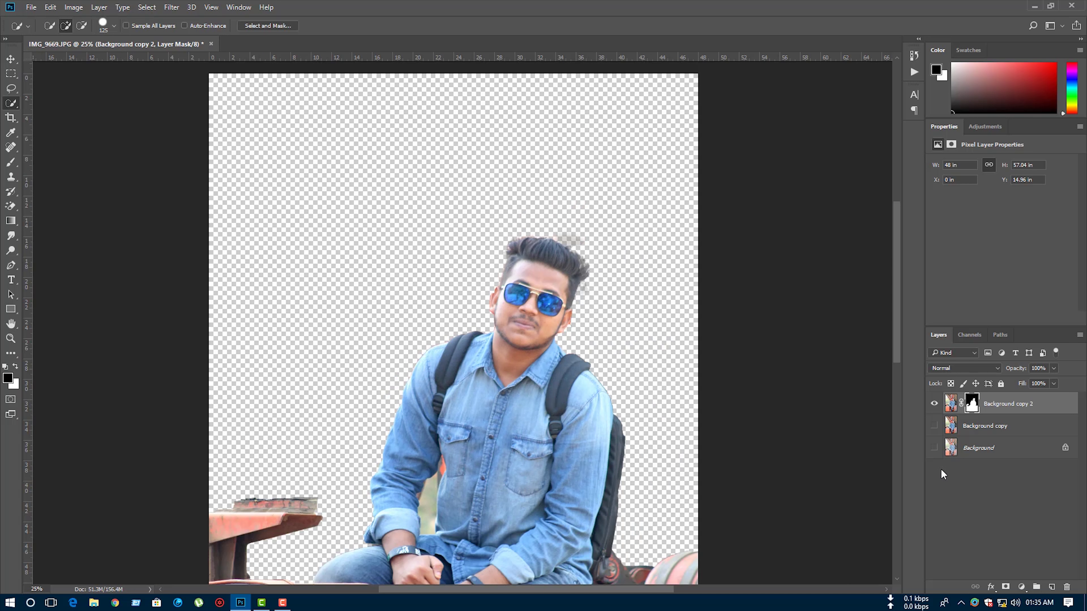
pyautogui.click(934, 426)
pyautogui.rightClick(971, 405)
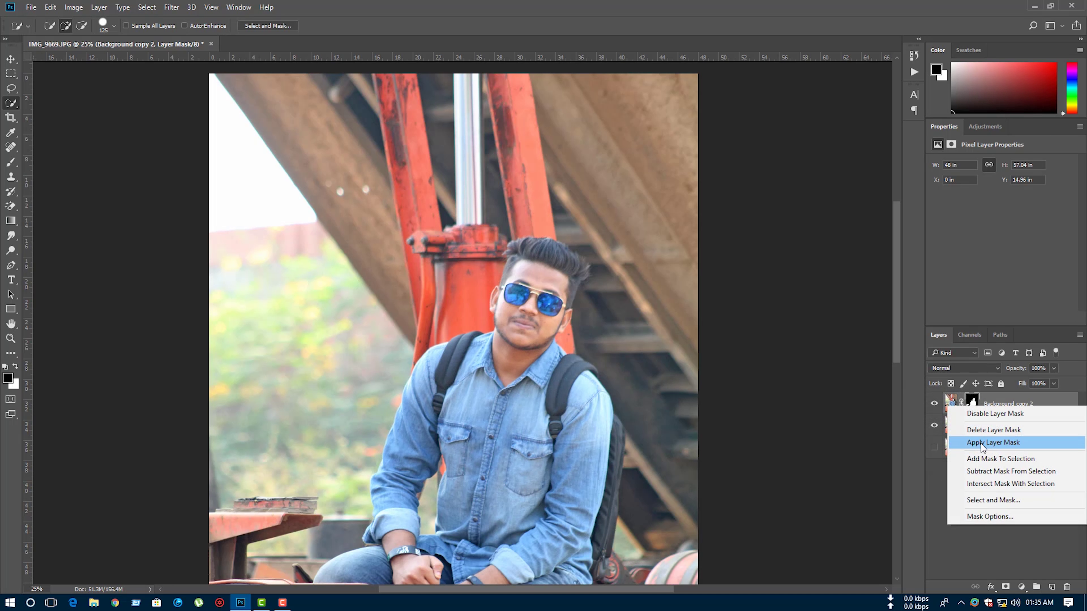
pyautogui.click(990, 458)
pyautogui.click(984, 426)
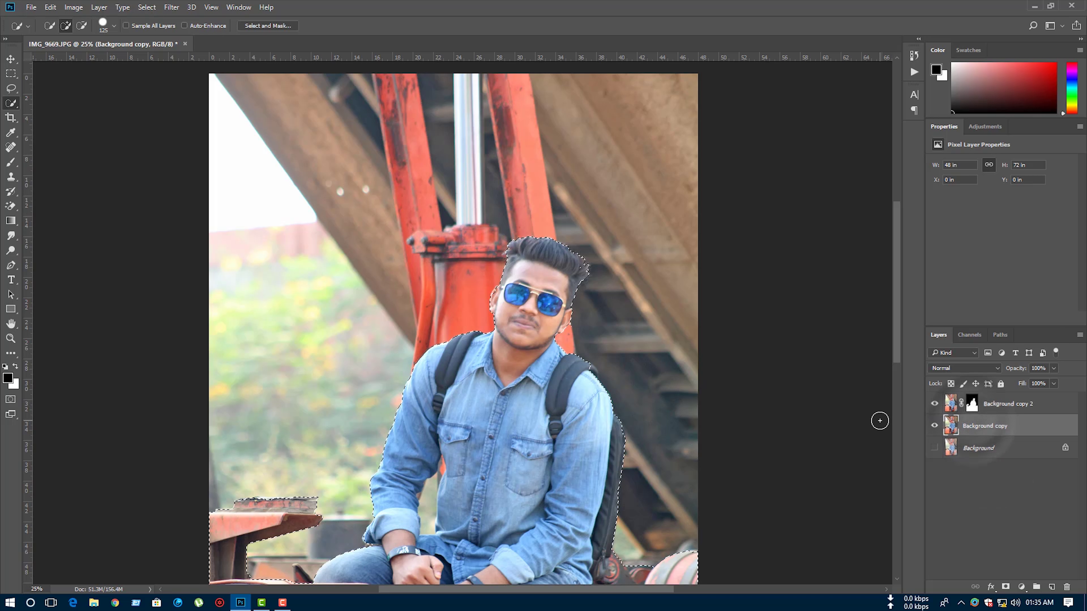
pyautogui.hotkey('ctrl', '-')
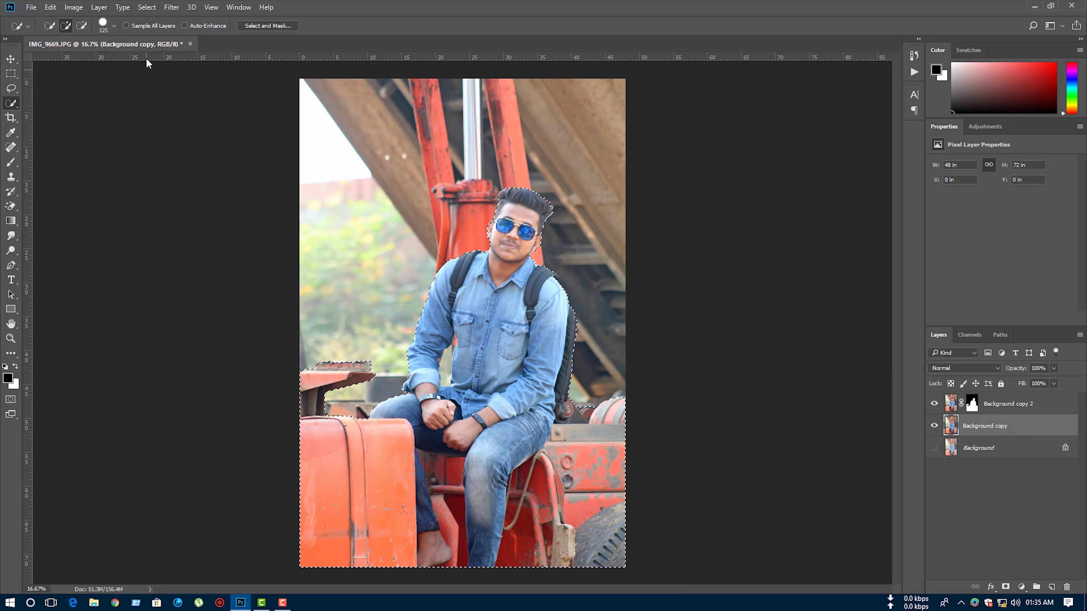
# Step: Expand the selection by 20 pixels
pyautogui.click(147, 6)
pyautogui.moveTo(156, 153)
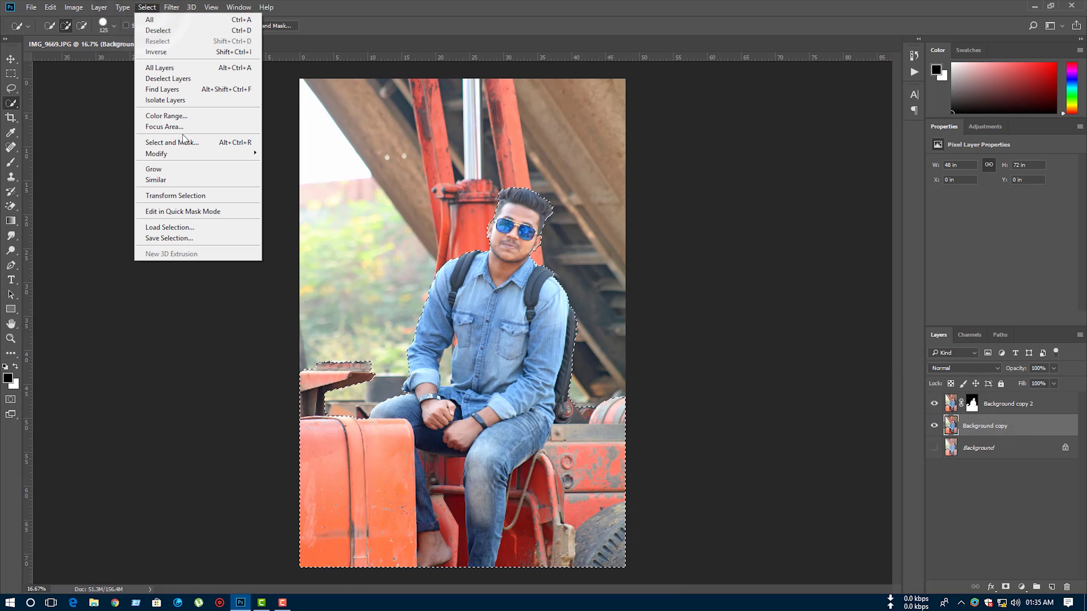
pyautogui.click(283, 175)
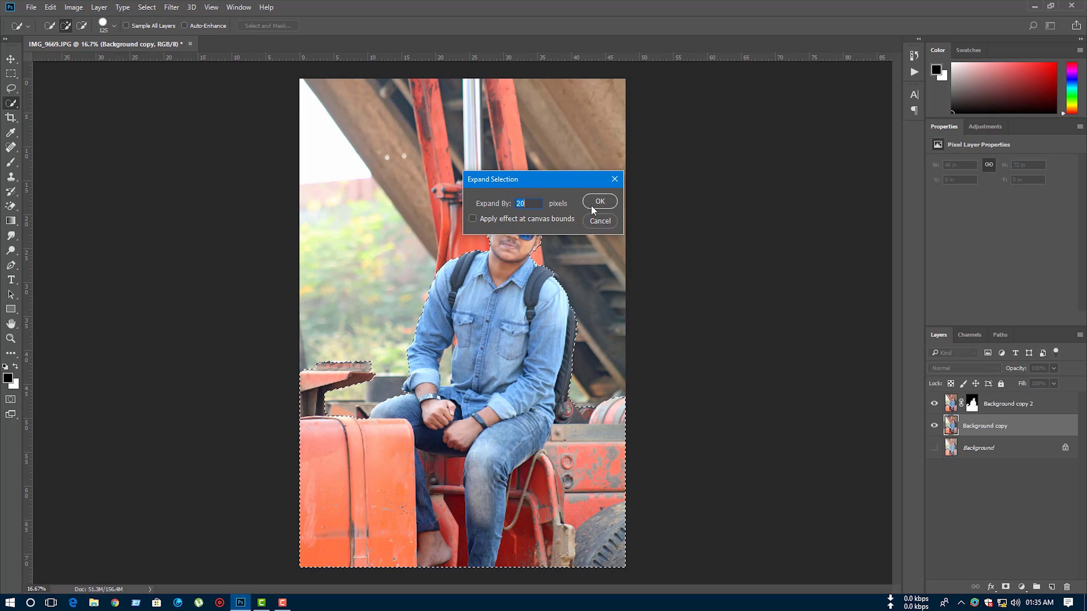
pyautogui.click(600, 201)
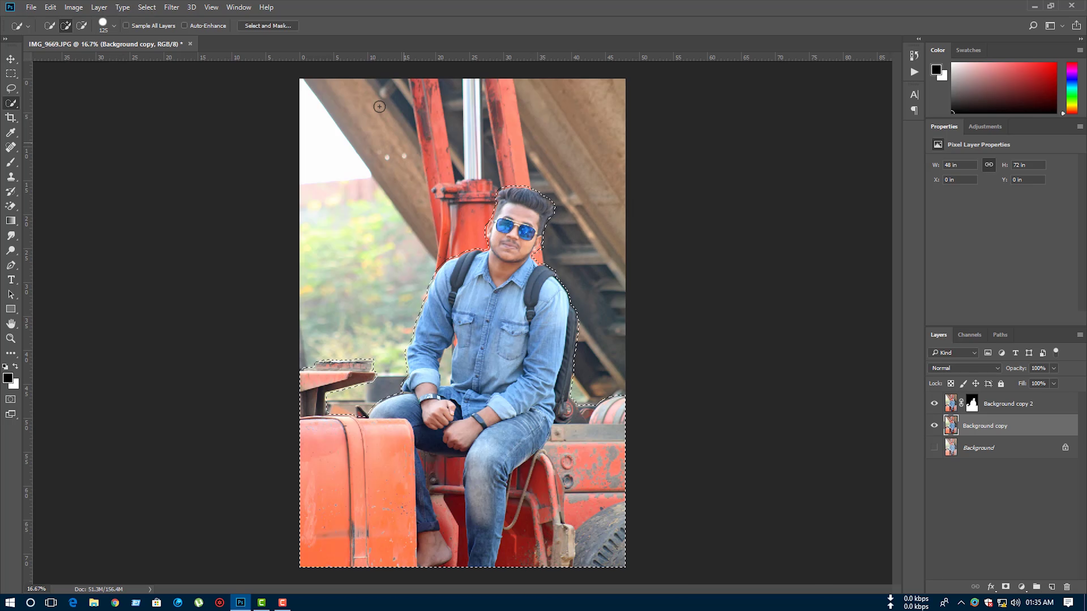
# Step: Content-Aware fill the expanded selection to erase the man from Background copy
pyautogui.click(50, 7)
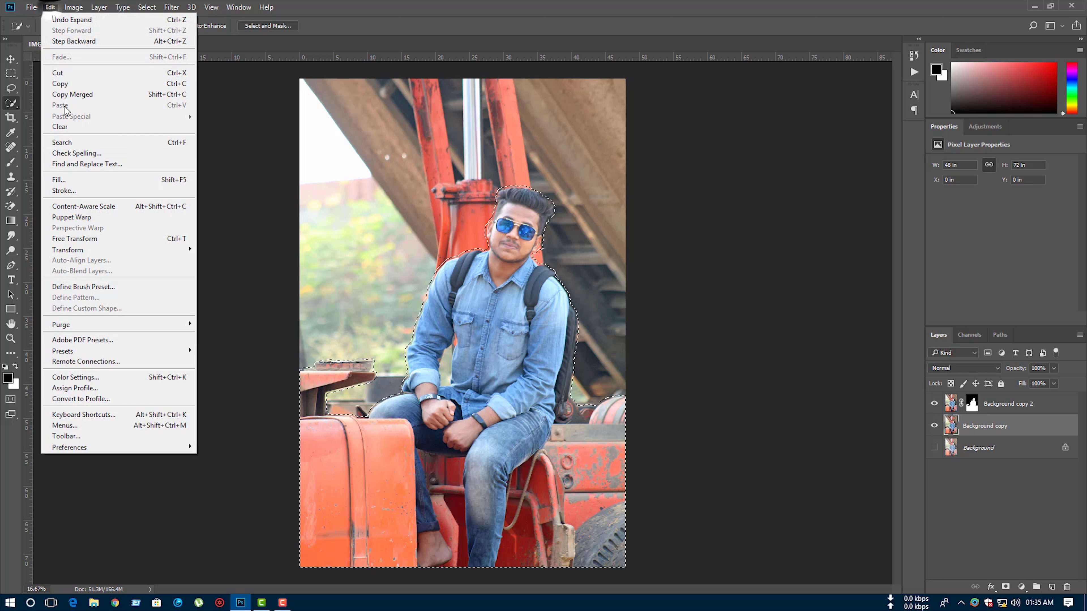
pyautogui.click(64, 180)
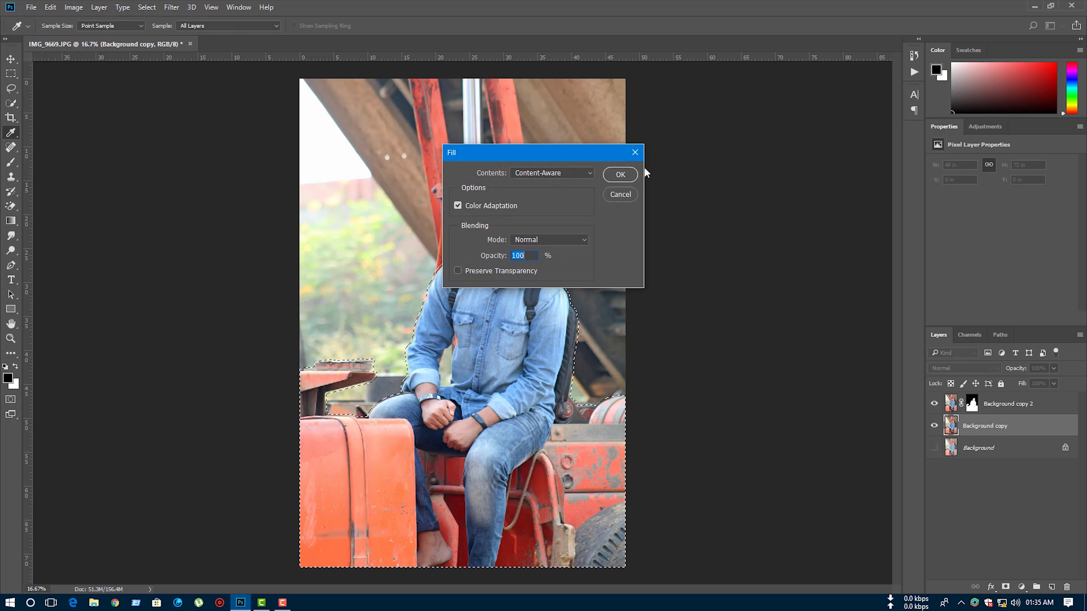
pyautogui.click(626, 174)
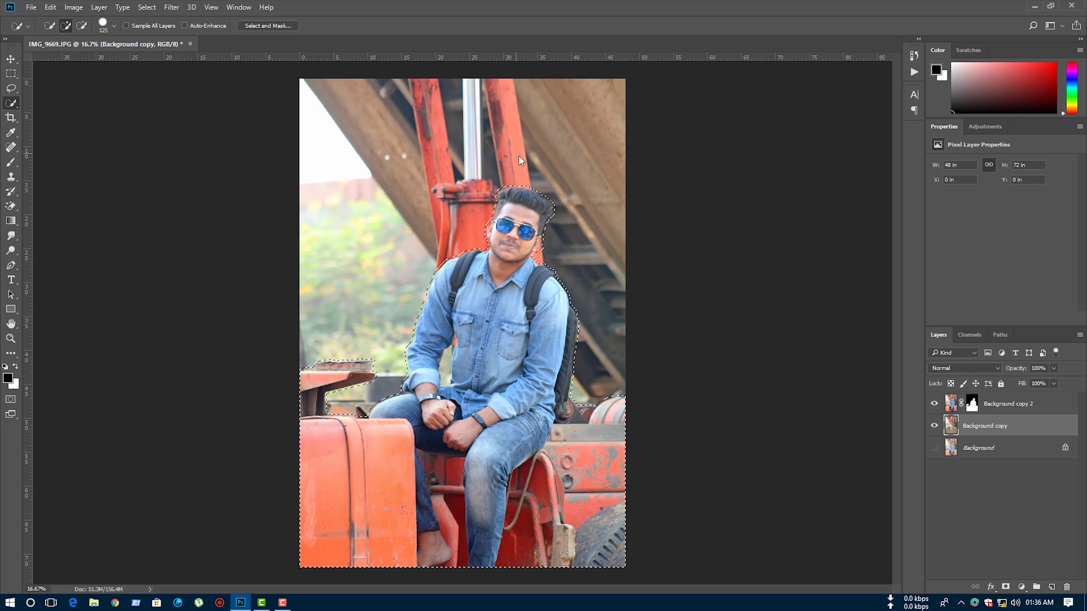
pyautogui.rightClick(506, 150)
# Step: Deselect and hide the cut-out man layer to inspect the fill
pyautogui.click(520, 158)
pyautogui.click(934, 403)
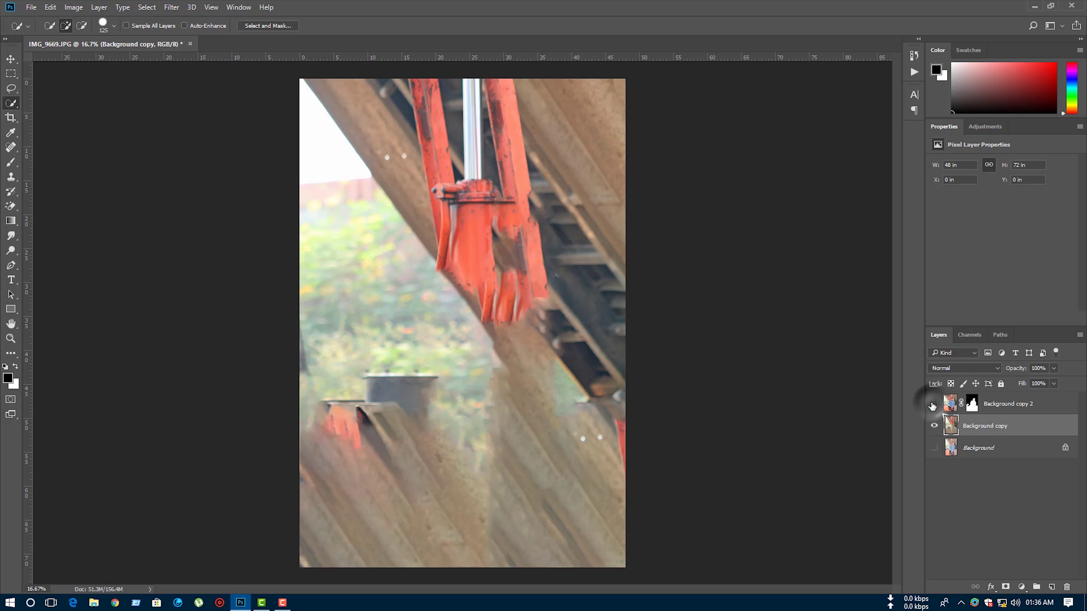
pyautogui.click(934, 403)
# Step: In Camera Raw Filter, set Clarity +100, Contrast +18 and darken the corners with a vignette
pyautogui.click(172, 7)
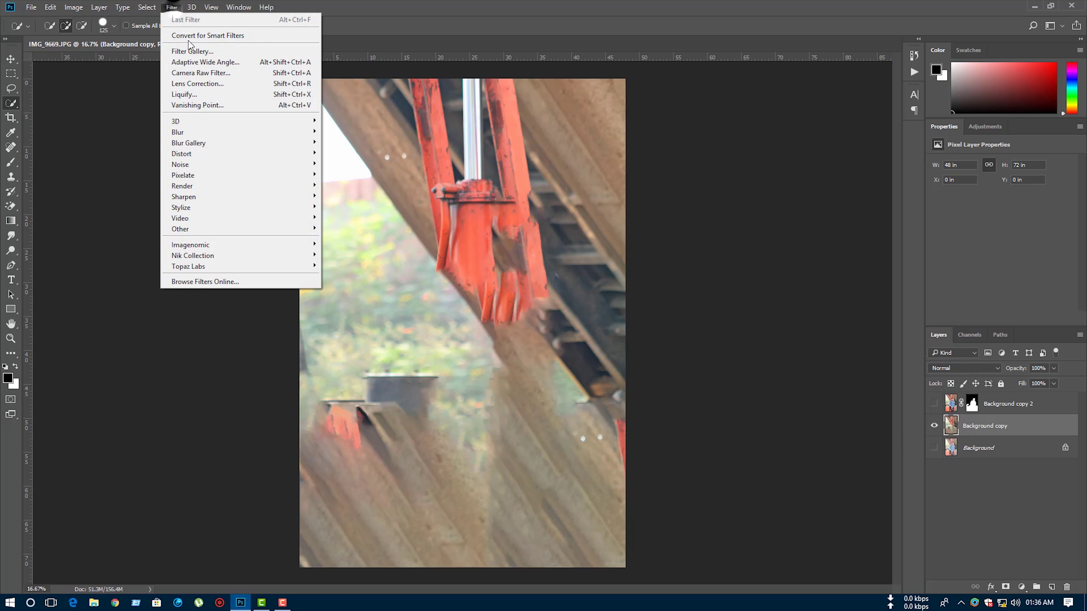
pyautogui.click(200, 74)
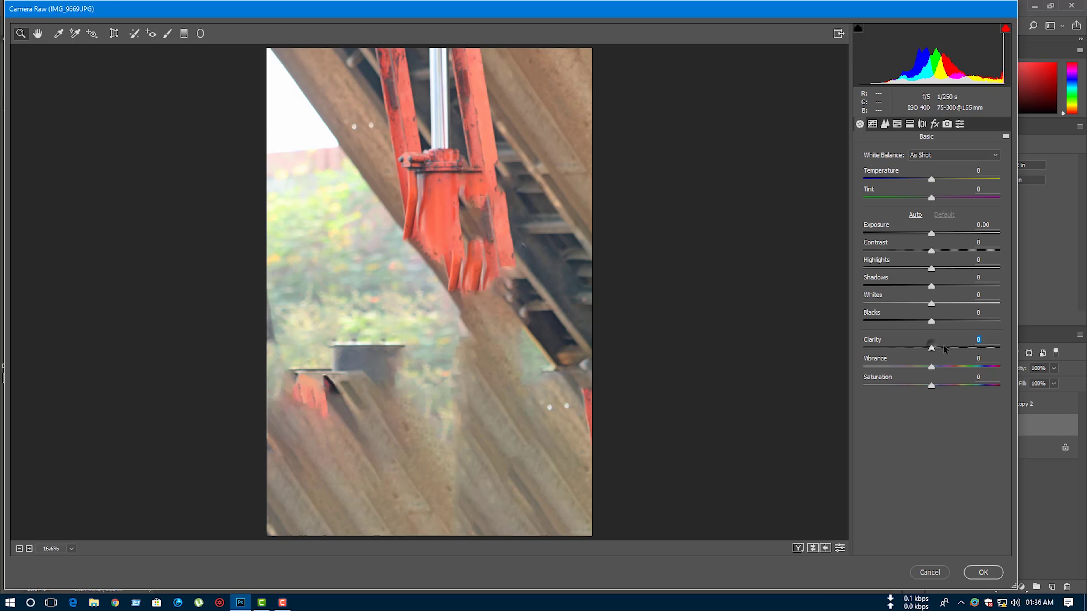
pyautogui.moveTo(932, 347); pyautogui.dragTo(1019, 347)
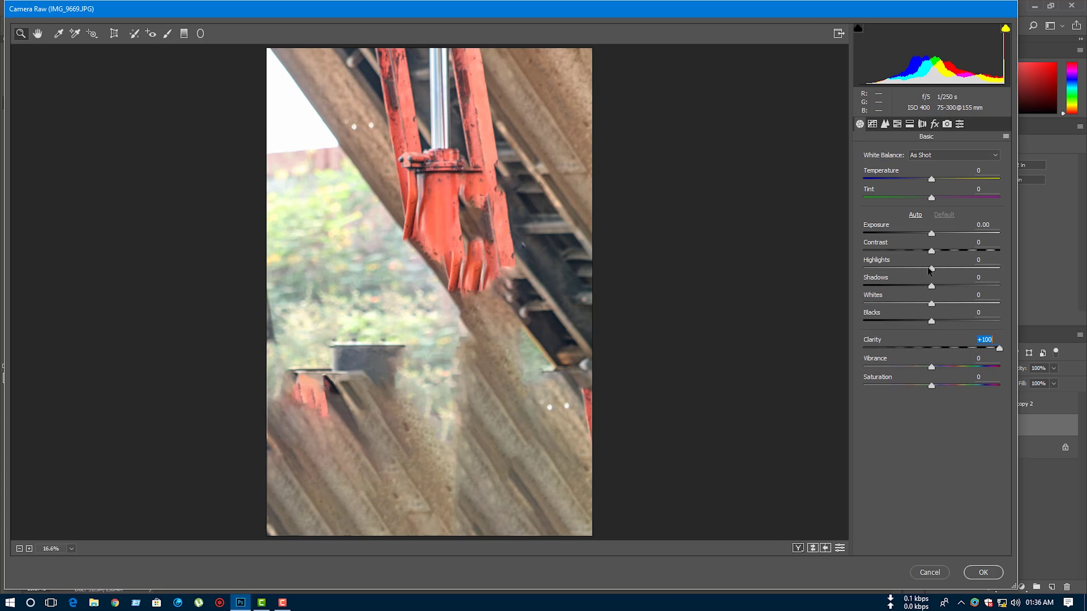
pyautogui.moveTo(931, 251); pyautogui.dragTo(944, 251)
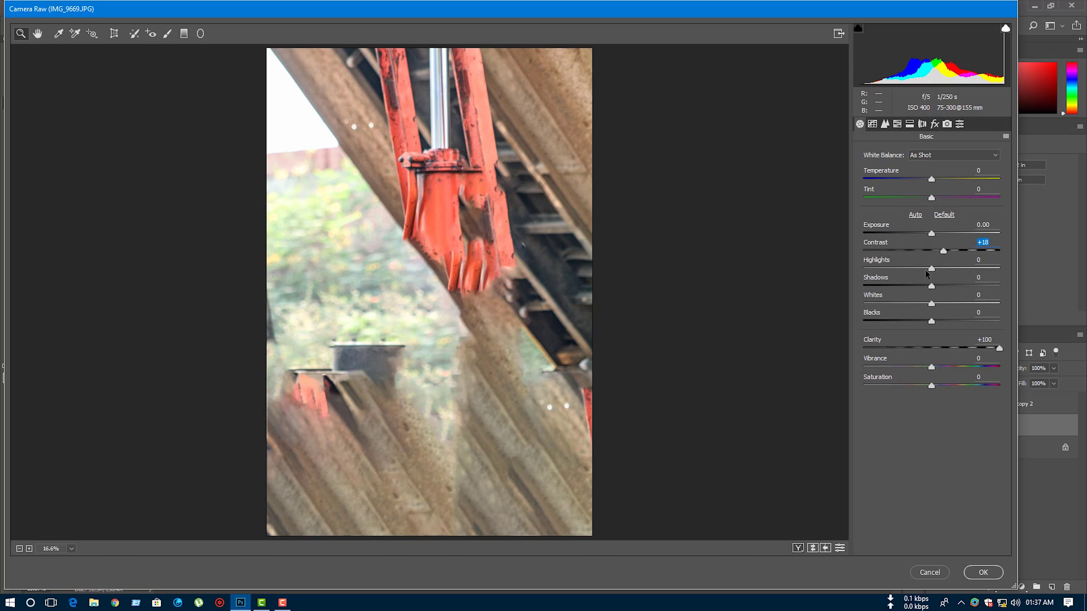
pyautogui.click(935, 124)
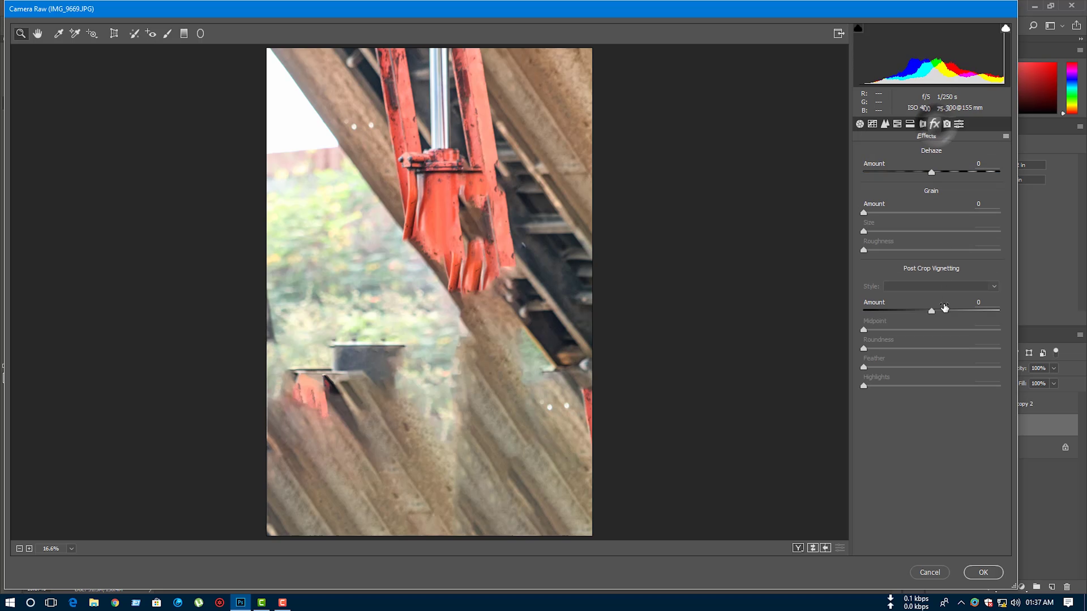
pyautogui.moveTo(932, 311); pyautogui.dragTo(917, 312)
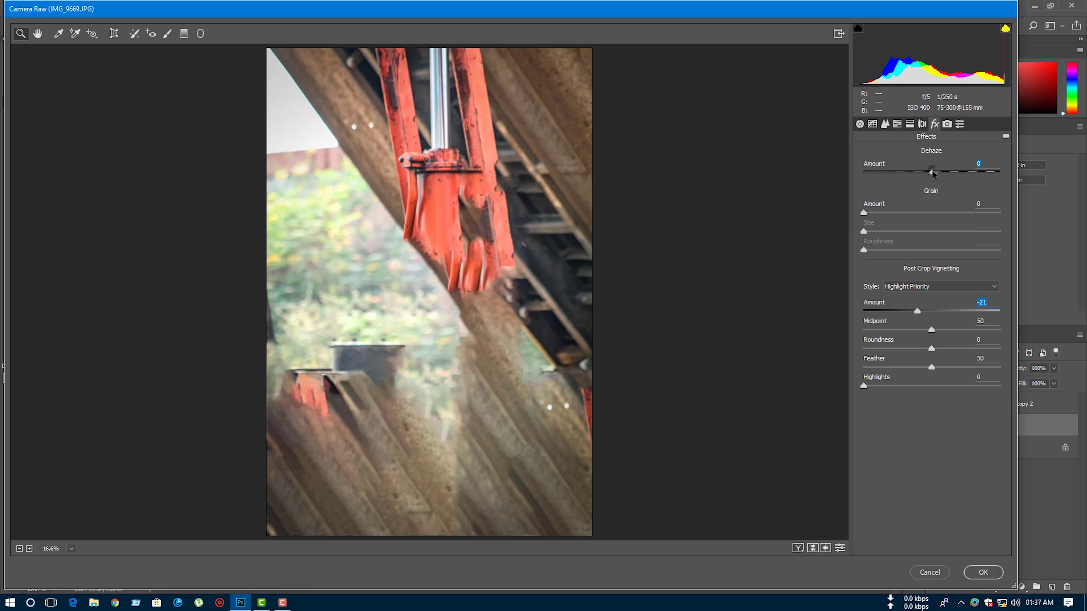
# Step: Shift the yellows' hue and boost green and yellow saturation in HSL
pyautogui.click(897, 124)
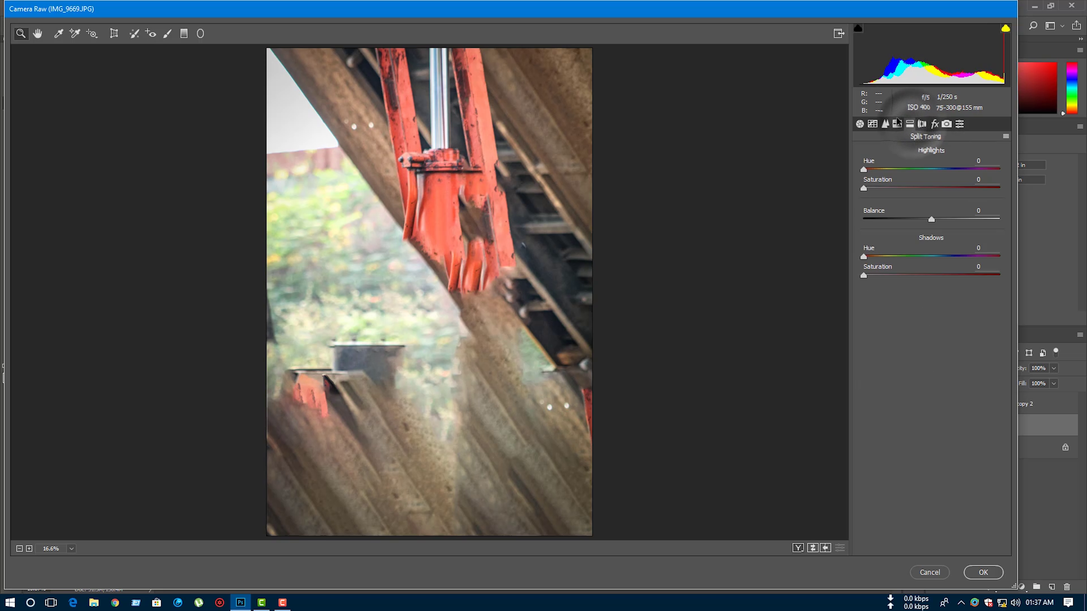
pyautogui.click(877, 171)
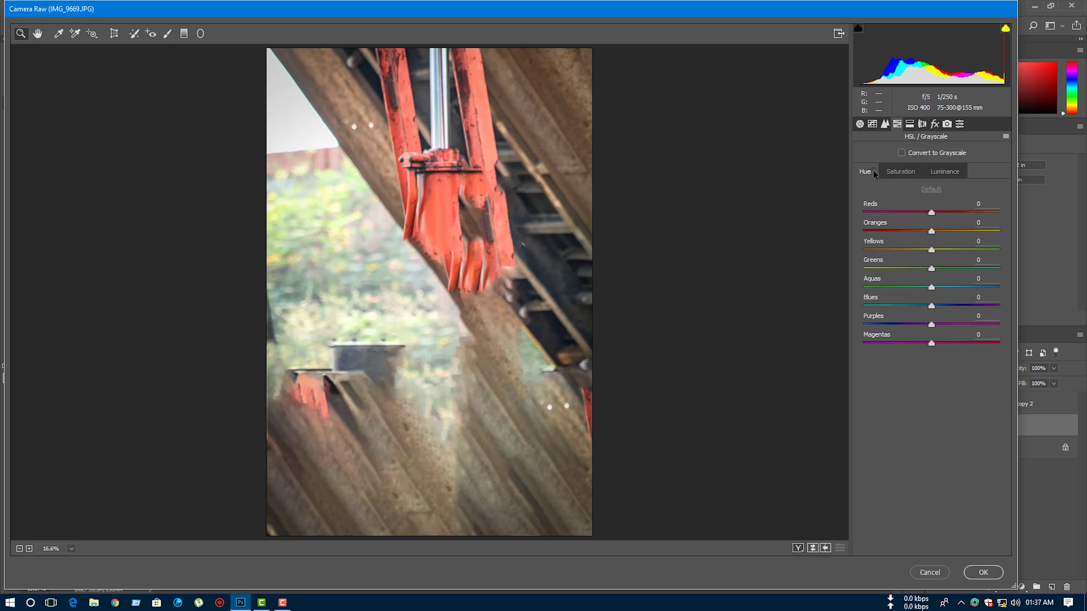
pyautogui.moveTo(931, 250); pyautogui.dragTo(882, 269)
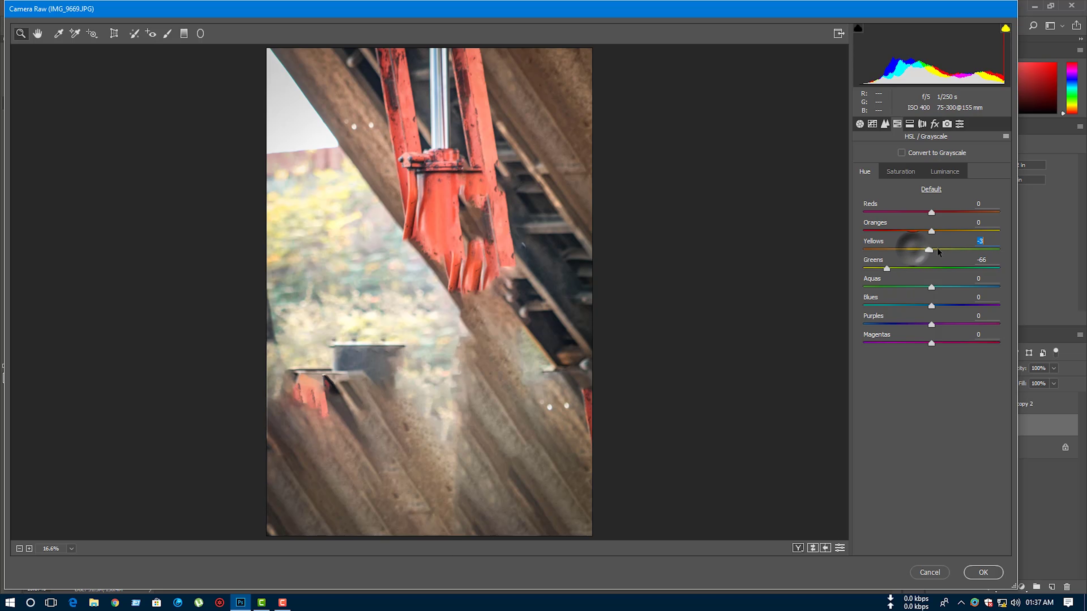
pyautogui.click(901, 172)
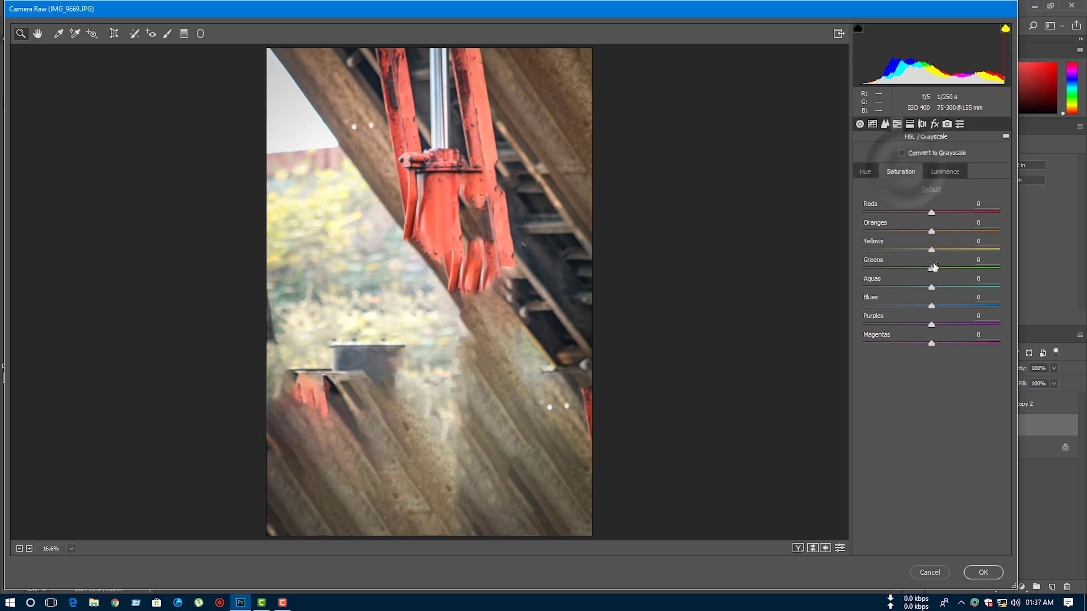
pyautogui.moveTo(931, 269)
pyautogui.mouseDown()
pyautogui.moveTo(959, 268)
pyautogui.moveTo(944, 250)
pyautogui.mouseUp()
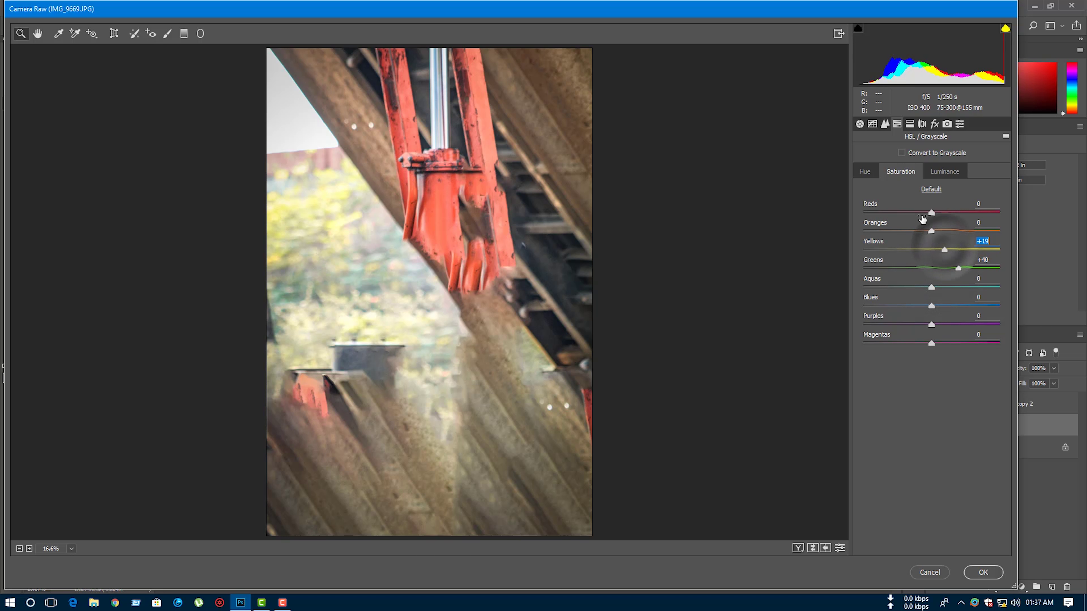
# Step: Set Vibrance +59, Highlights −98, Shadows +8, a slight saturation boost, and apply Camera Raw
pyautogui.click(860, 124)
pyautogui.moveTo(931, 367); pyautogui.dragTo(973, 367)
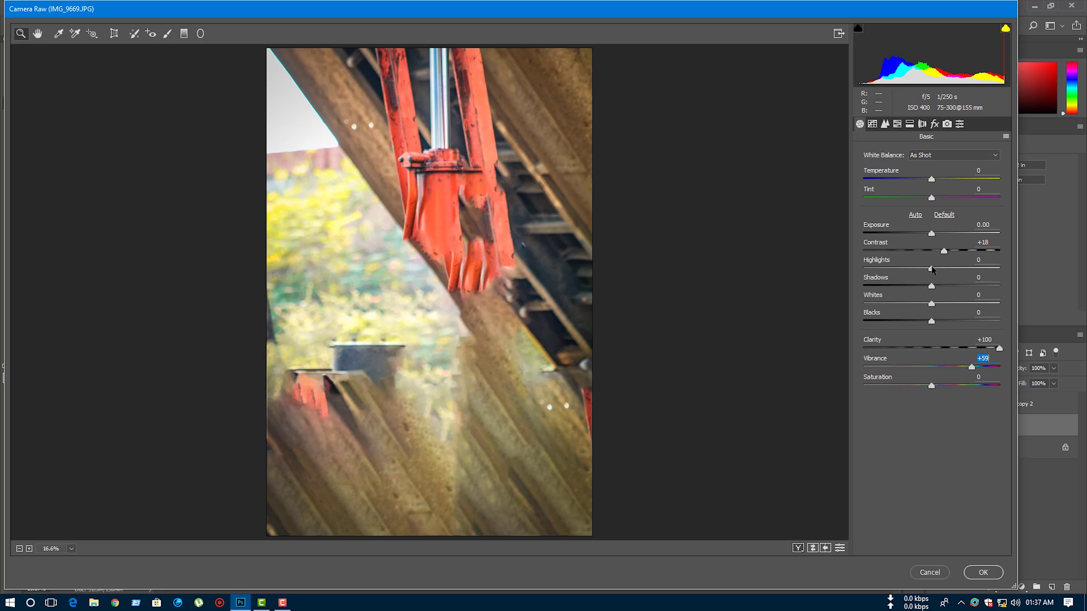
pyautogui.moveTo(931, 269); pyautogui.dragTo(865, 268)
pyautogui.moveTo(938, 291)
pyautogui.mouseDown()
pyautogui.moveTo(915, 303)
pyautogui.moveTo(938, 321)
pyautogui.mouseUp()
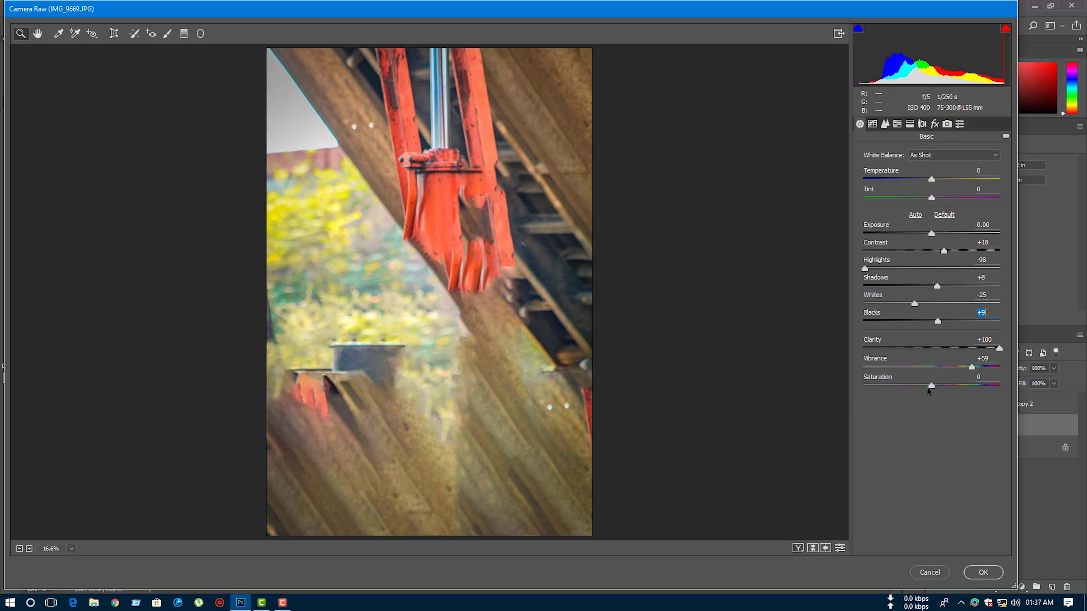
pyautogui.moveTo(928, 387); pyautogui.dragTo(934, 386)
pyautogui.click(989, 573)
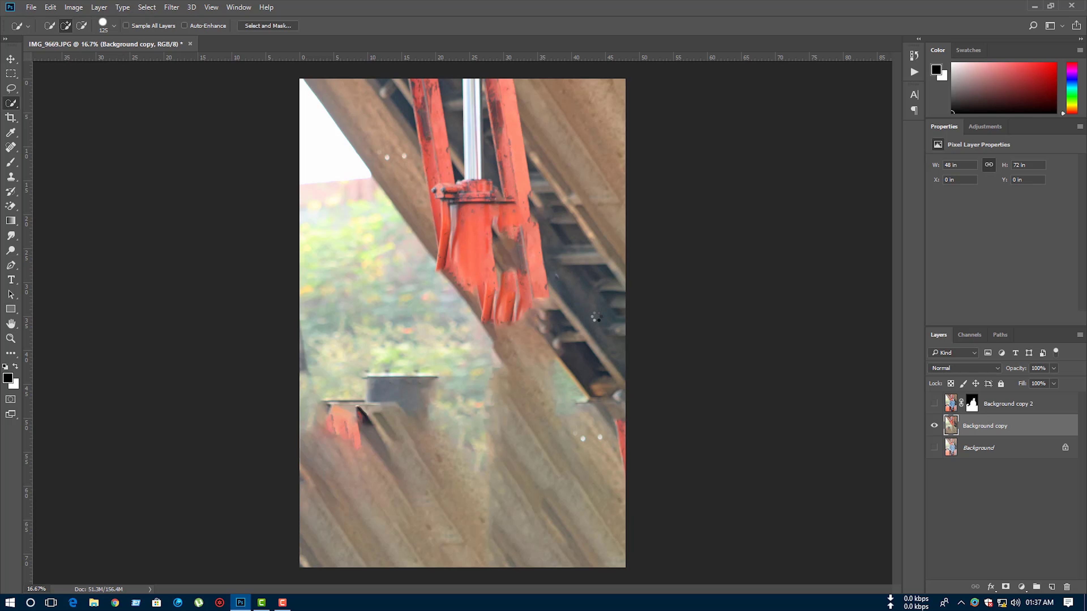
pyautogui.click(934, 404)
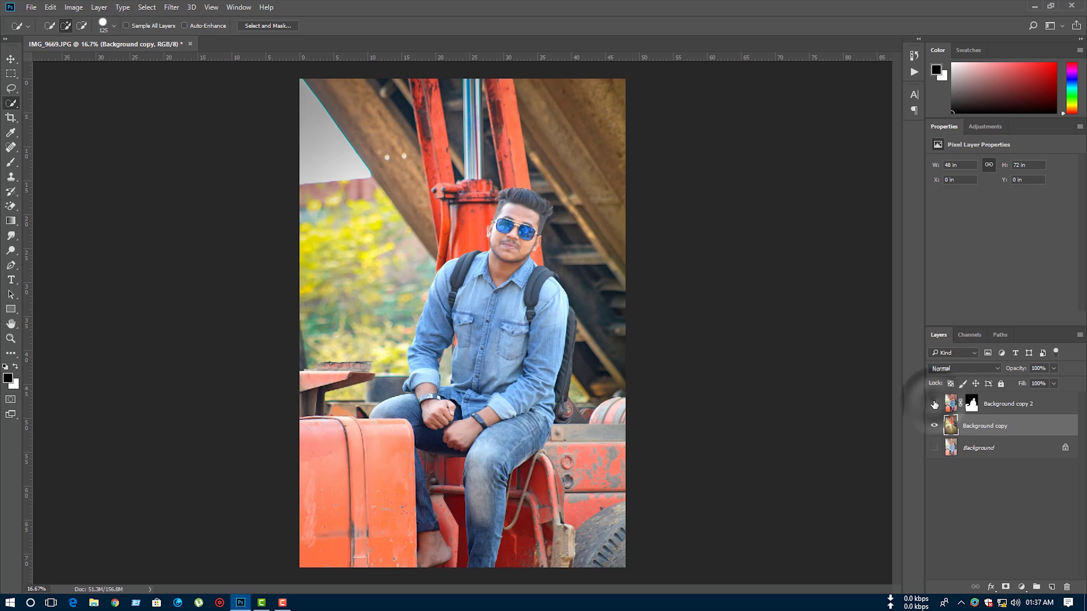
pyautogui.click(172, 7)
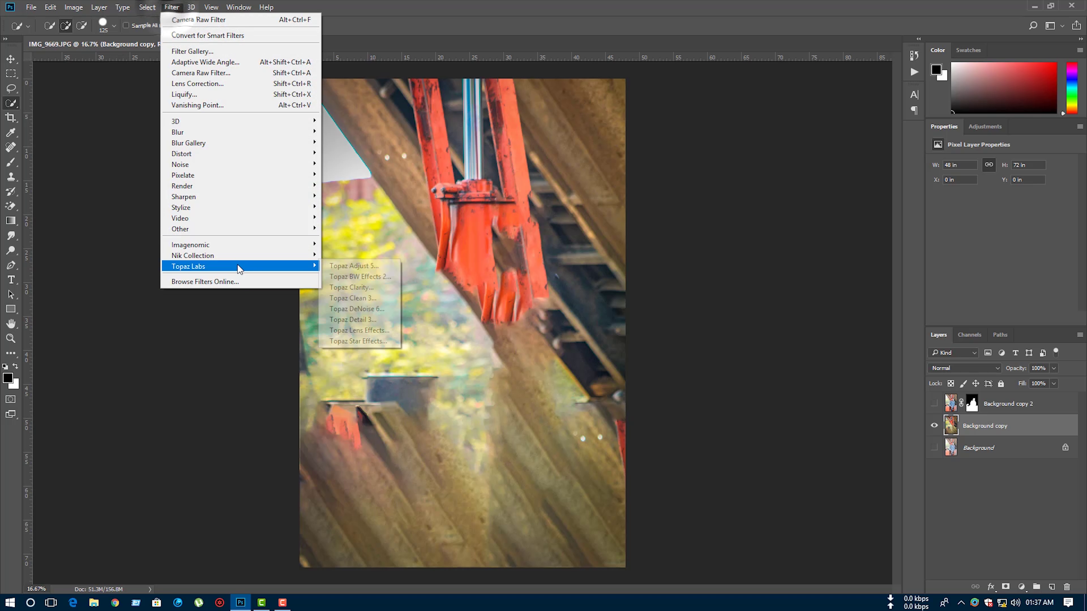
# Step: In Color Efex Pro 4, add Contrast Color Range with Contrast about 5% and Color Contrast 14%
pyautogui.click(228, 256)
pyautogui.click(360, 267)
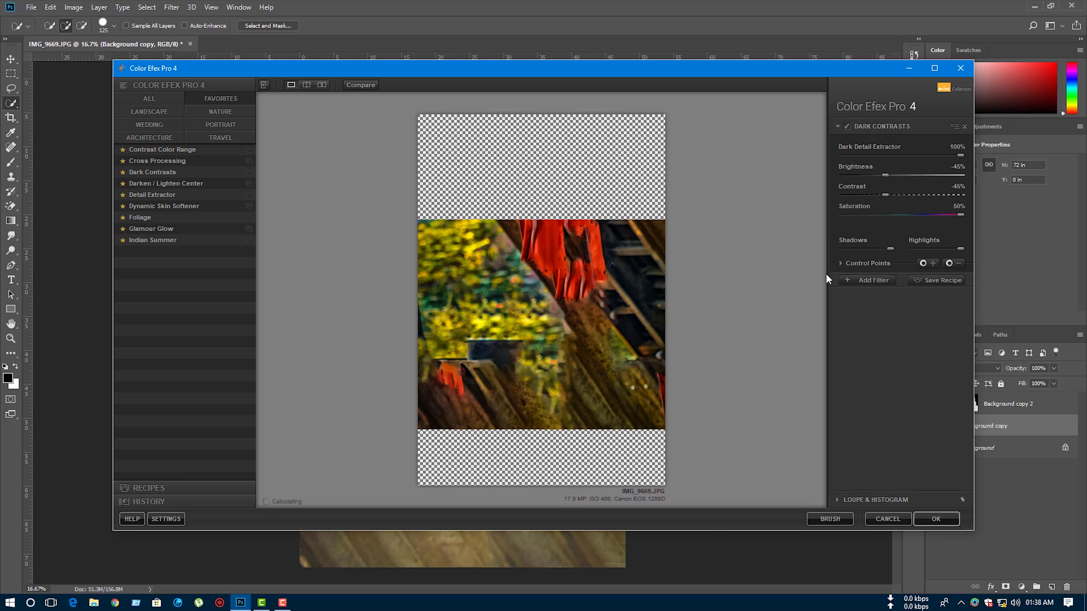
pyautogui.click(867, 281)
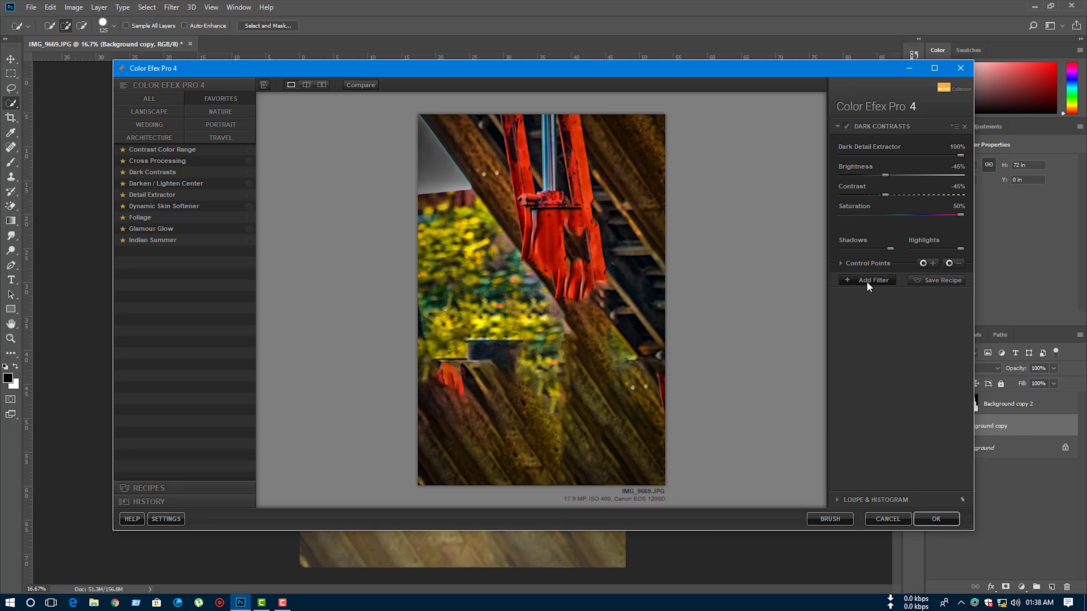
pyautogui.click(169, 150)
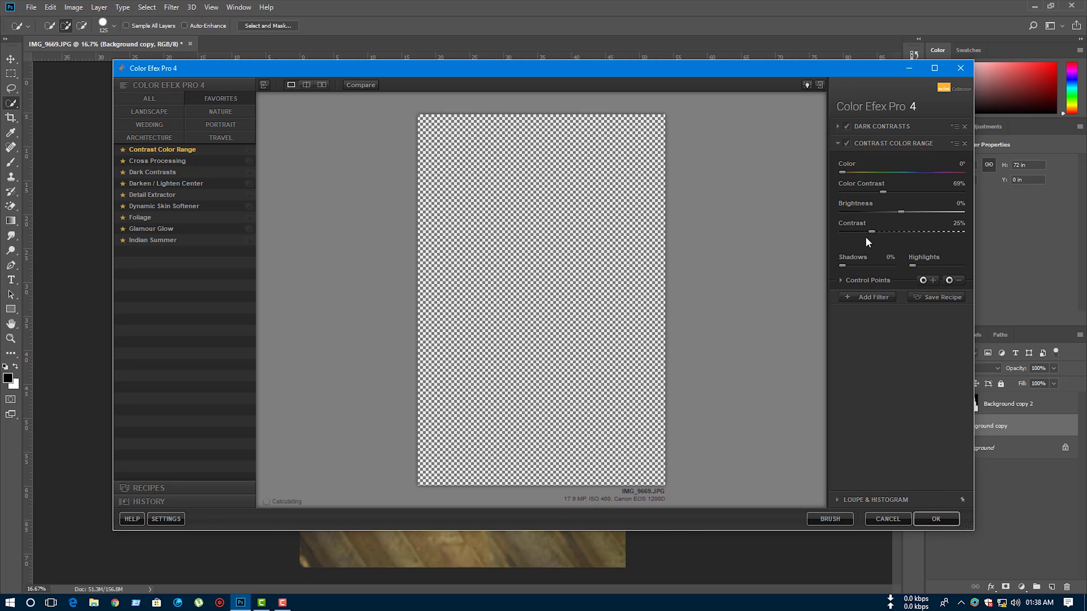
pyautogui.moveTo(872, 231); pyautogui.dragTo(847, 231)
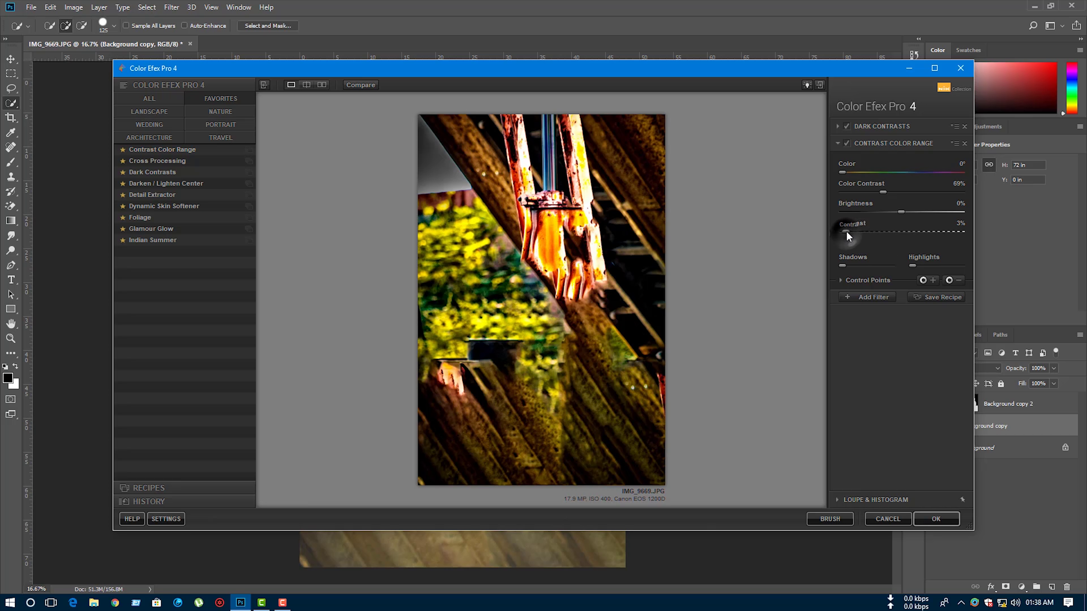
pyautogui.moveTo(883, 192); pyautogui.dragTo(849, 192)
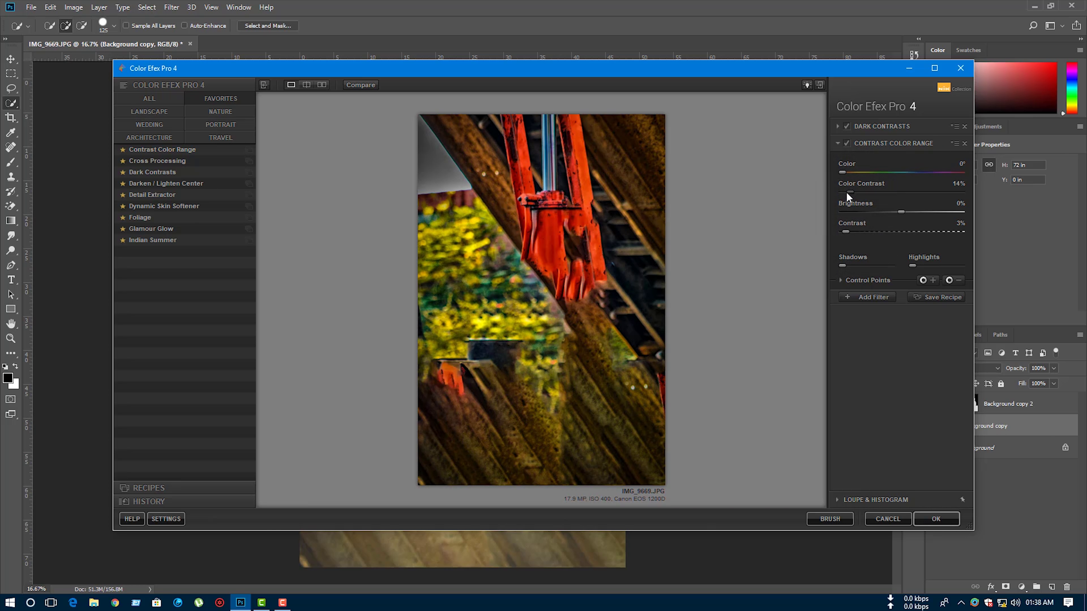
pyautogui.click(856, 231)
pyautogui.click(848, 232)
# Step: Add the Detail Extractor filter to the Color Efex stack
pyautogui.click(864, 298)
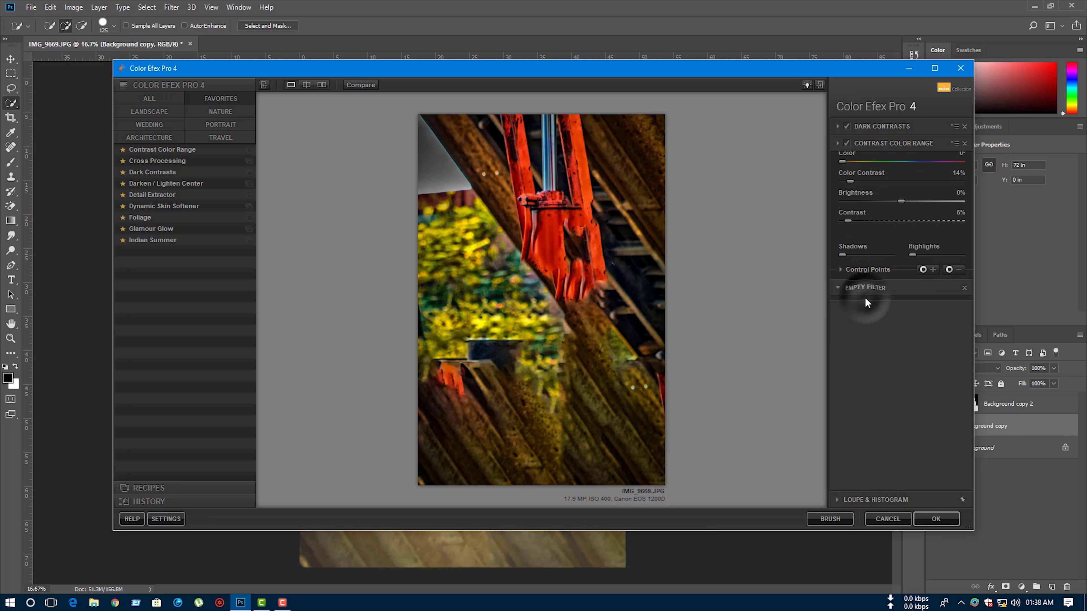
pyautogui.click(155, 196)
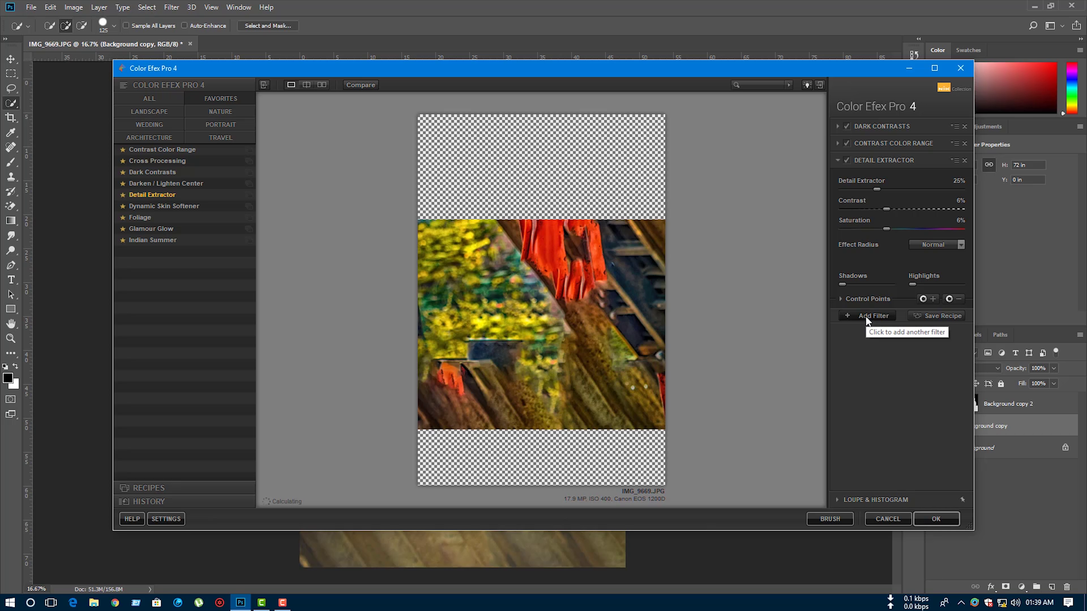
pyautogui.click(866, 316)
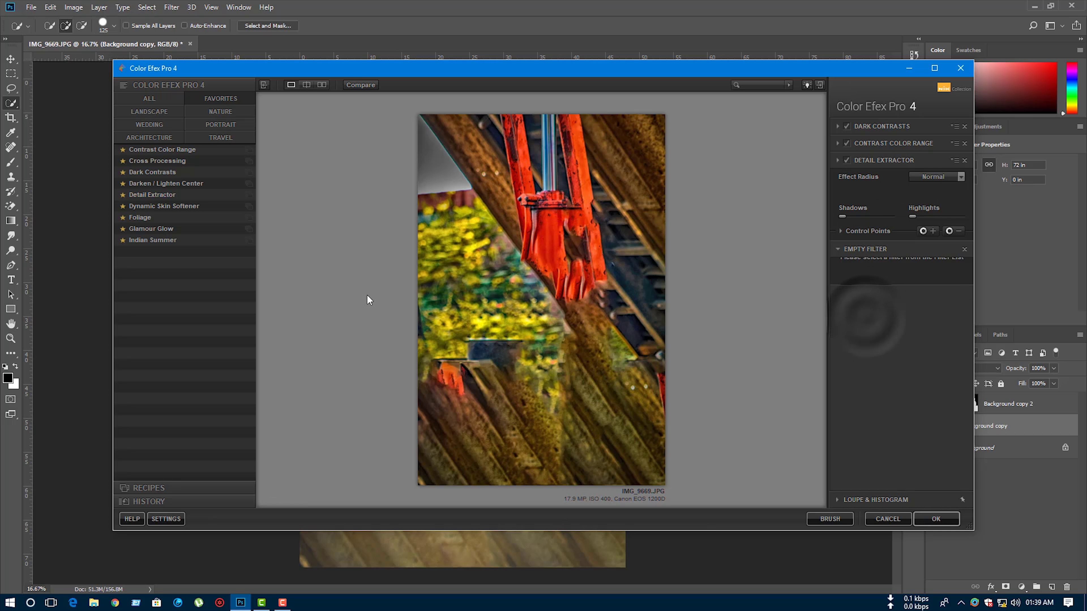
# Step: Add Foliage and Indian Summer (second method, Enhance Foliage 45%) filters
pyautogui.click(143, 217)
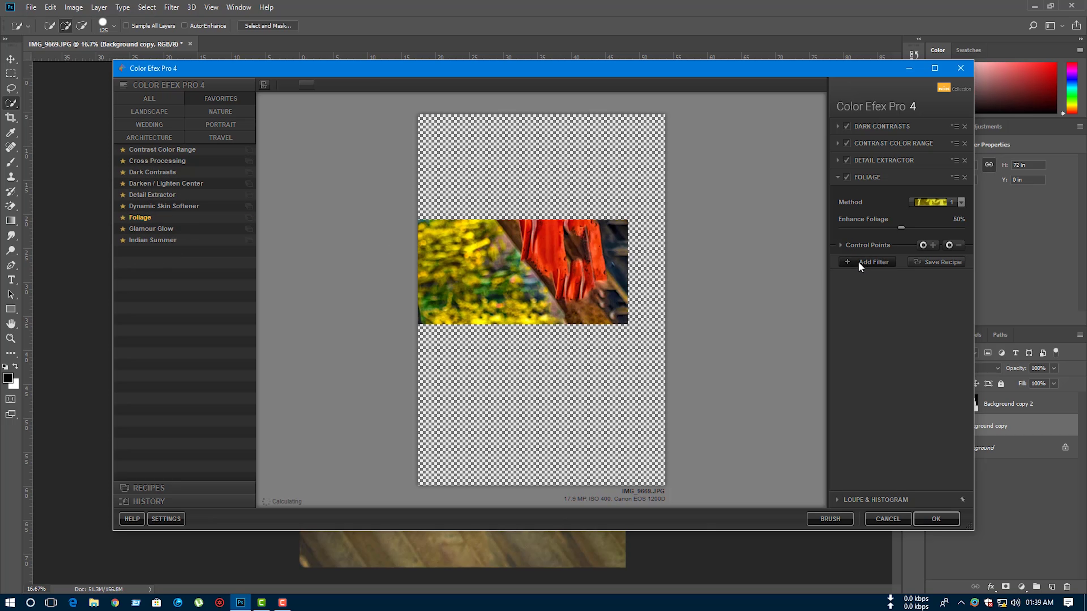
pyautogui.click(858, 262)
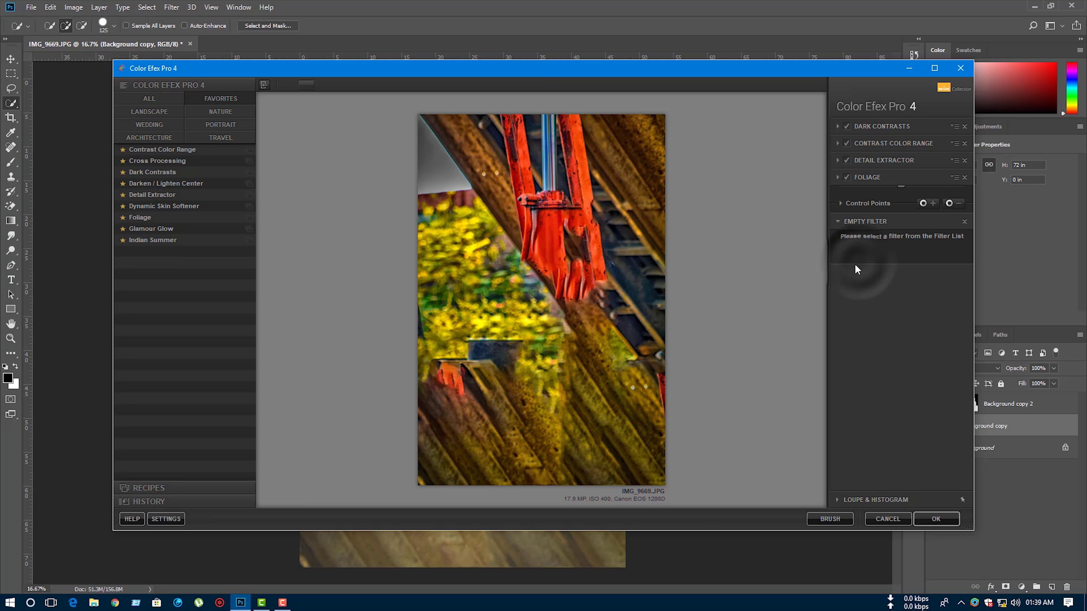
pyautogui.click(173, 239)
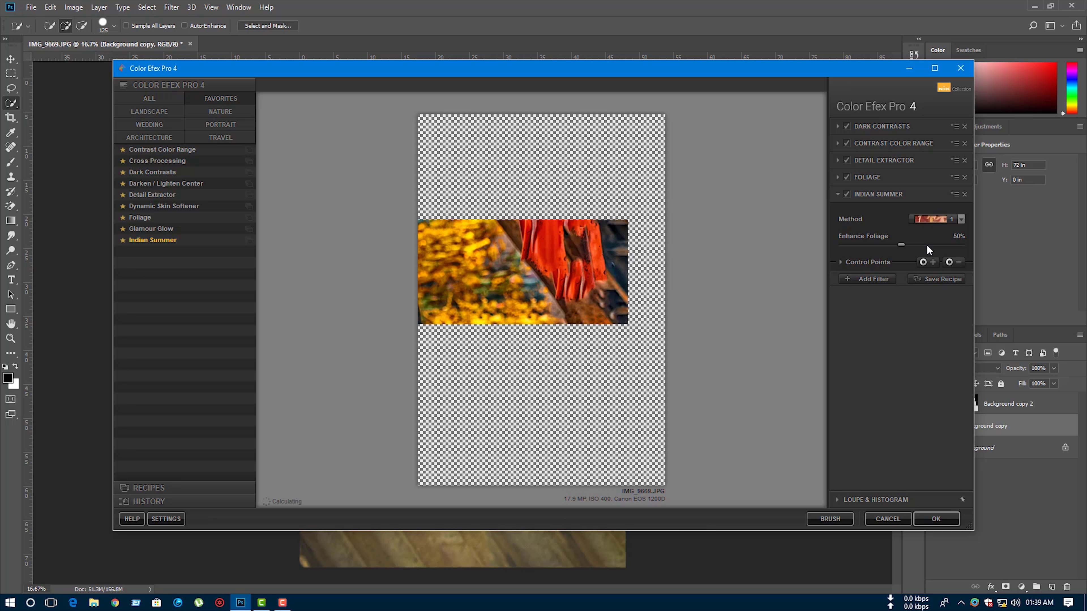
pyautogui.click(930, 245)
pyautogui.click(960, 220)
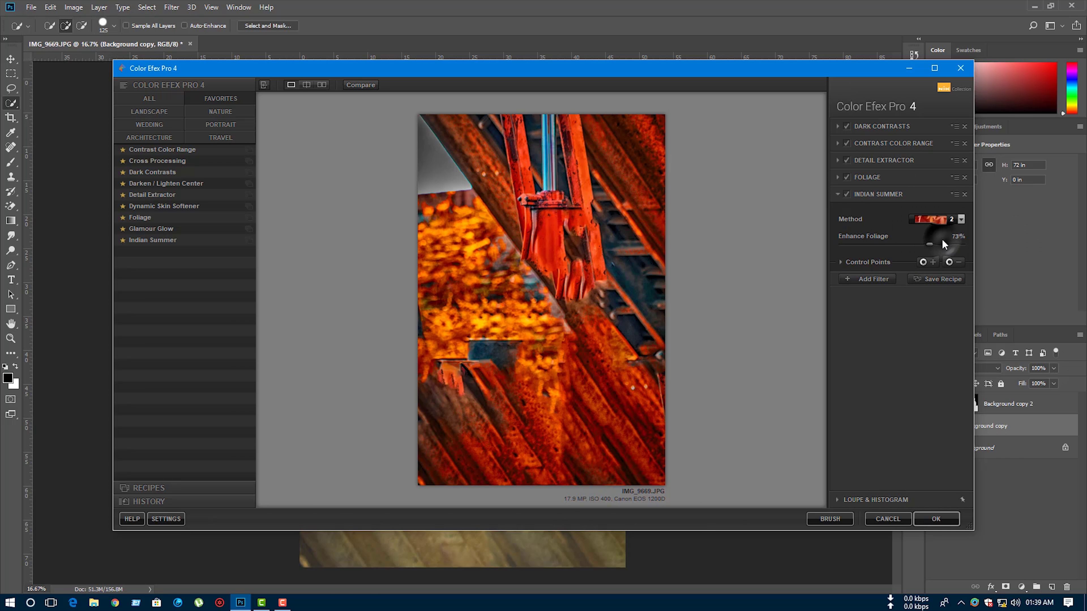
pyautogui.click(907, 245)
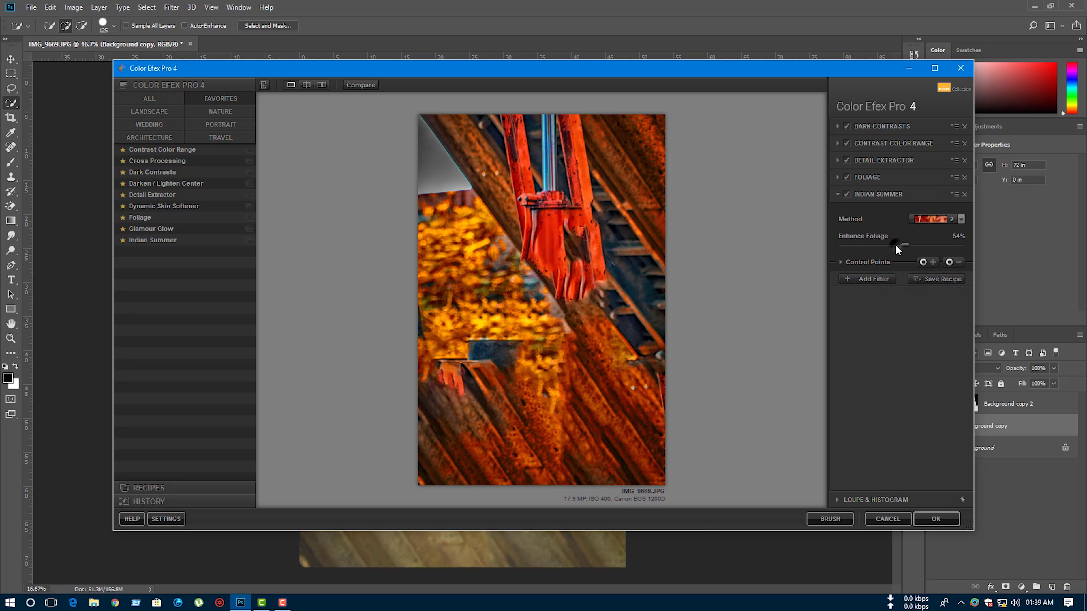
pyautogui.click(895, 245)
# Step: Disable and delete the Detail Extractor filter from the stack
pyautogui.click(876, 280)
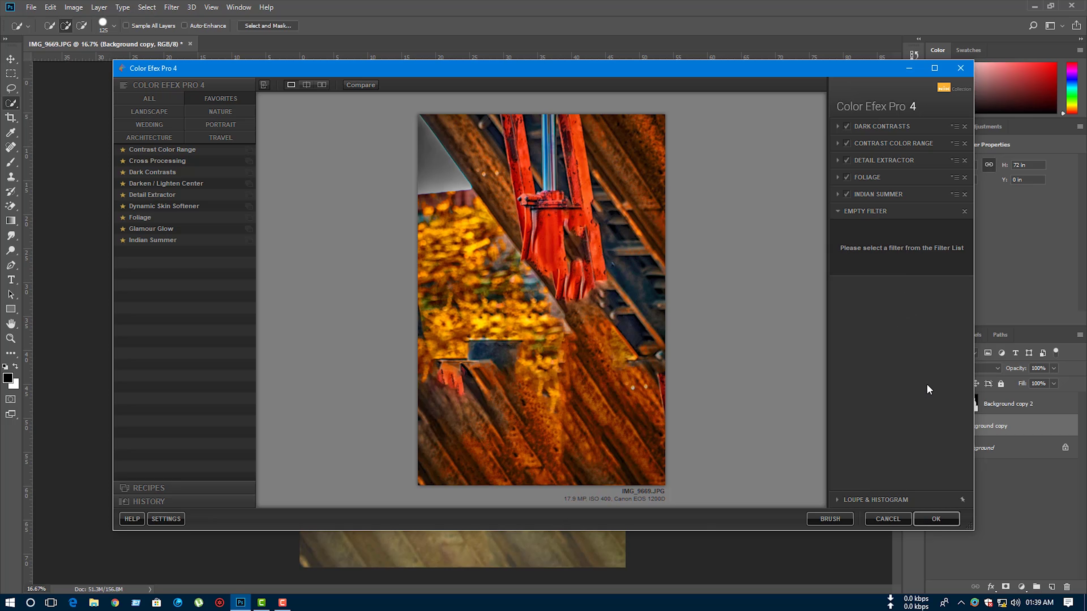
pyautogui.click(846, 161)
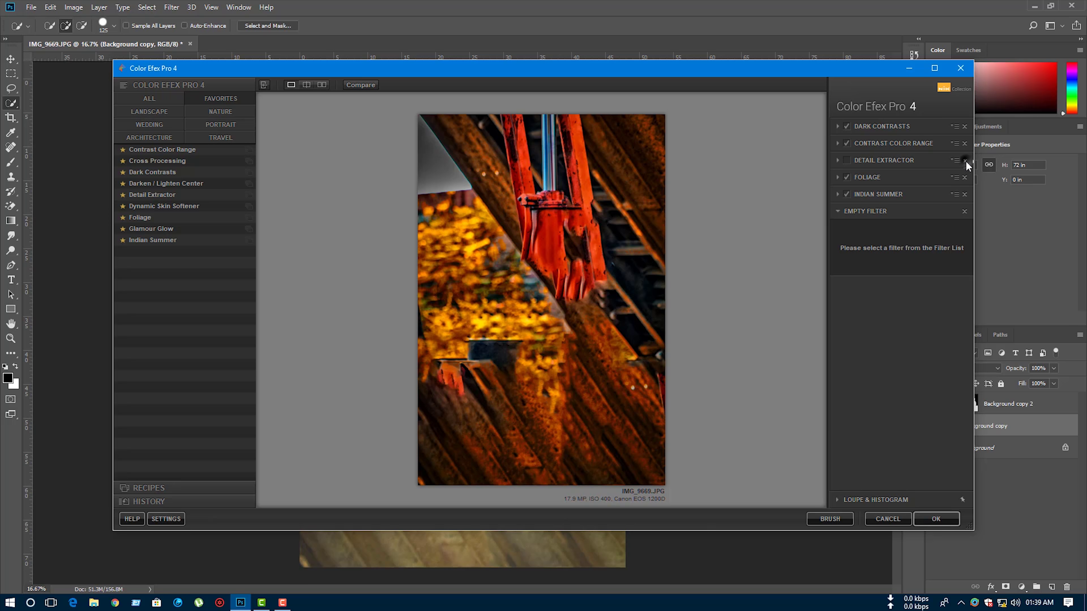
pyautogui.click(965, 161)
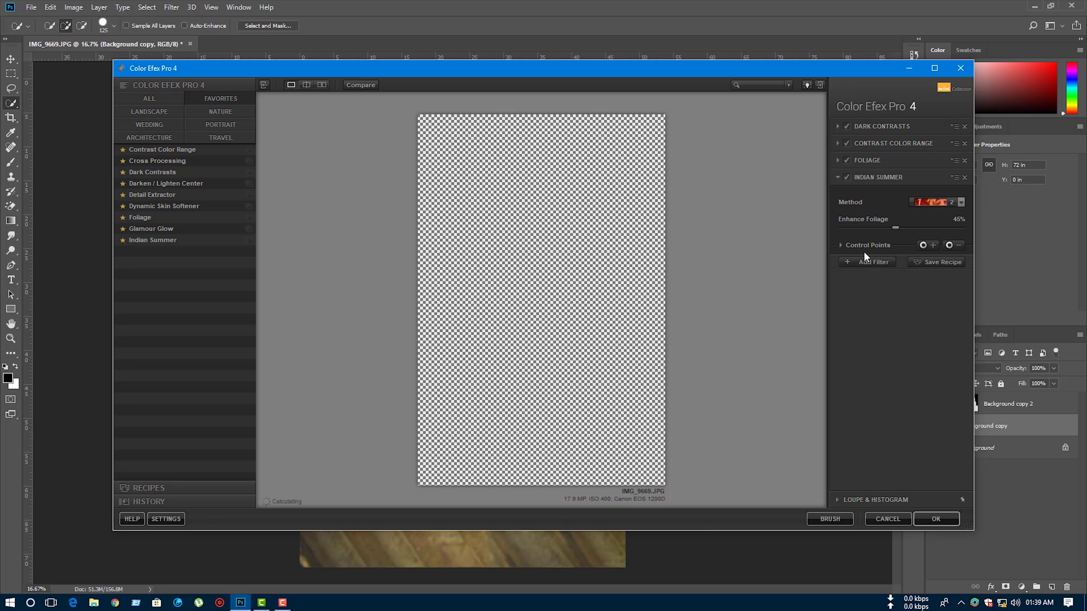
pyautogui.click(870, 261)
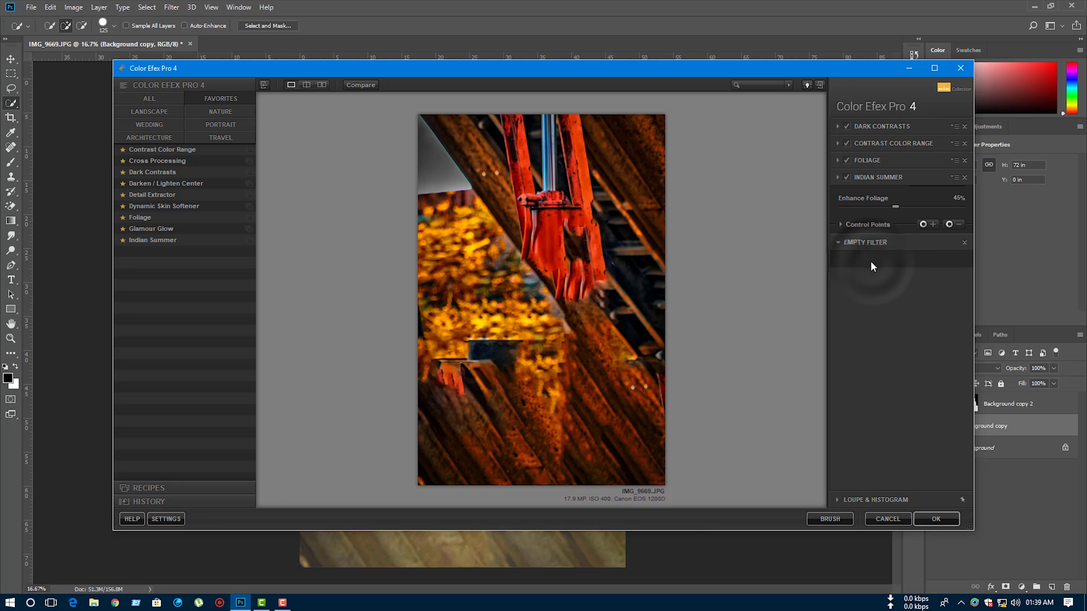
# Step: Apply the Color Efex grade, delete Background copy, and select the Color Efex Pro 4 layer
pyautogui.click(936, 520)
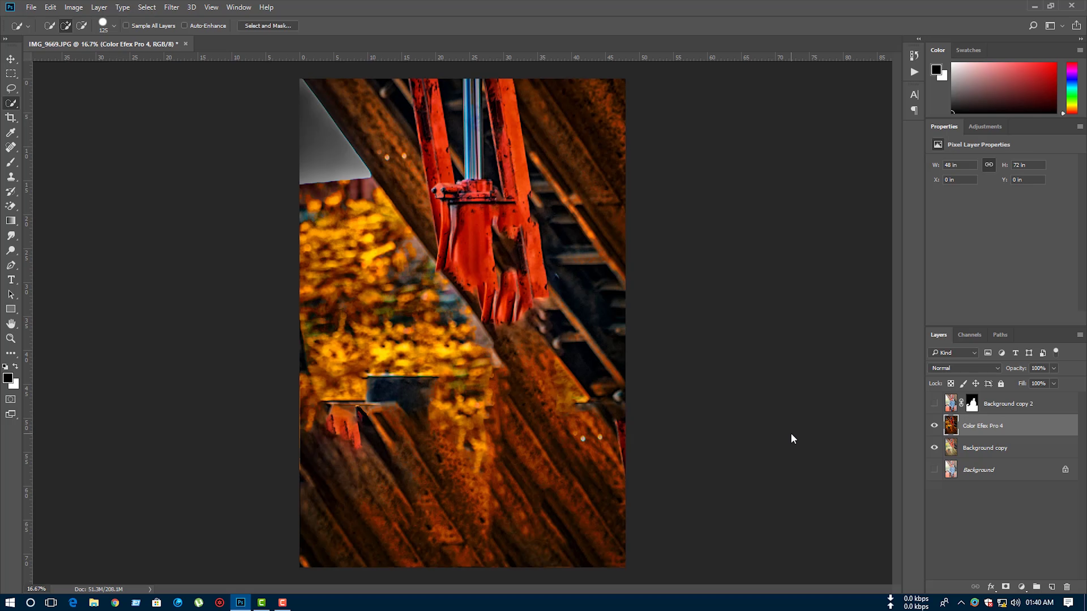
pyautogui.click(933, 404)
pyautogui.click(934, 404)
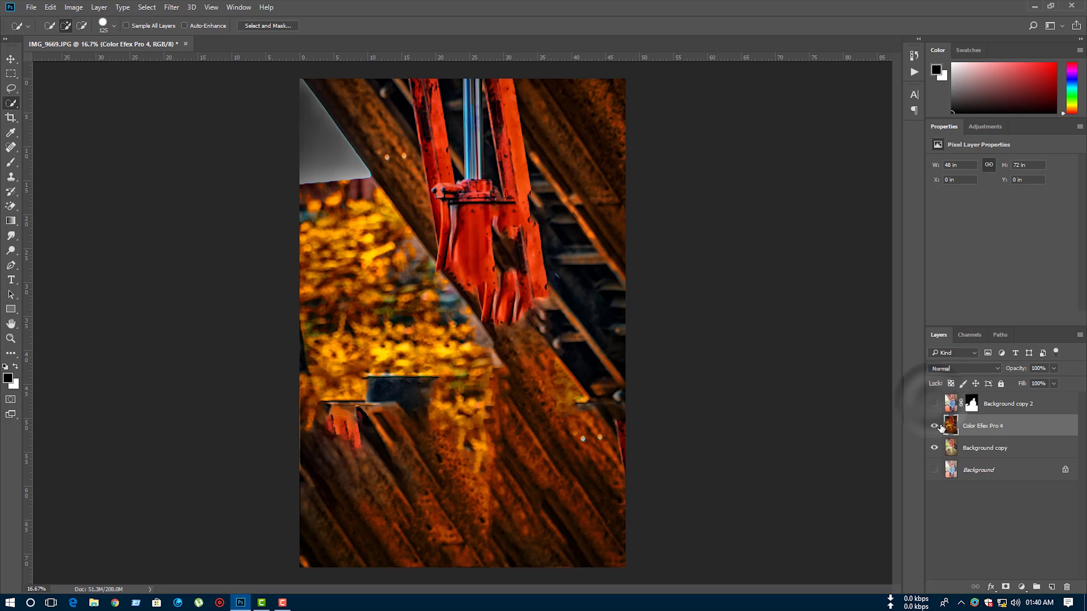
pyautogui.click(977, 454)
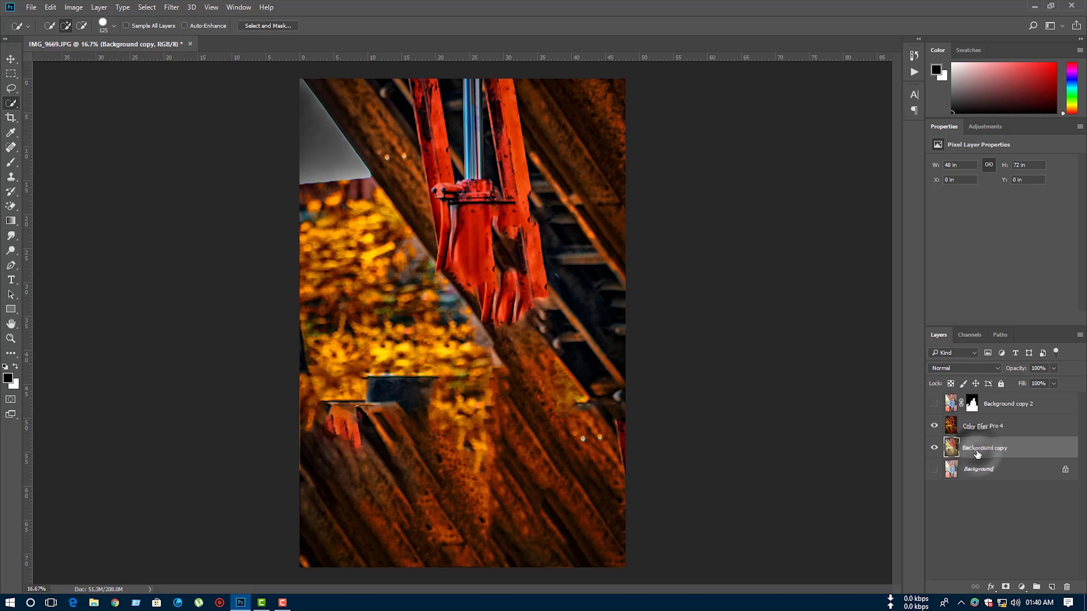
pyautogui.press('Delete')
pyautogui.click(976, 429)
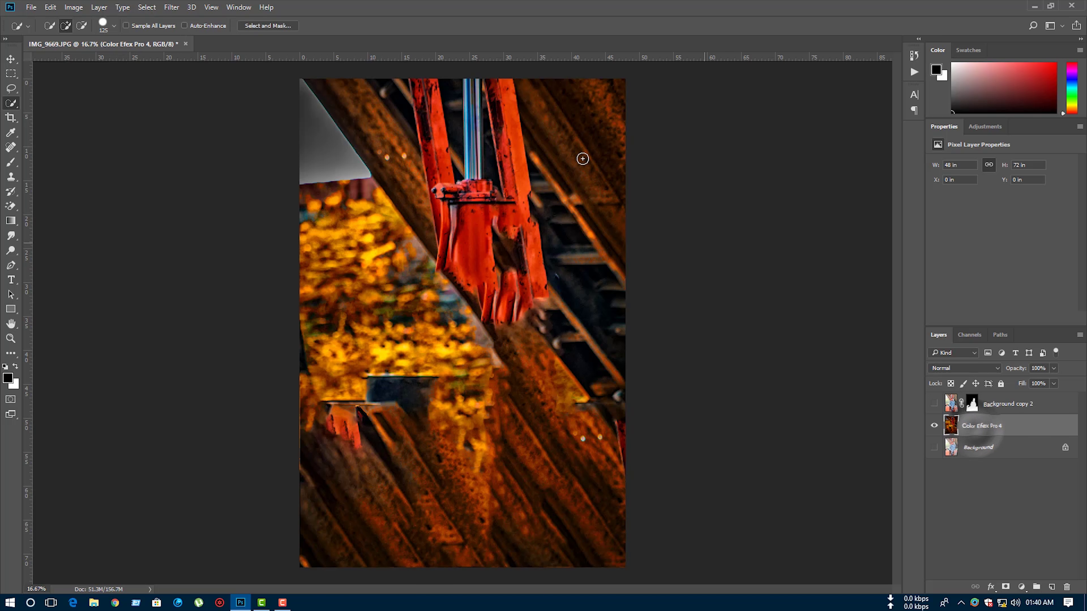
# Step: Show the masked portrait layer on top and bring up the Blur Gallery choices
pyautogui.click(172, 7)
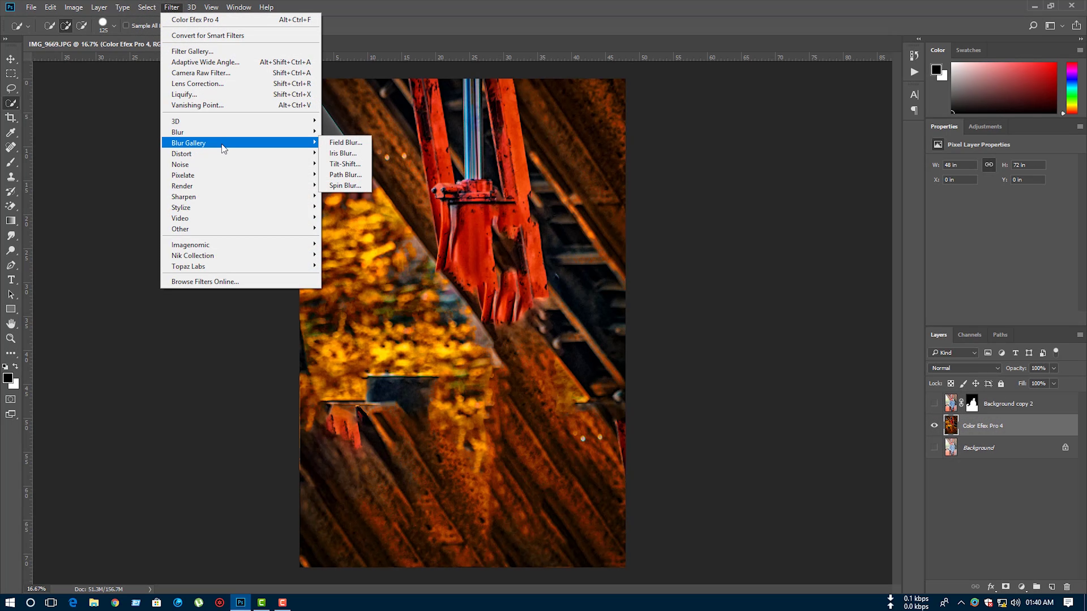
pyautogui.click(865, 287)
pyautogui.click(934, 404)
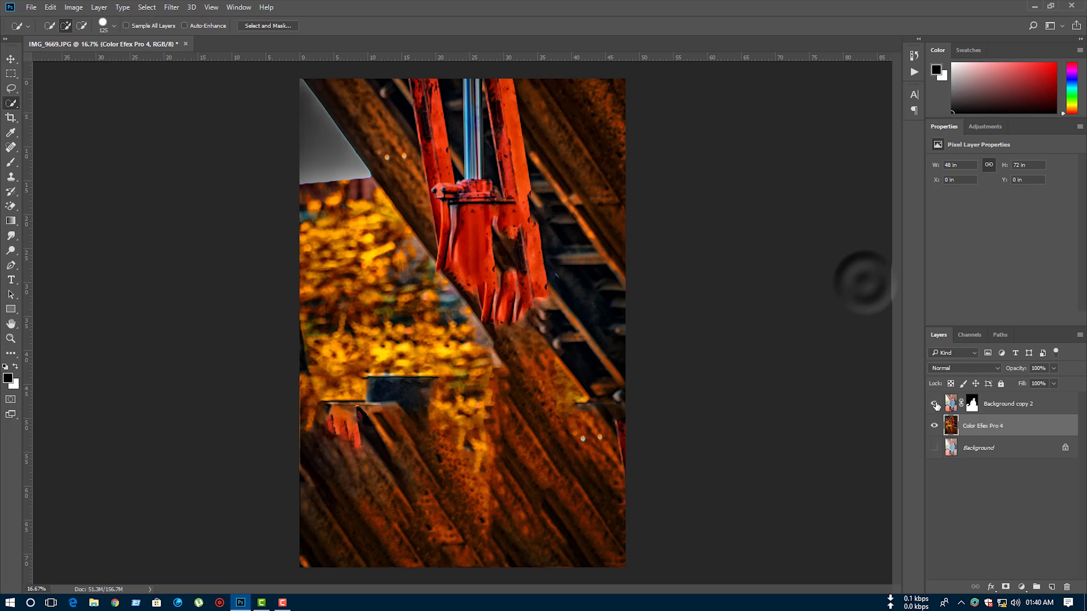
pyautogui.click(172, 7)
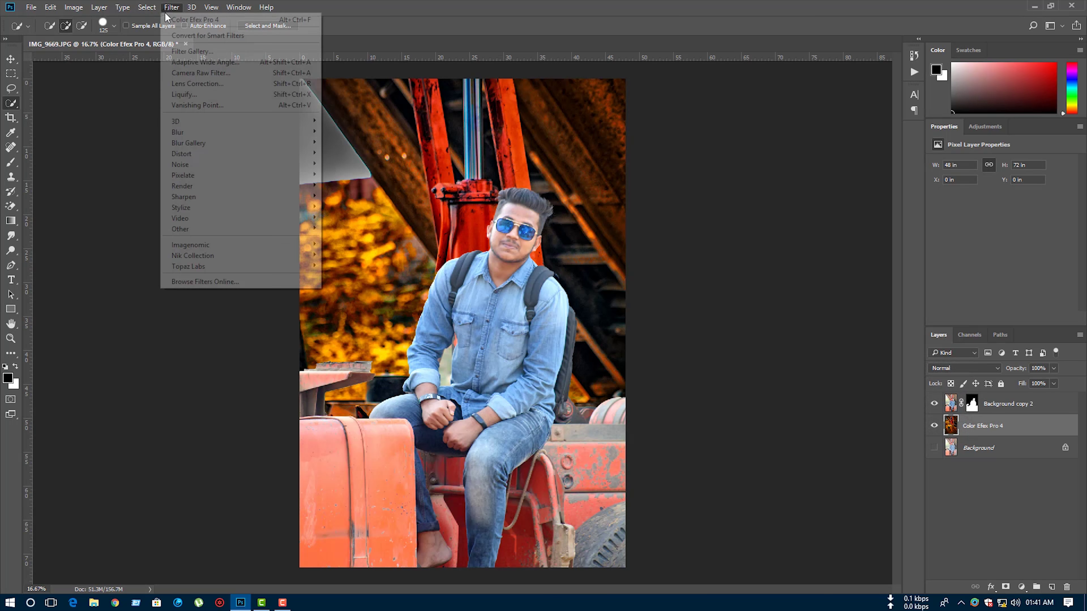
pyautogui.click(209, 145)
# Step: Start a Tilt-Shift blur, move the focus band down to the legs, and set Blur to 53 px
pyautogui.click(345, 164)
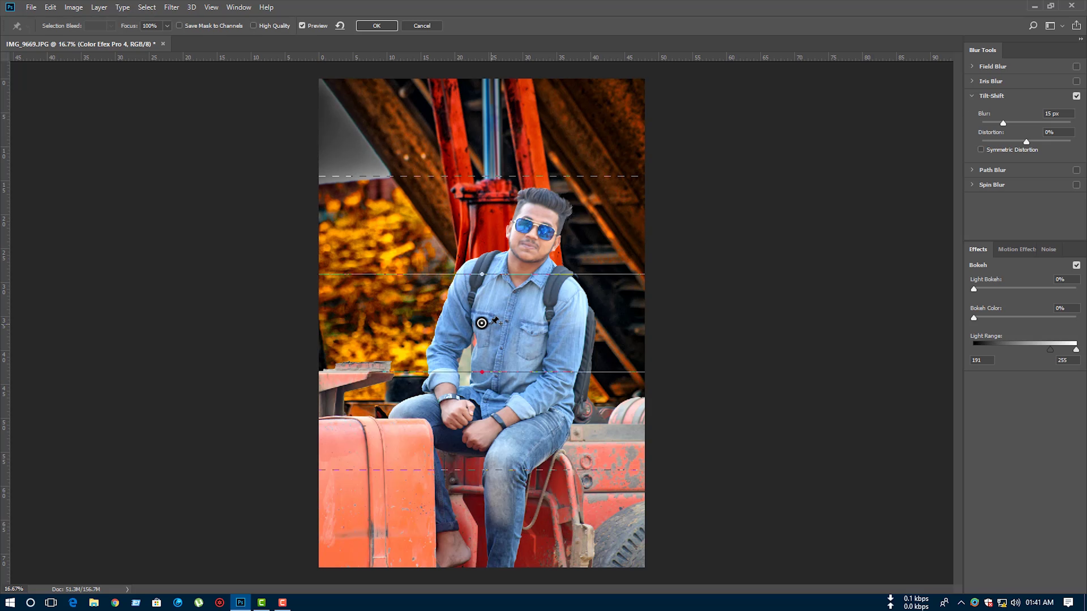
pyautogui.moveTo(482, 323); pyautogui.dragTo(481, 499)
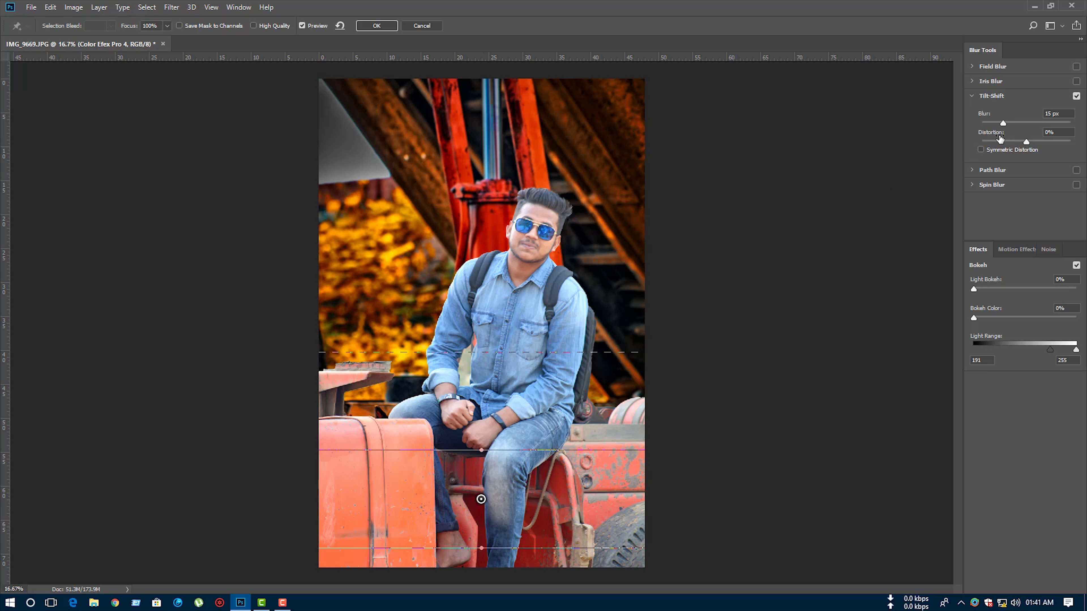
pyautogui.moveTo(1003, 123); pyautogui.dragTo(1021, 121)
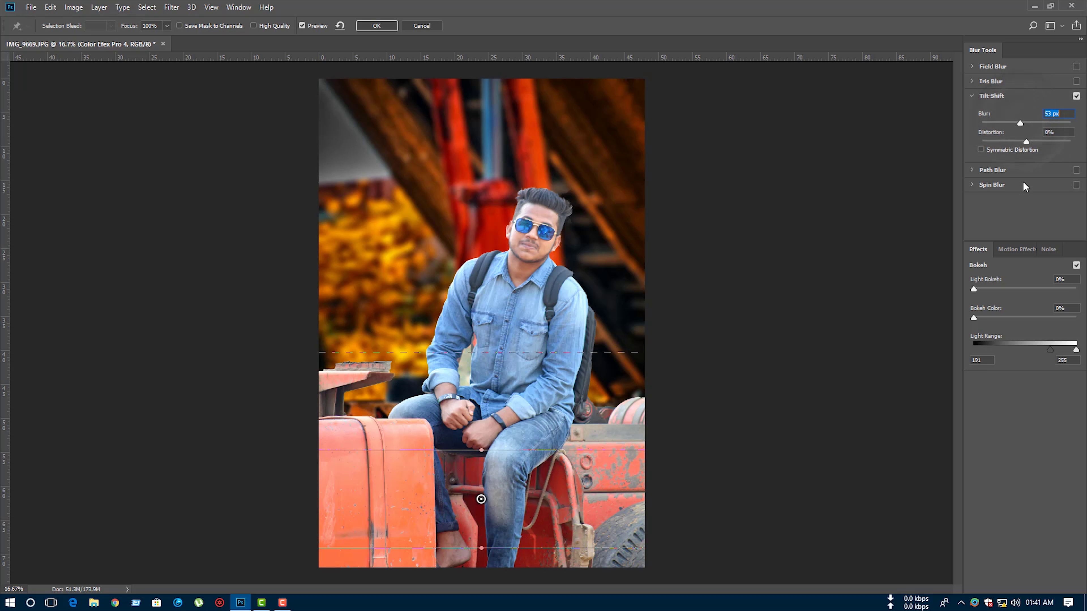
# Step: Set Light Bokeh 50%, Bokeh Color 71% and a narrow Light Range, then apply the blur
pyautogui.click(995, 289)
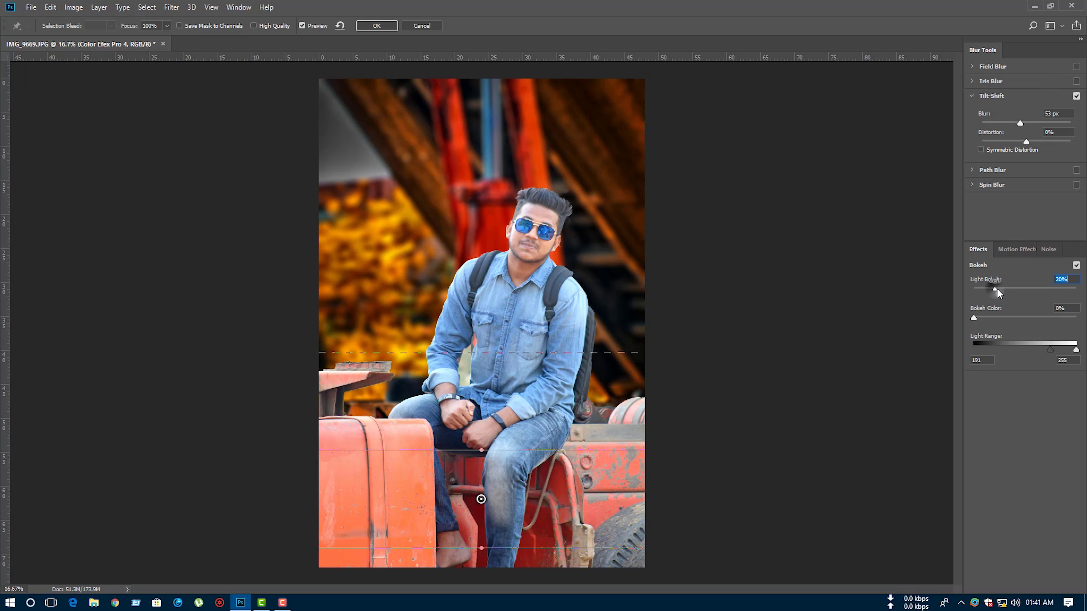
pyautogui.click(1026, 318)
pyautogui.moveTo(1075, 350); pyautogui.dragTo(1051, 350)
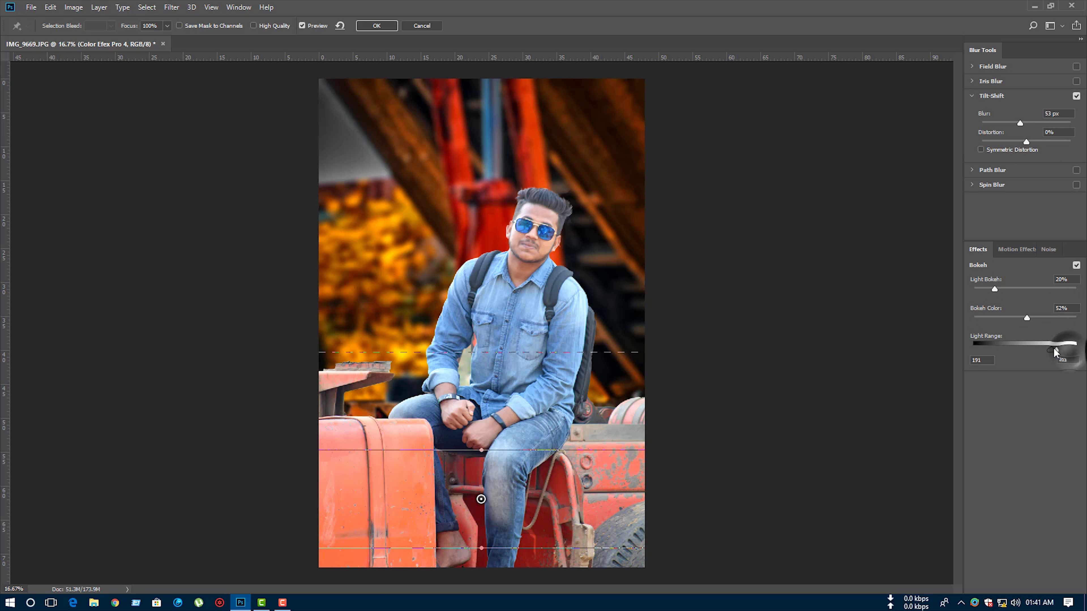
pyautogui.click(1020, 288)
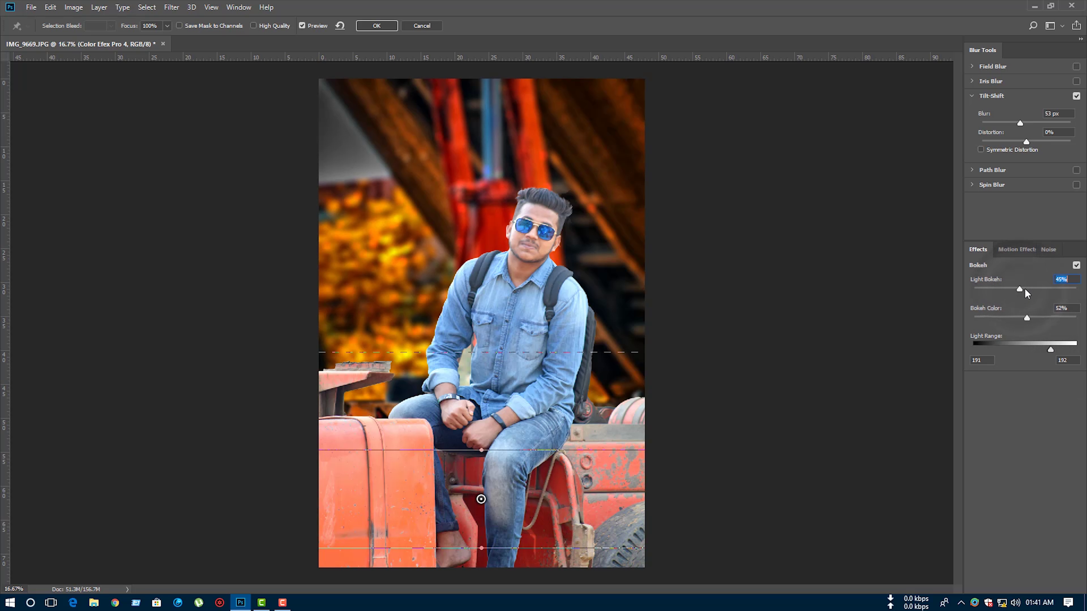
pyautogui.click(1047, 318)
pyautogui.click(1038, 289)
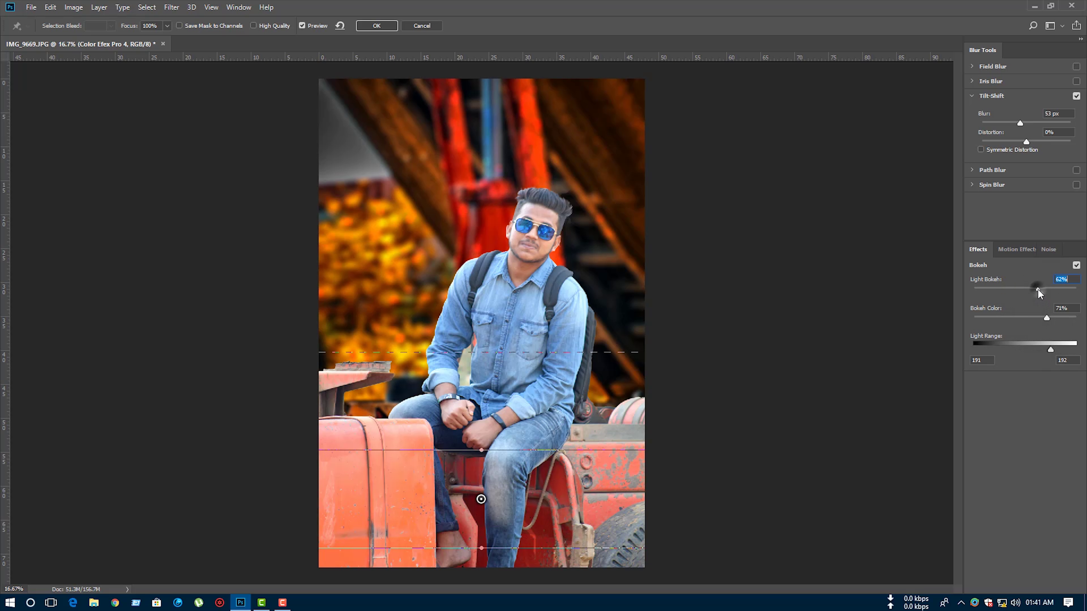
pyautogui.click(1026, 289)
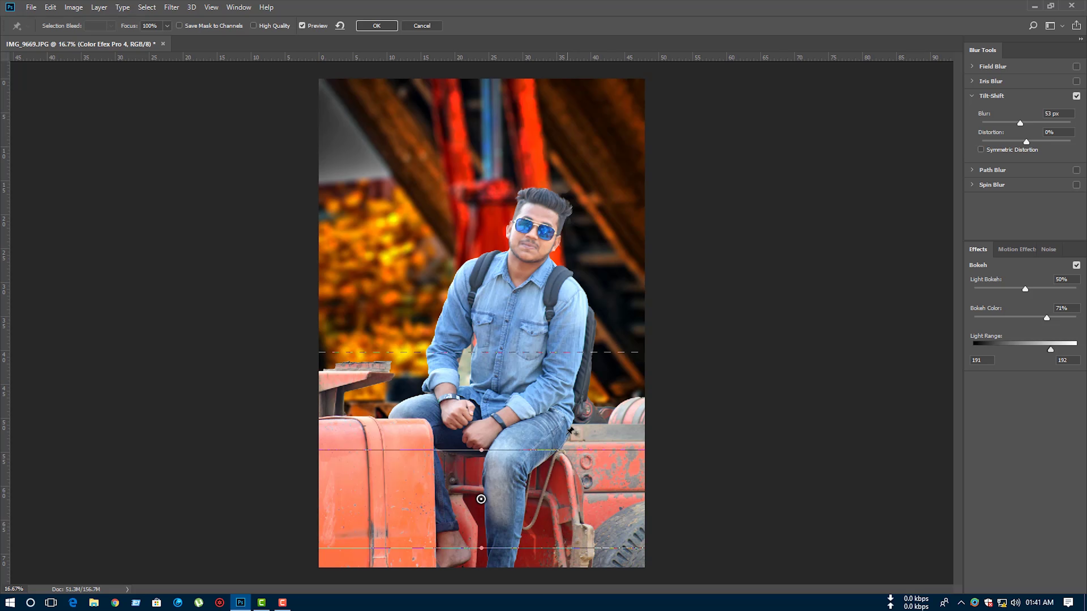
pyautogui.moveTo(557, 450); pyautogui.dragTo(556, 453)
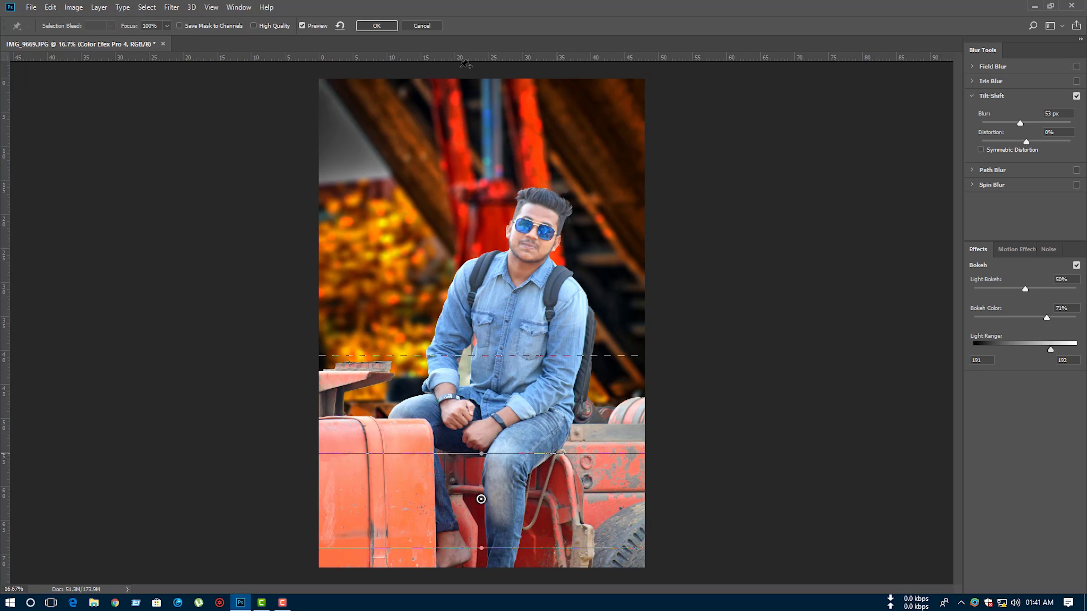
pyautogui.click(386, 26)
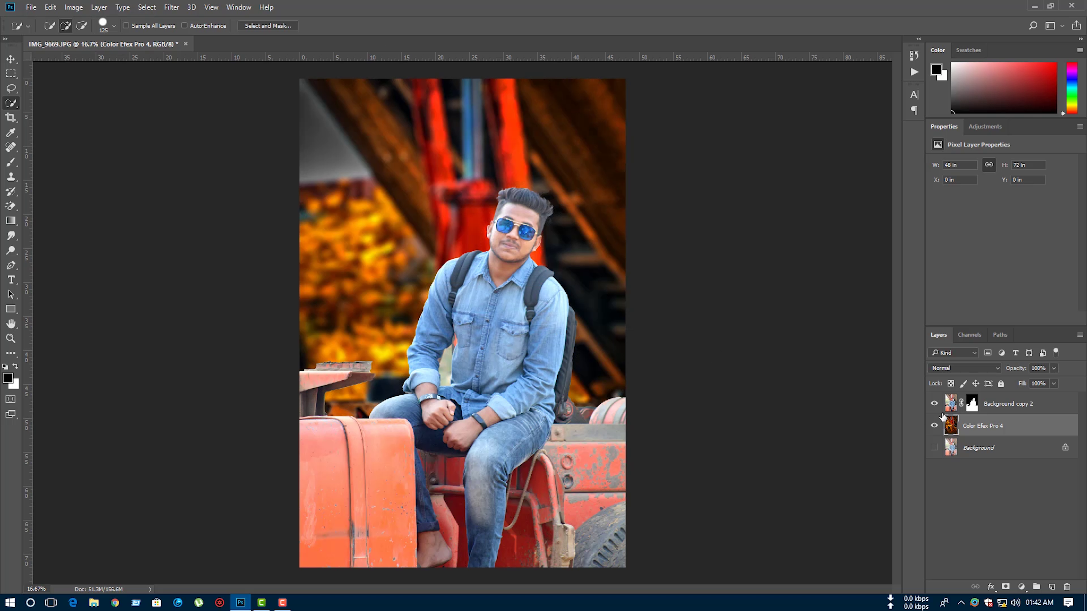
# Step: Compare layer visibility, then select the Background copy 2 layer and zoom in
pyautogui.click(934, 448)
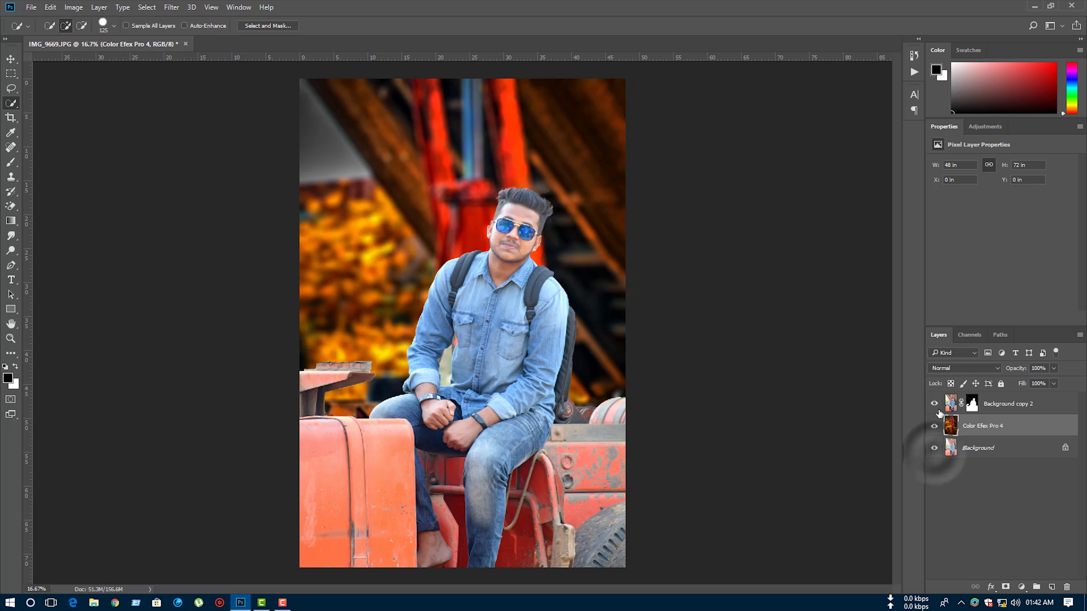
pyautogui.click(935, 426)
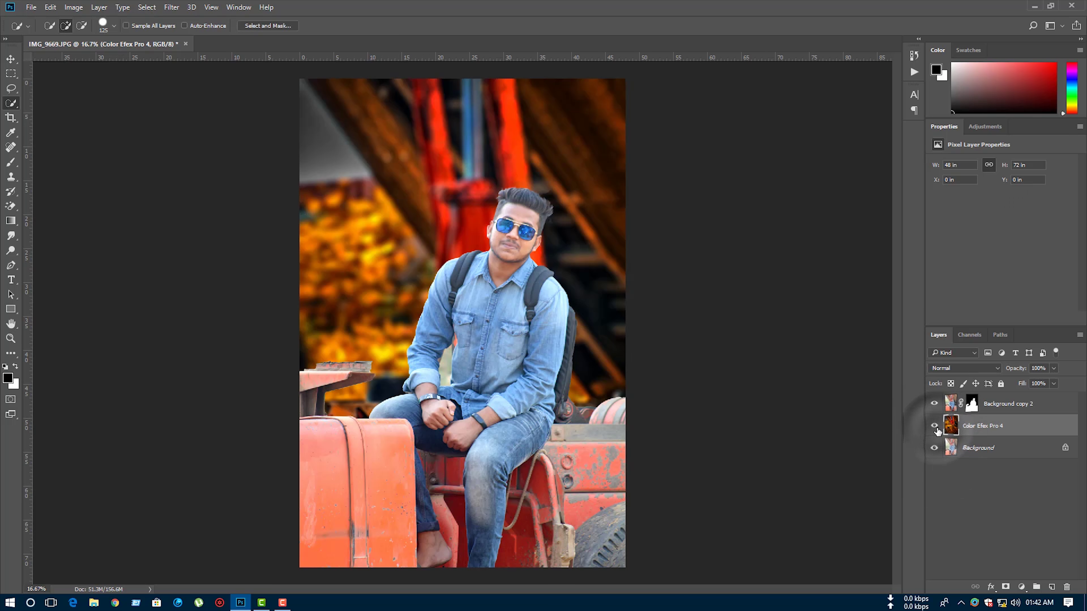
pyautogui.click(935, 447)
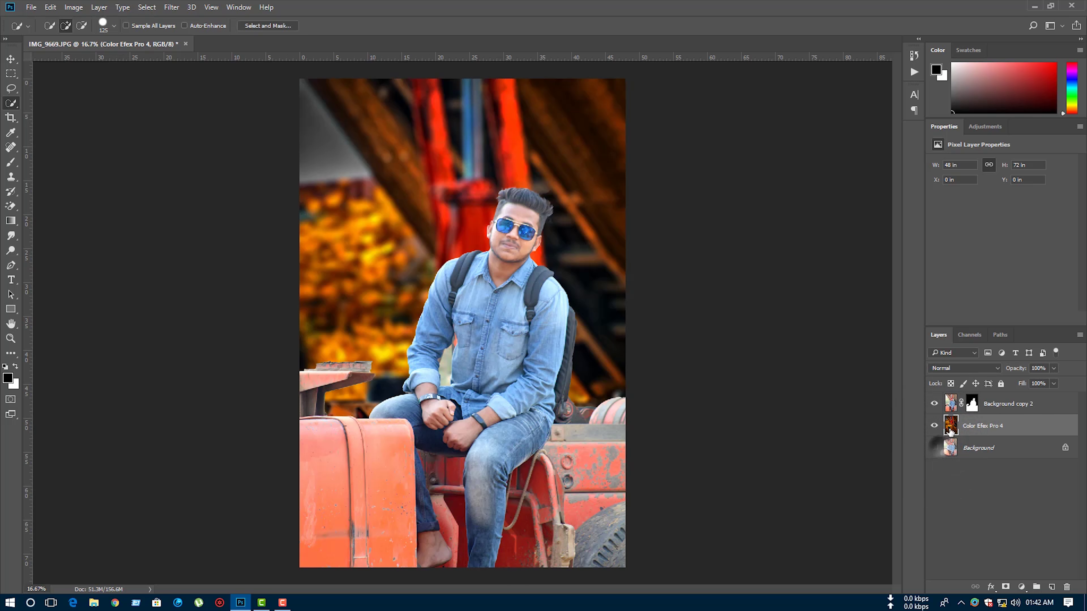
pyautogui.click(951, 405)
pyautogui.hotkey('ctrl', '+')
pyautogui.hotkey('ctrl', '+')
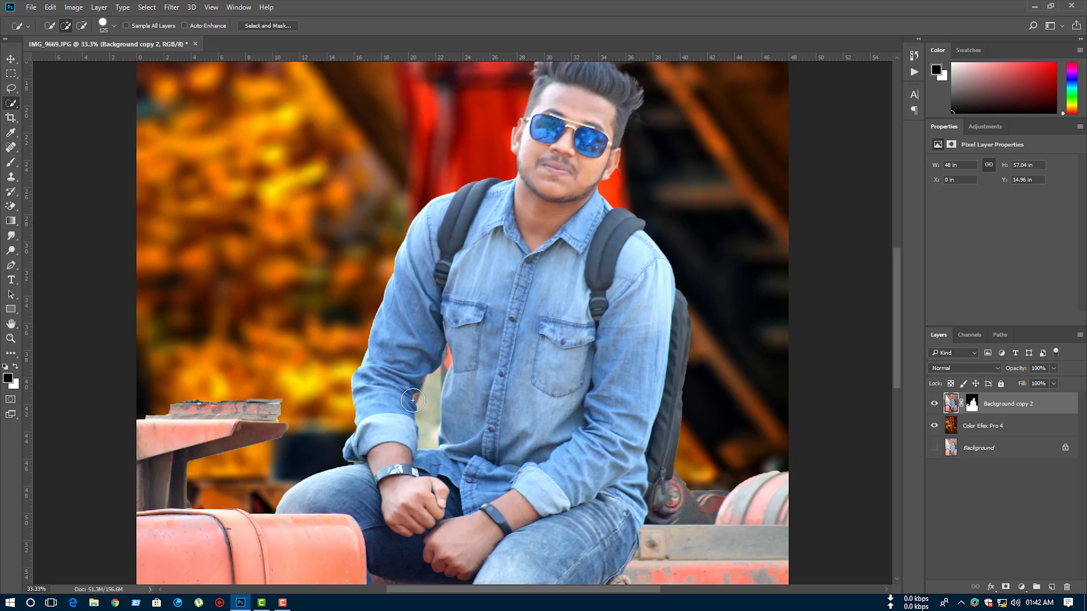
# Step: Select the orange strip by the arm and paint the mask at 100% opacity to reveal it
pyautogui.press('[')
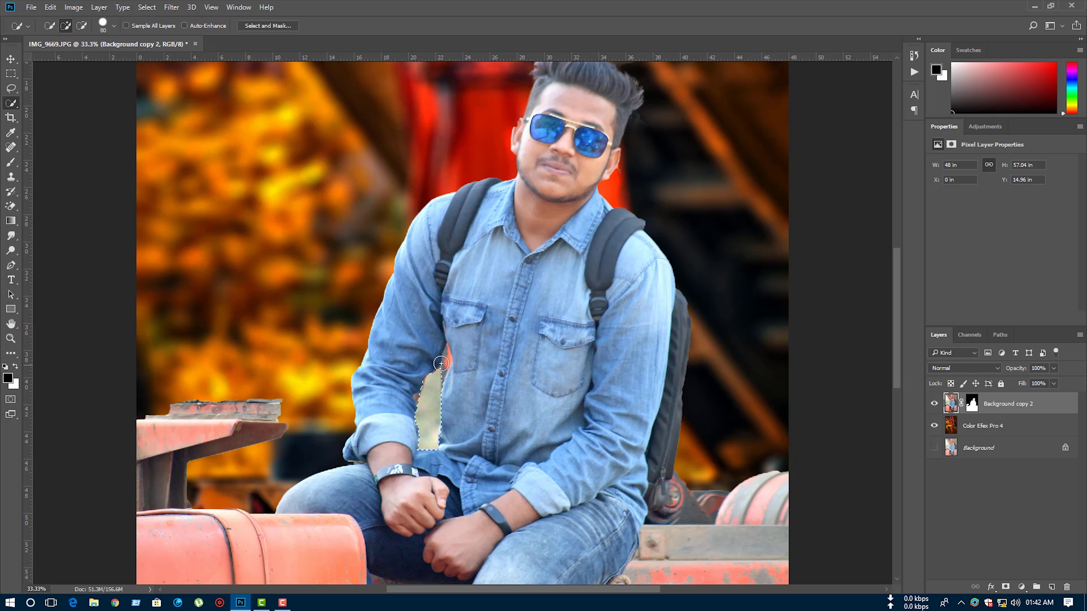
pyautogui.moveTo(447, 370); pyautogui.dragTo(421, 399)
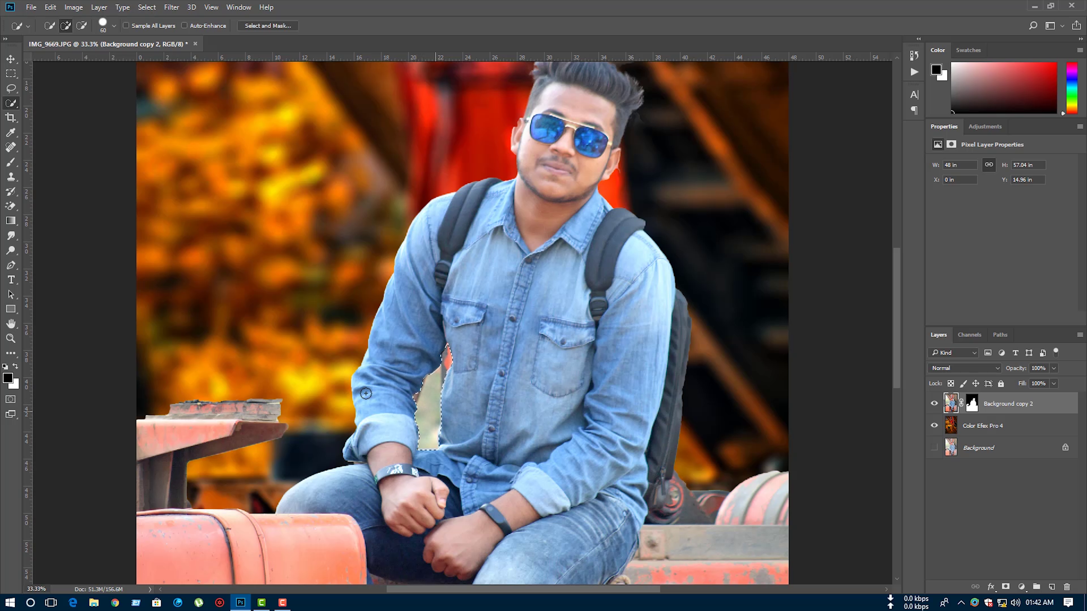
pyautogui.click(11, 162)
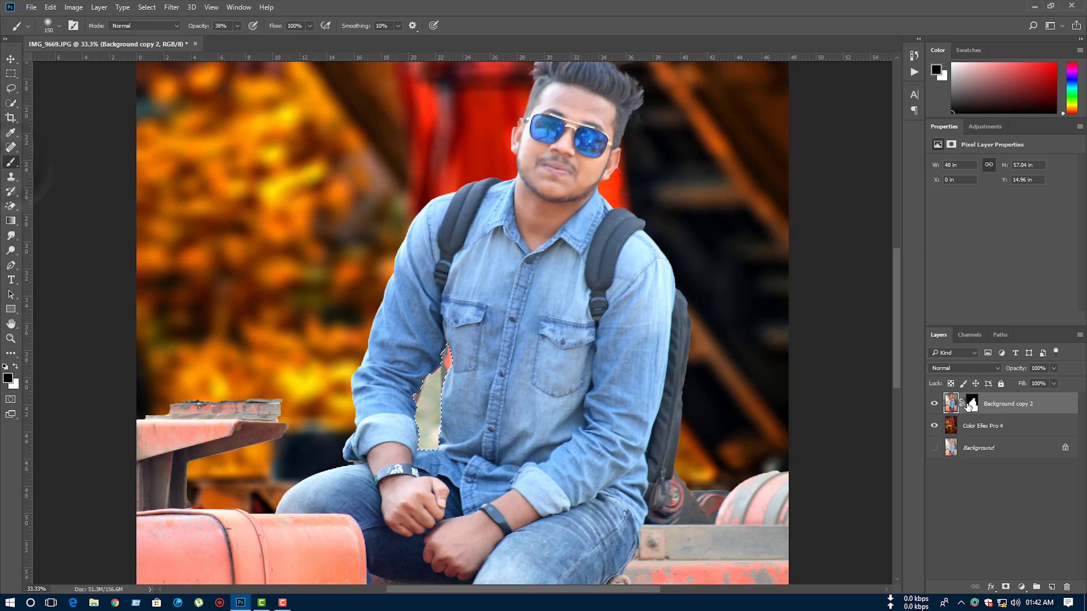
pyautogui.click(973, 404)
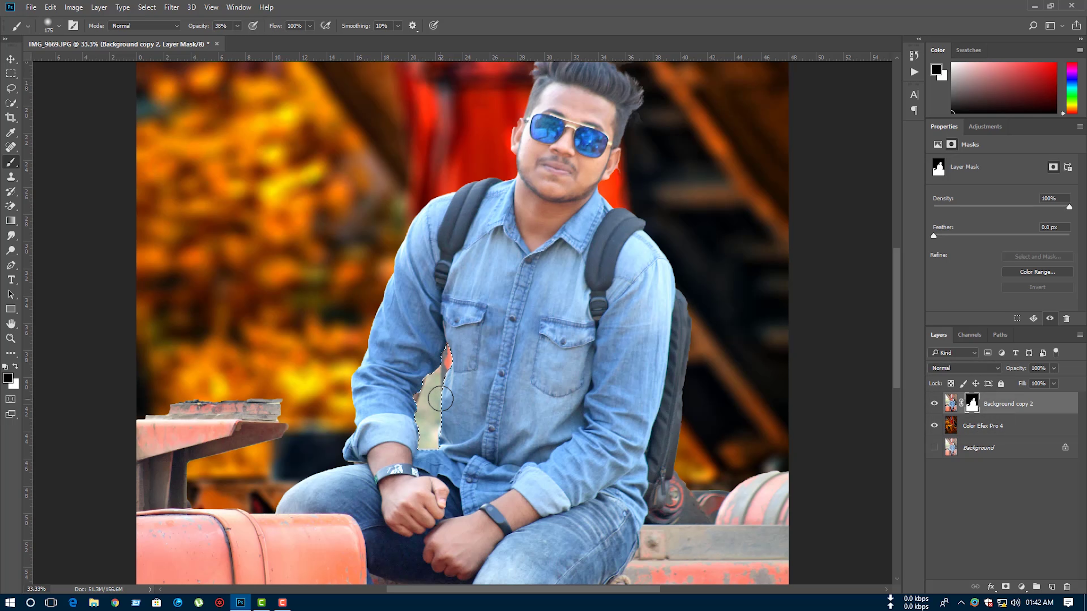
pyautogui.click(236, 26)
pyautogui.moveTo(236, 39); pyautogui.dragTo(276, 39)
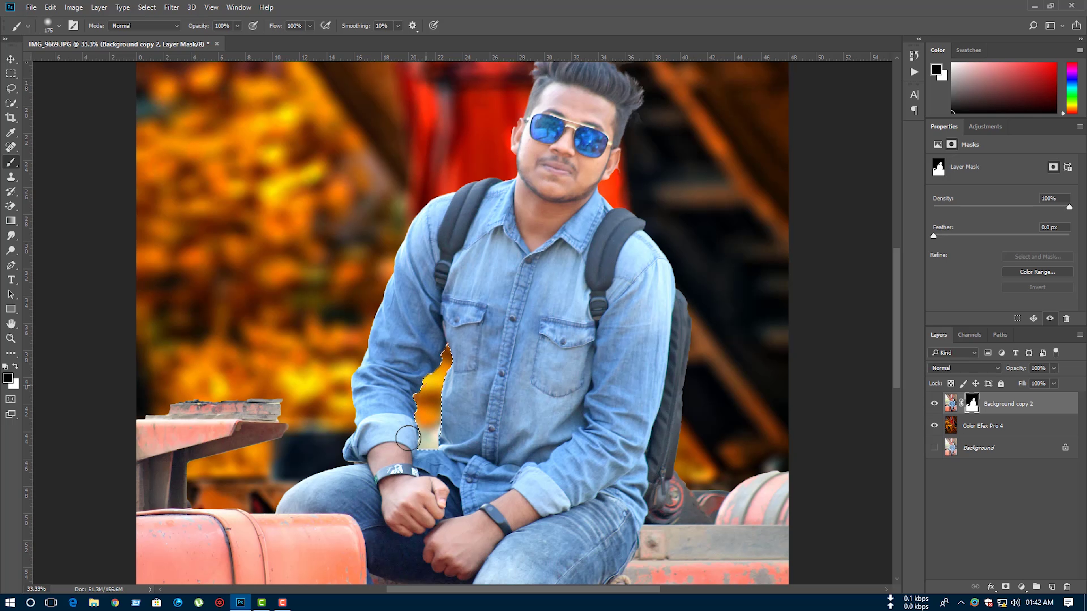
pyautogui.moveTo(448, 355); pyautogui.dragTo(430, 444)
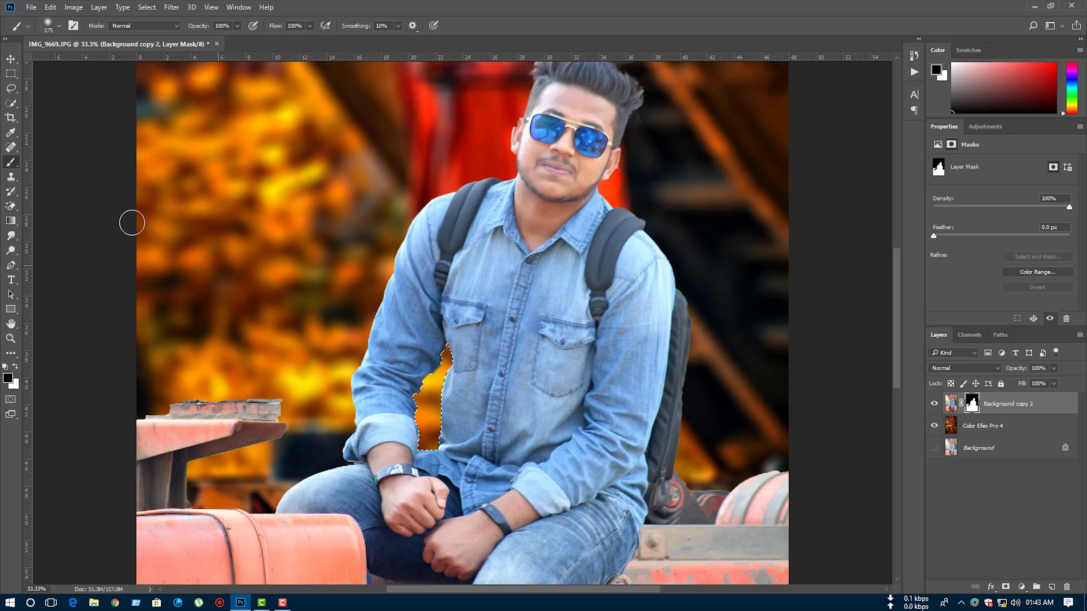
# Step: Deselect, then paint black on the mask to hide the leftover area above the hair
pyautogui.click(10, 102)
pyautogui.hotkey('ctrl', 'd')
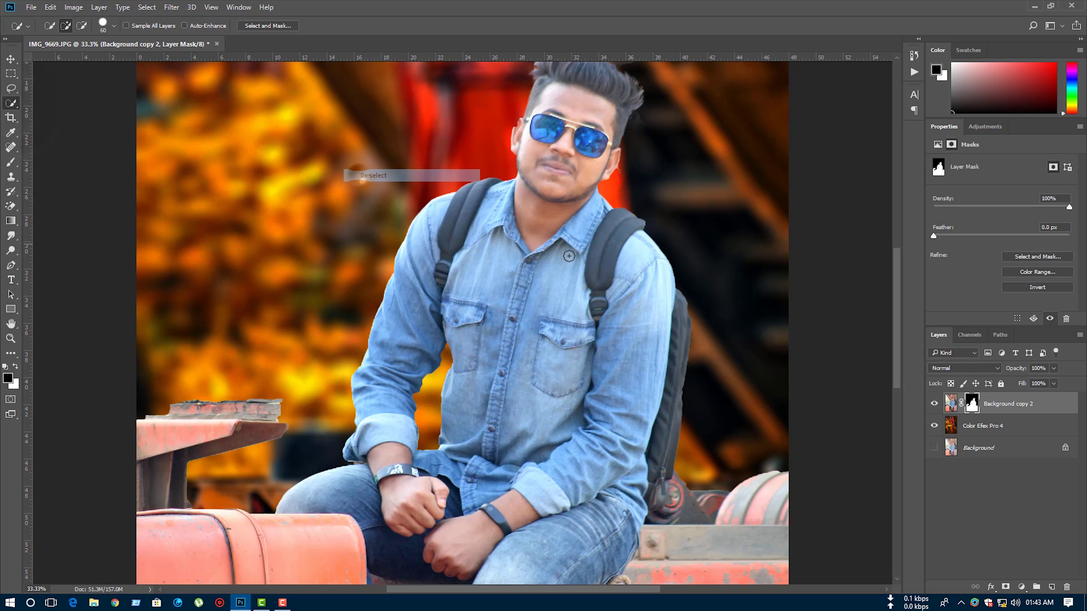
pyautogui.hotkey('ctrl', '-')
pyautogui.hotkey('ctrl', '-')
pyautogui.hotkey('ctrl', '-')
pyautogui.hotkey('ctrl', '+')
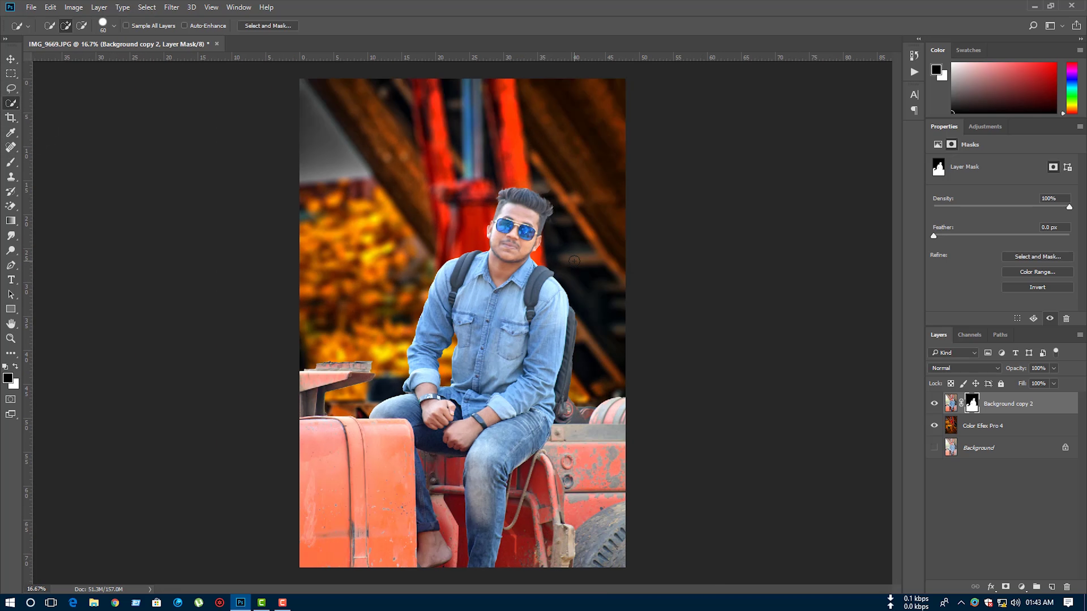
pyautogui.hotkey('ctrl', '+')
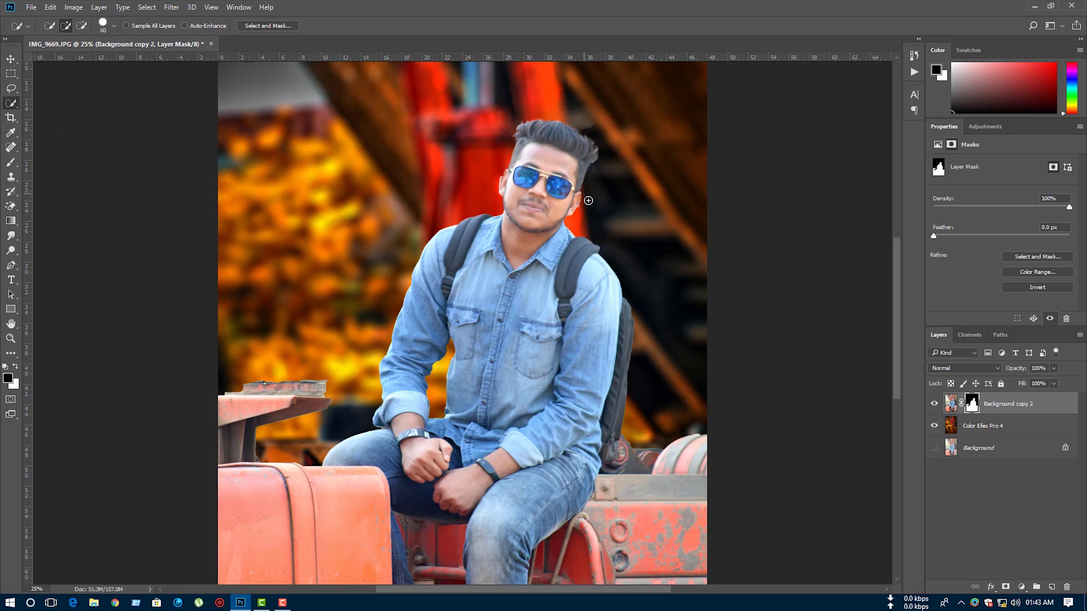
pyautogui.click(10, 167)
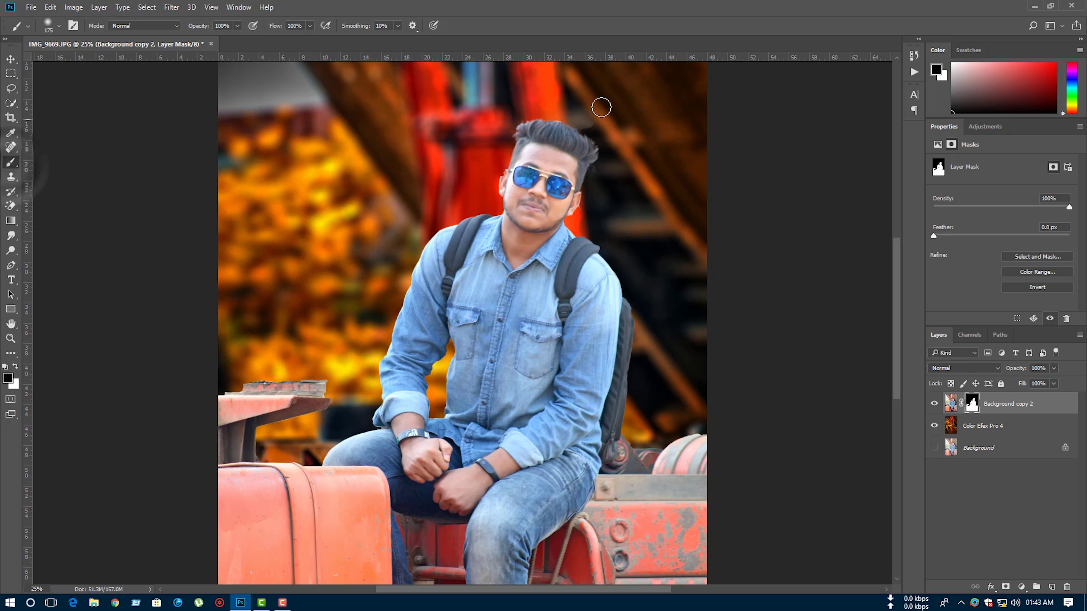
pyautogui.moveTo(585, 114); pyautogui.dragTo(580, 119)
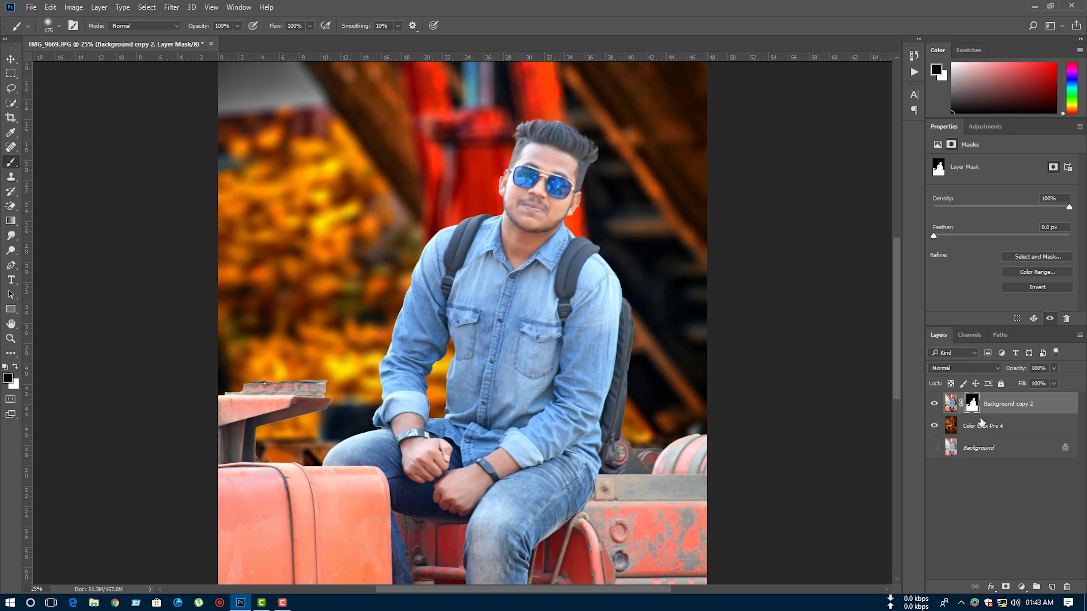
pyautogui.hotkey('ctrl', '+')
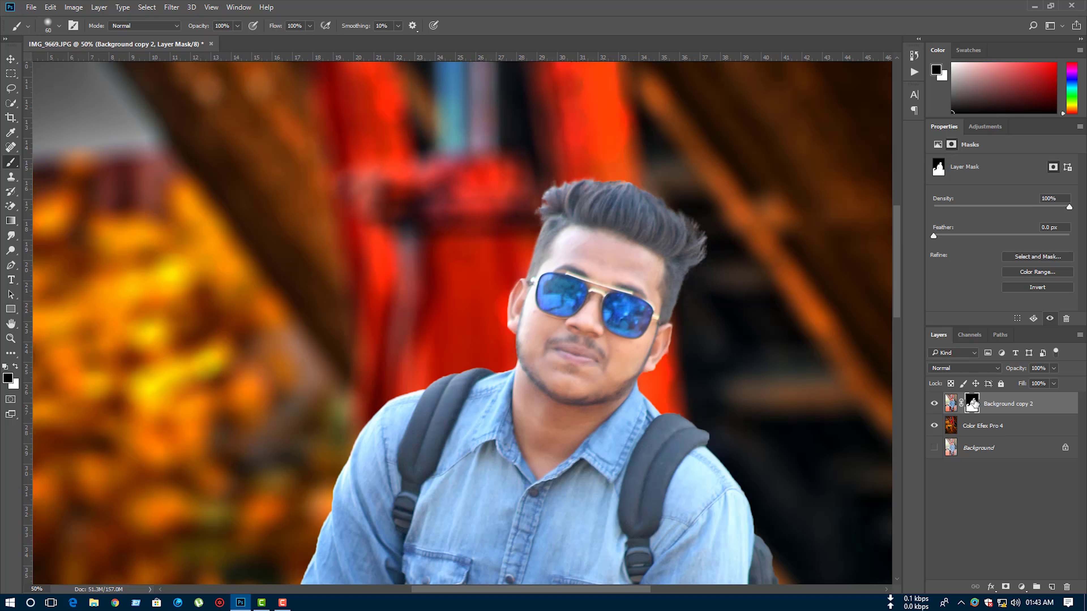
# Step: Apply the layer mask, then smudge the left and right hair edges at 61% strength
pyautogui.rightClick(975, 403)
pyautogui.click(984, 430)
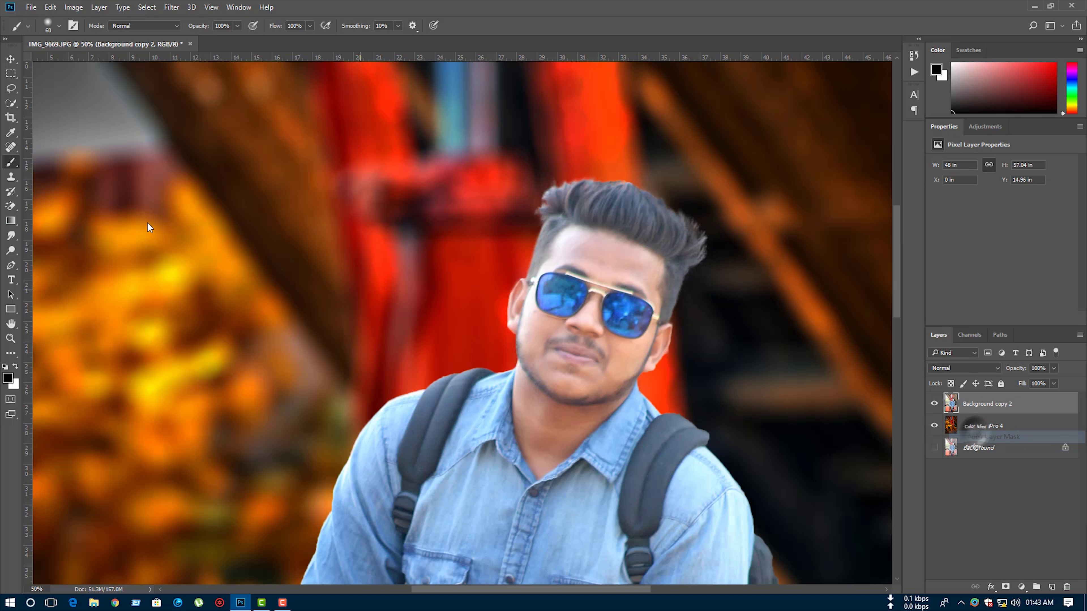
pyautogui.click(12, 236)
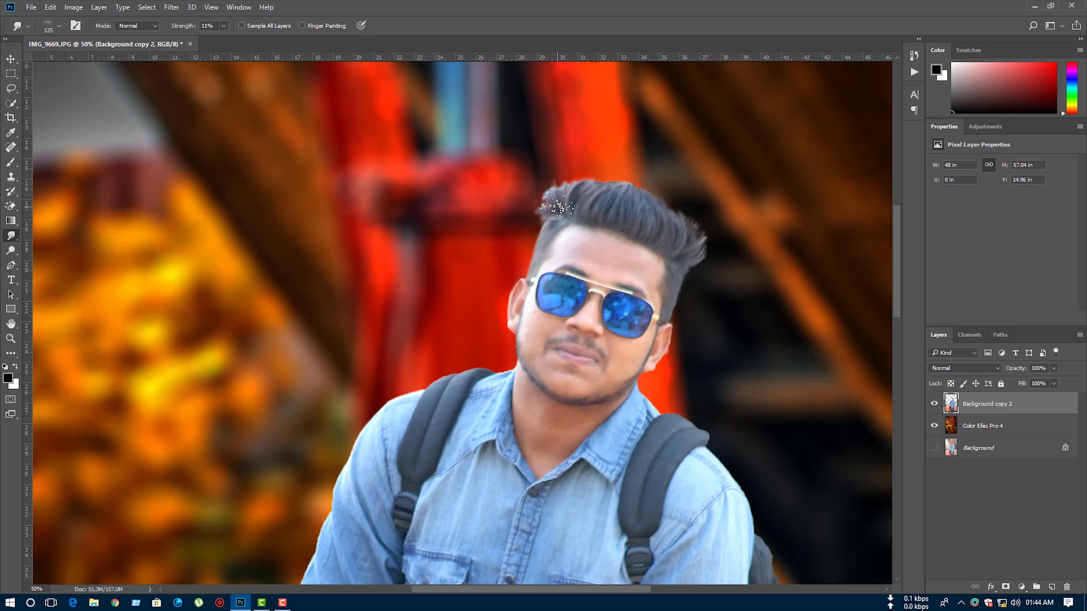
pyautogui.moveTo(585, 212); pyautogui.dragTo(555, 188)
pyautogui.click(223, 26)
pyautogui.moveTo(223, 39); pyautogui.dragTo(242, 38)
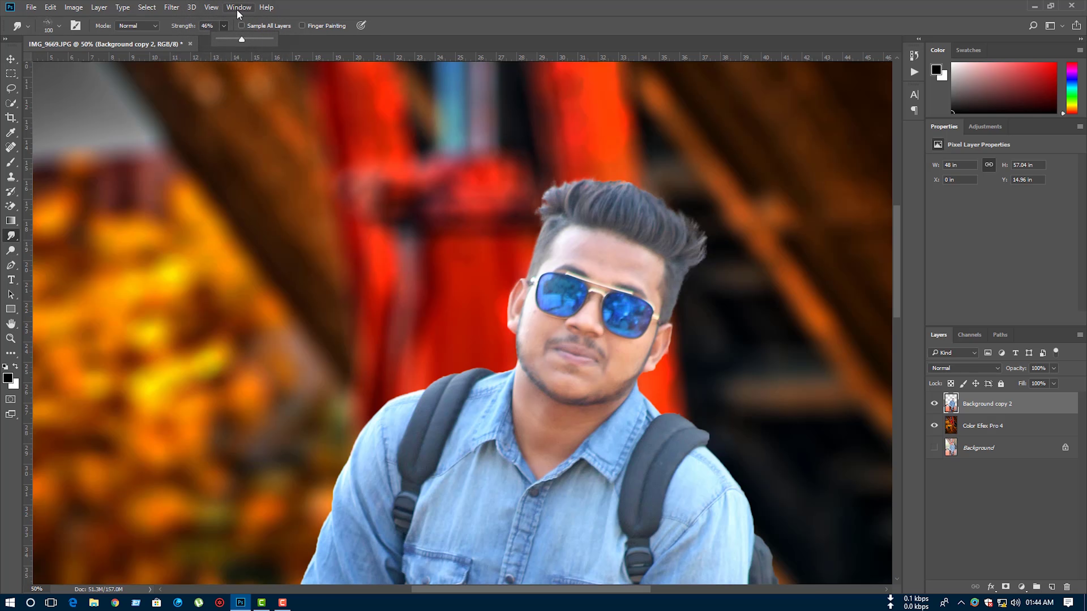
pyautogui.click(251, 39)
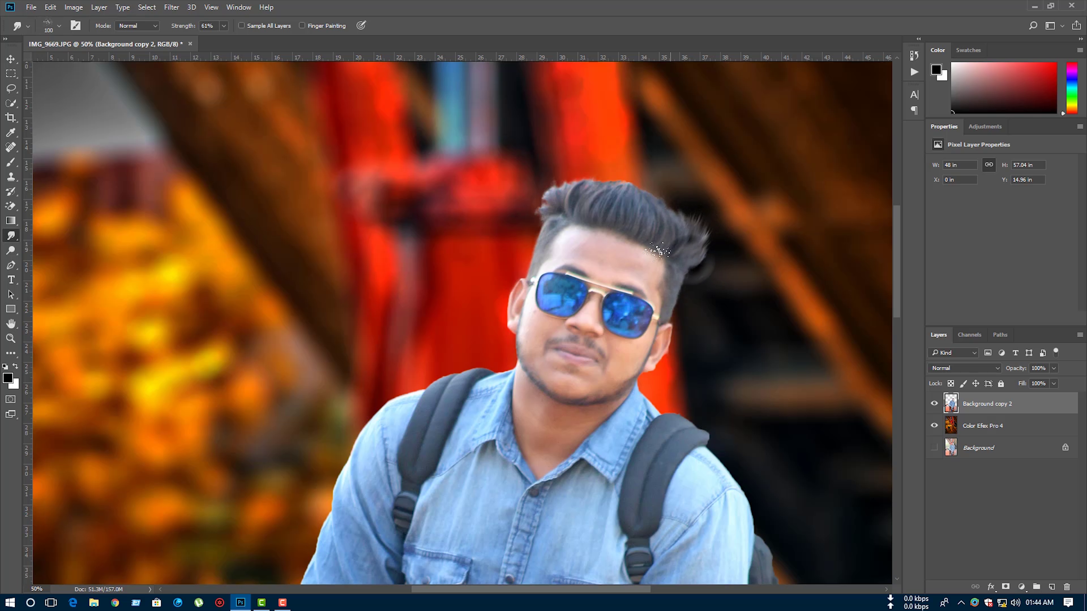
pyautogui.moveTo(686, 247)
pyautogui.mouseDown()
pyautogui.moveTo(667, 187)
pyautogui.moveTo(658, 238)
pyautogui.moveTo(572, 208)
pyautogui.moveTo(593, 146)
pyautogui.moveTo(618, 158)
pyautogui.moveTo(611, 207)
pyautogui.moveTo(629, 182)
pyautogui.moveTo(625, 163)
pyautogui.moveTo(649, 196)
pyautogui.moveTo(692, 195)
pyautogui.moveTo(619, 234)
pyautogui.moveTo(571, 145)
pyautogui.moveTo(540, 205)
pyautogui.moveTo(557, 218)
pyautogui.moveTo(544, 227)
pyautogui.mouseUp()
pyautogui.hotkey('ctrl', '0')
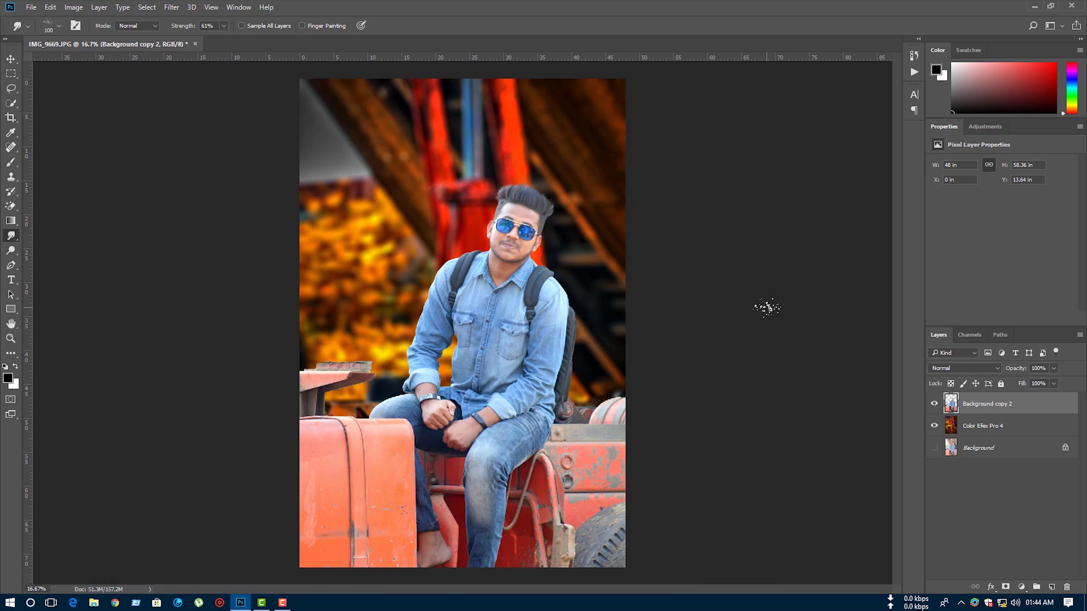
# Step: Apply Unsharp Mask with a 2.3 pixel radius to the cutout, then inspect the shirt
pyautogui.click(171, 7)
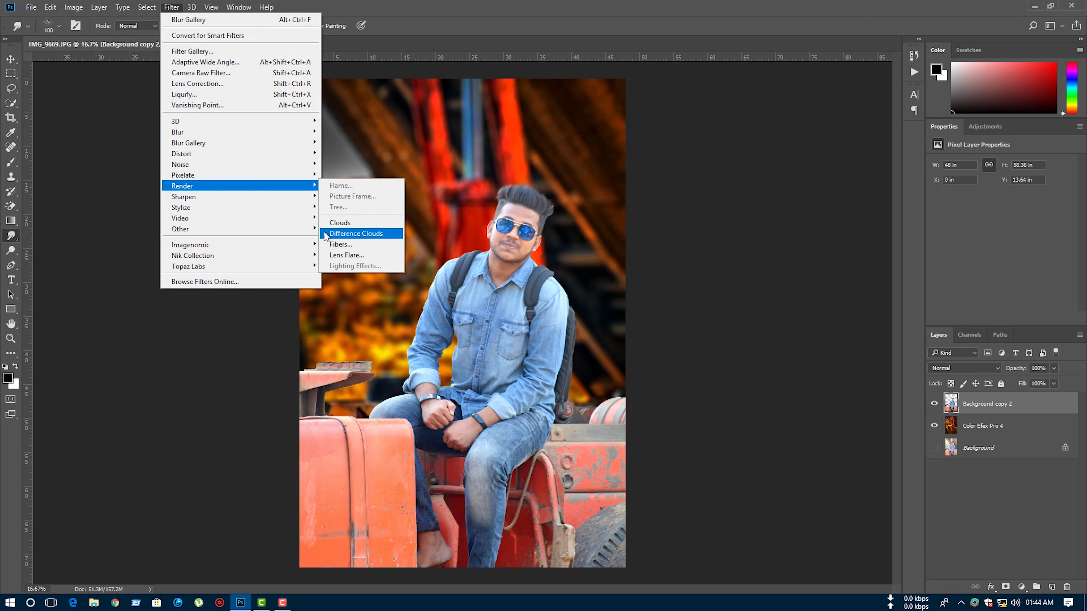
pyautogui.moveTo(184, 196)
pyautogui.click(342, 250)
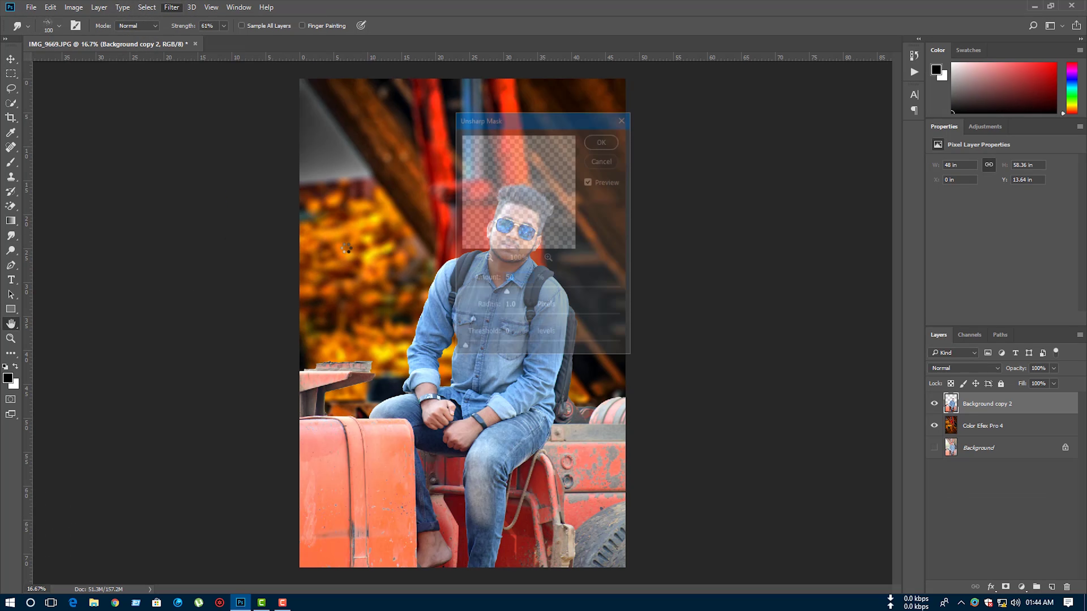
pyautogui.click(488, 258)
pyautogui.click(487, 259)
pyautogui.moveTo(538, 157); pyautogui.dragTo(509, 248)
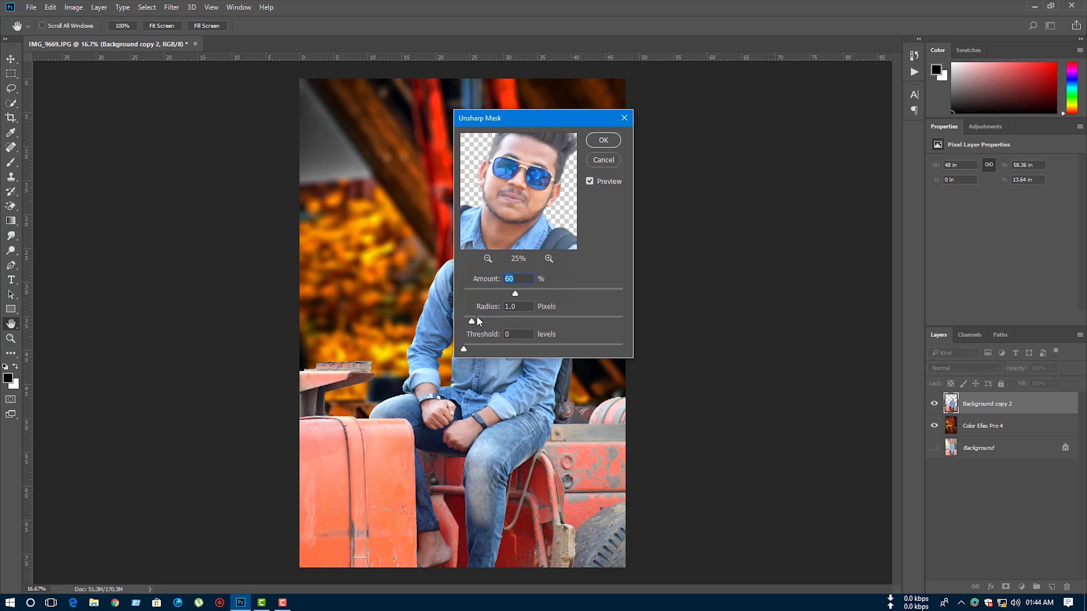
pyautogui.moveTo(472, 321); pyautogui.dragTo(534, 294)
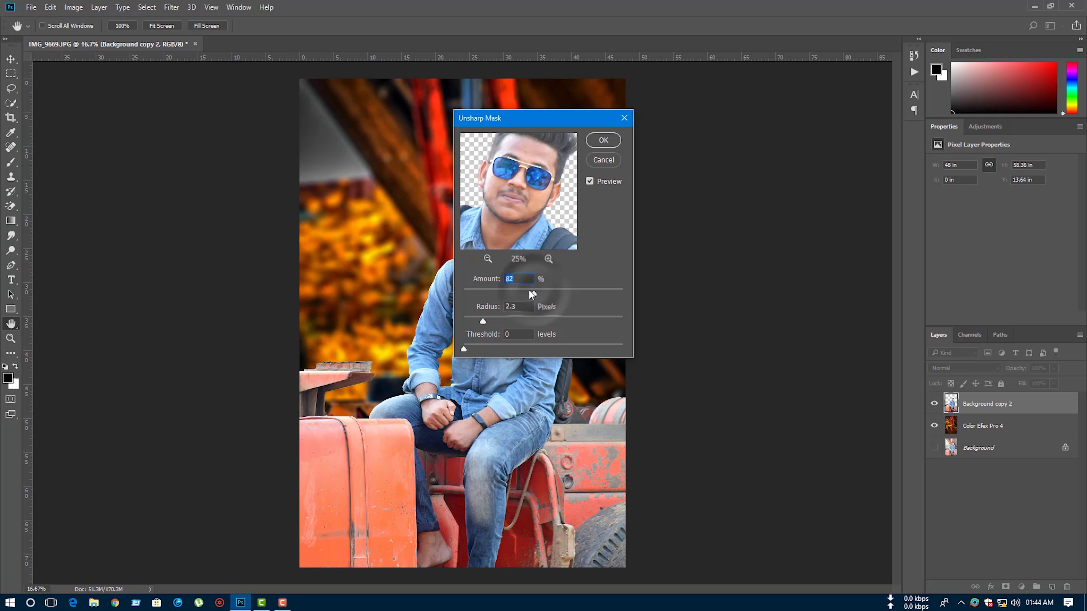
pyautogui.click(603, 141)
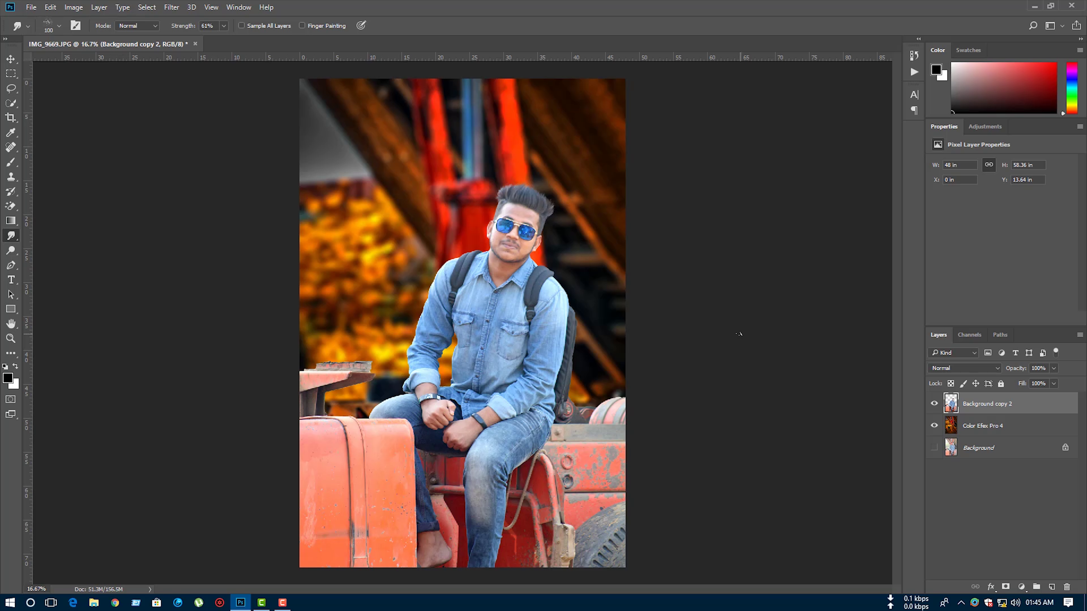
pyautogui.hotkey('ctrl', '+')
pyautogui.hotkey('ctrl', '+')
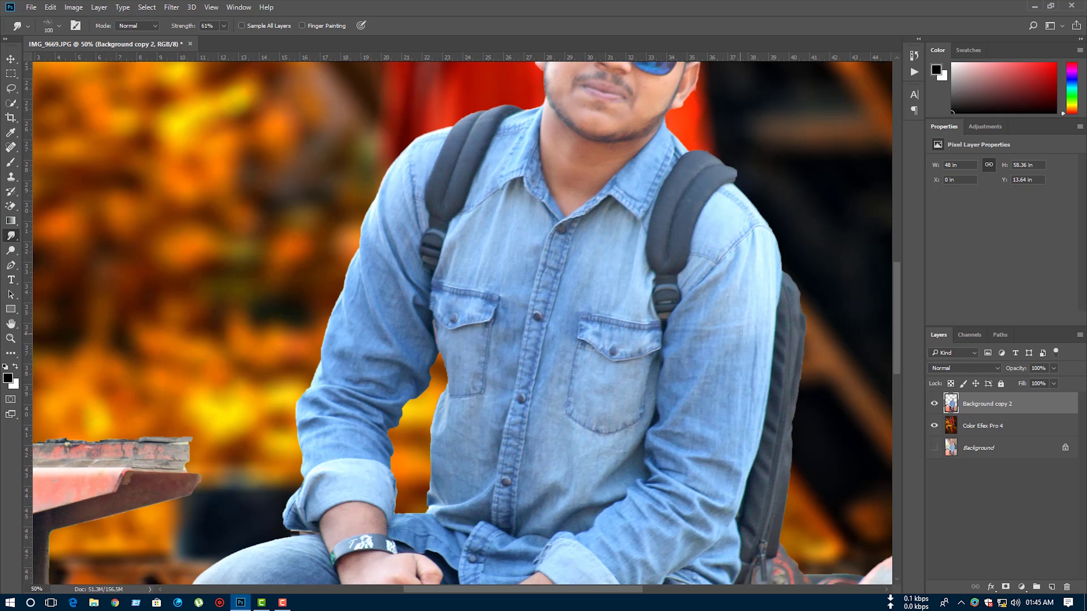
pyautogui.hotkey('ctrl', '-')
pyautogui.hotkey('ctrl', '-')
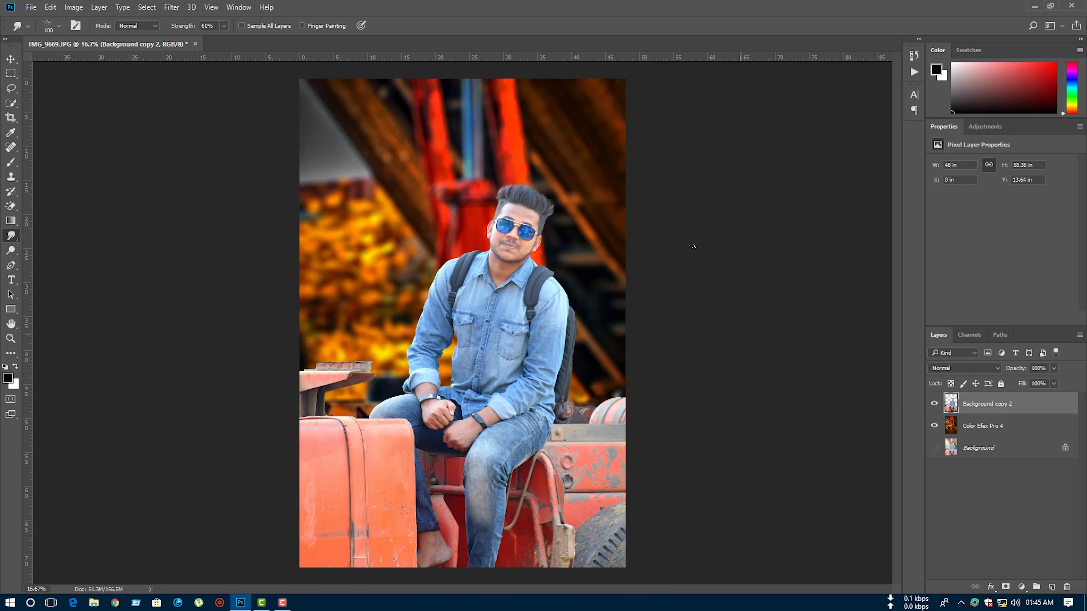
# Step: Open Camera Raw on the cutout and boost Clarity, highlights, shadows and contrast
pyautogui.click(171, 7)
pyautogui.click(194, 71)
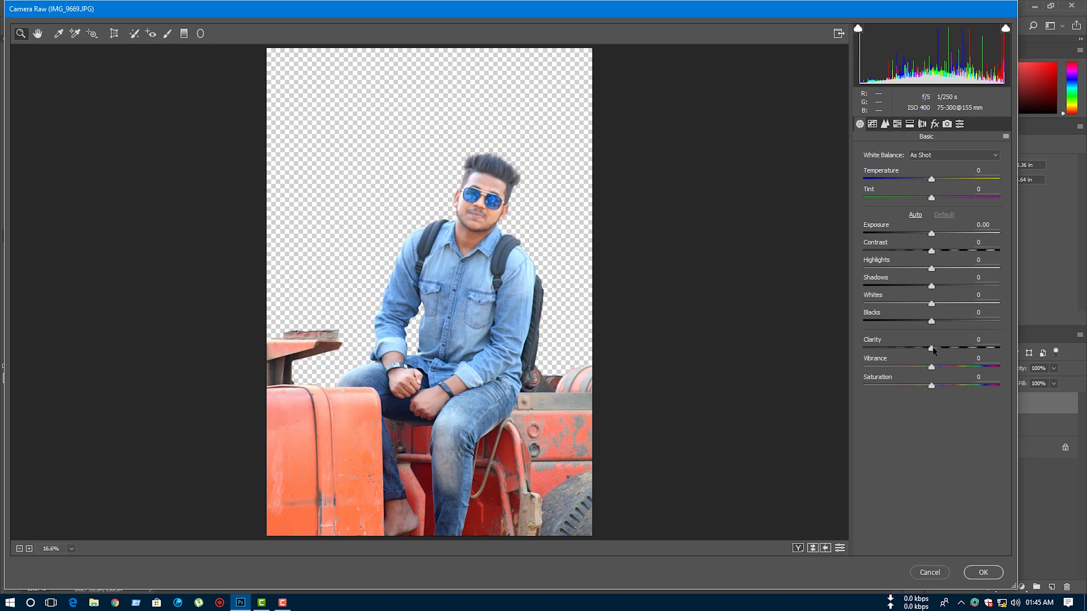
pyautogui.moveTo(932, 348); pyautogui.dragTo(966, 360)
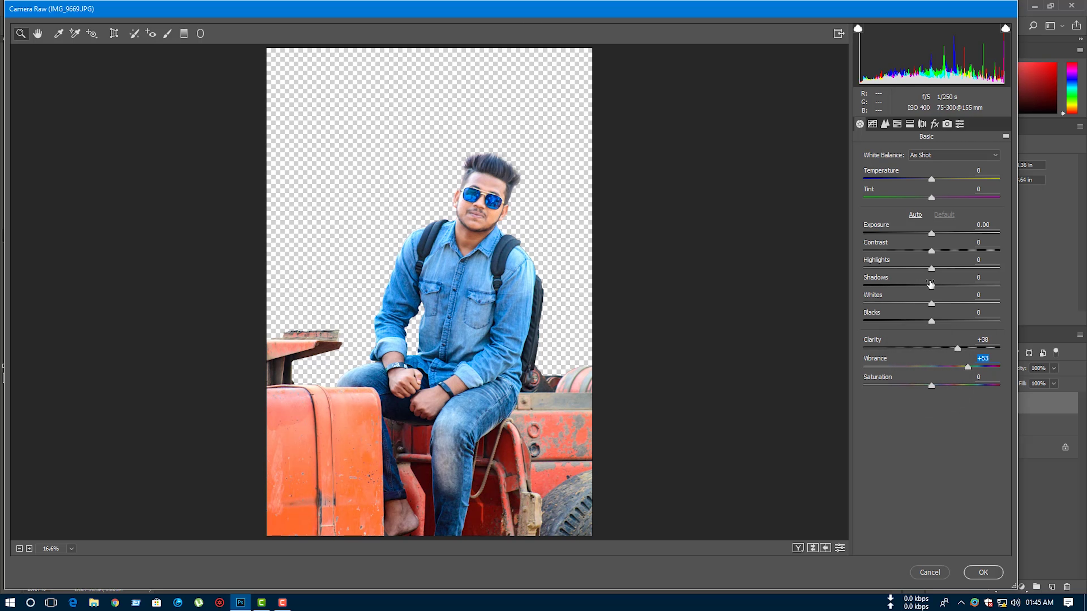
pyautogui.moveTo(931, 286)
pyautogui.mouseDown()
pyautogui.moveTo(909, 285)
pyautogui.moveTo(964, 268)
pyautogui.moveTo(860, 286)
pyautogui.moveTo(914, 279)
pyautogui.mouseUp()
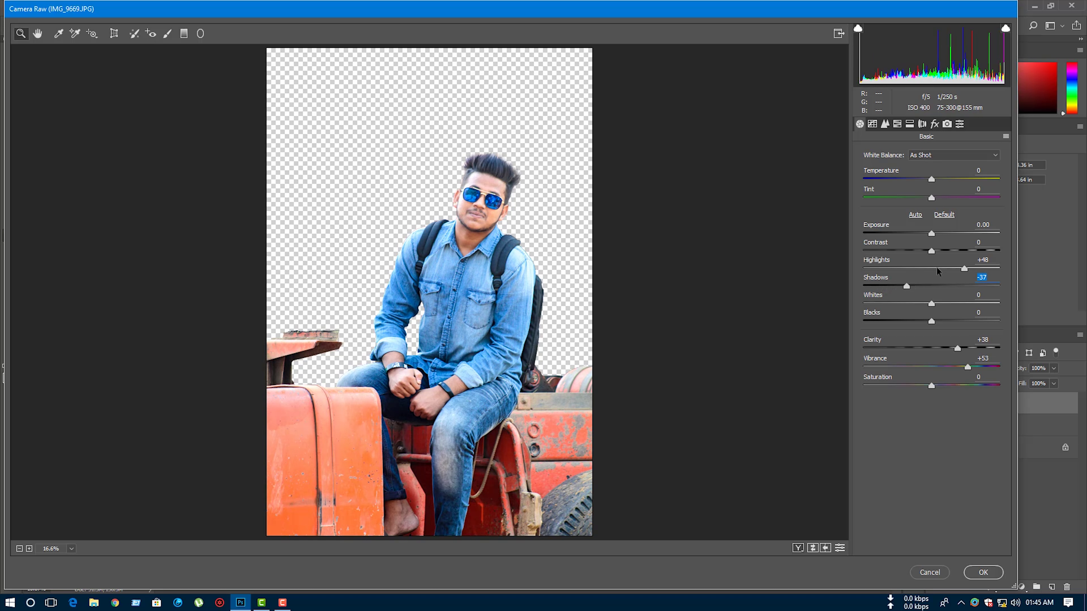
pyautogui.moveTo(932, 250); pyautogui.dragTo(937, 251)
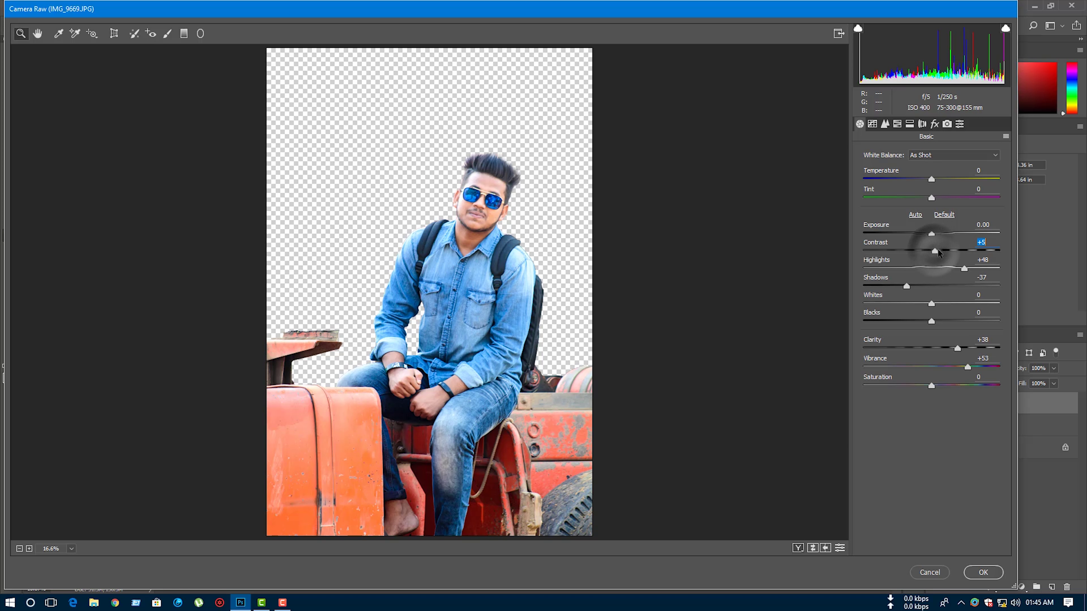
# Step: Add light sharpening (Amount 15) and slight luminance noise reduction
pyautogui.click(885, 123)
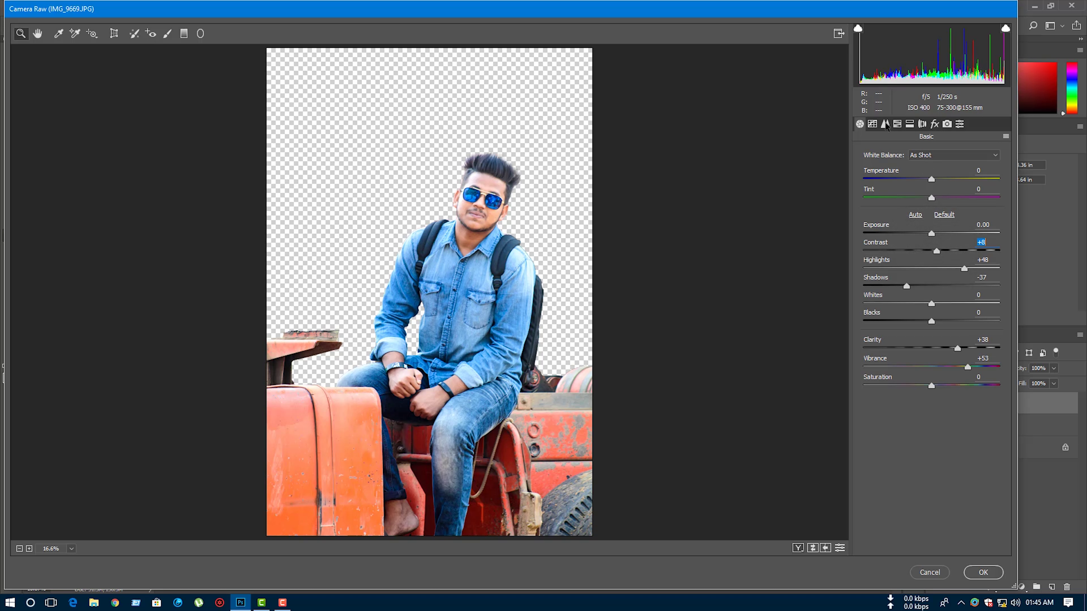
pyautogui.click(879, 262)
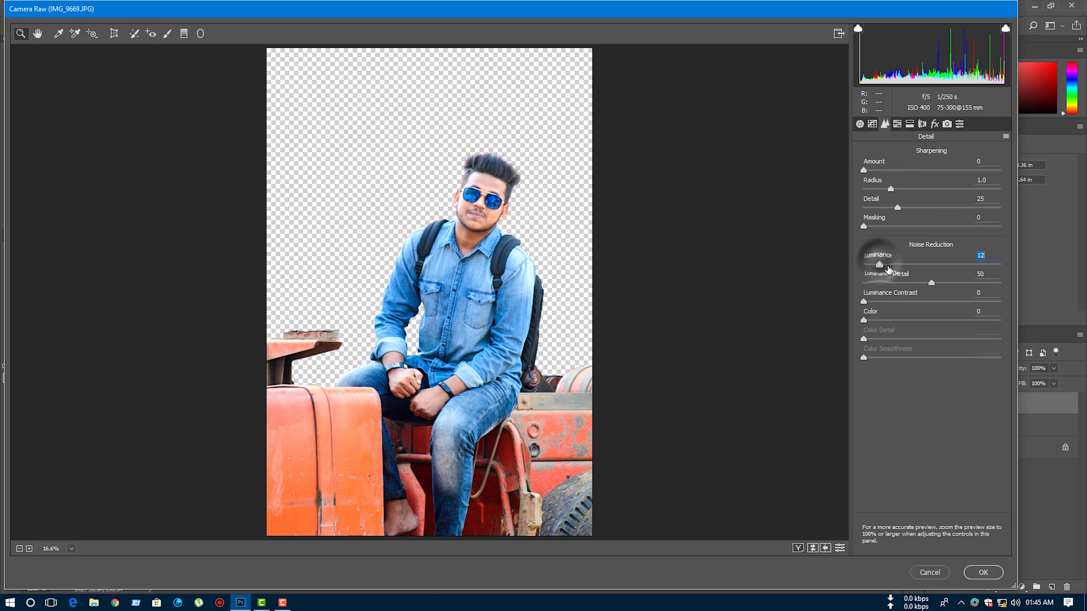
pyautogui.click(878, 170)
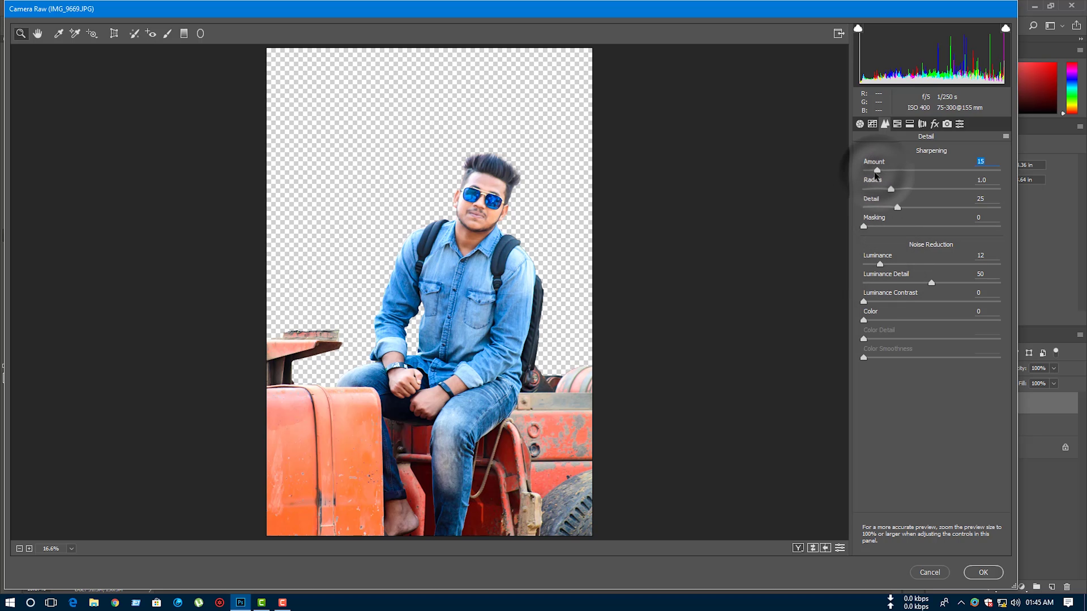
pyautogui.click(897, 124)
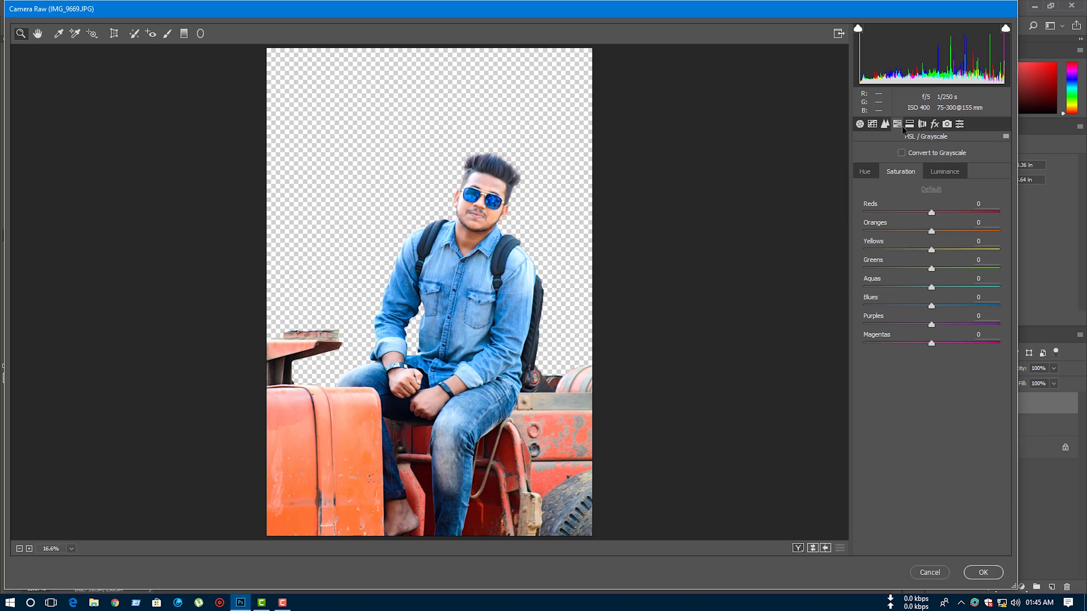
pyautogui.click(860, 124)
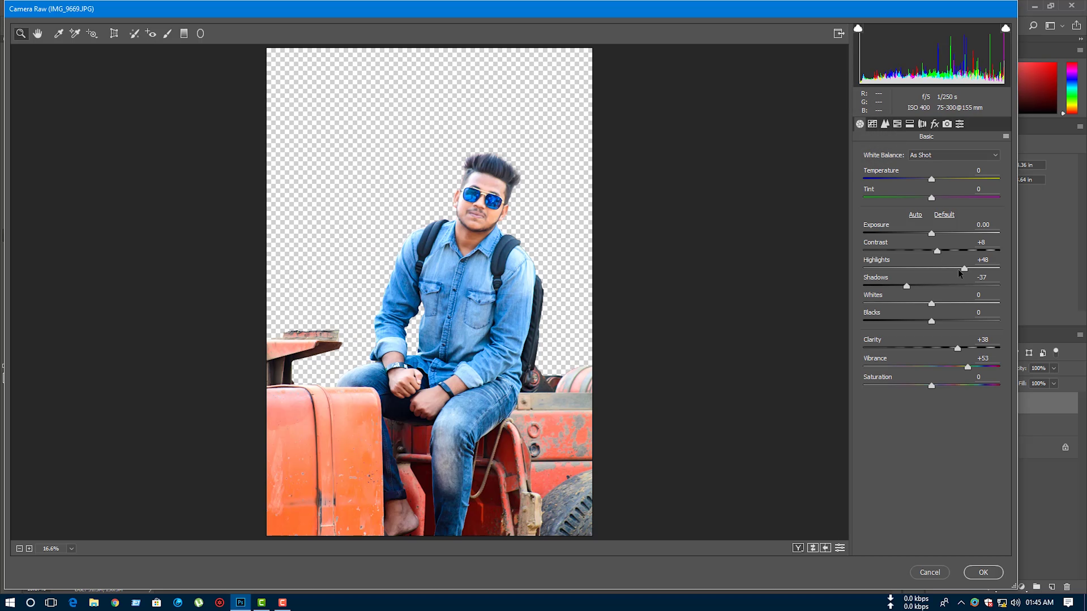
# Step: Set Highlights to +38 and raise Blues saturation to +37
pyautogui.moveTo(961, 269); pyautogui.dragTo(954, 270)
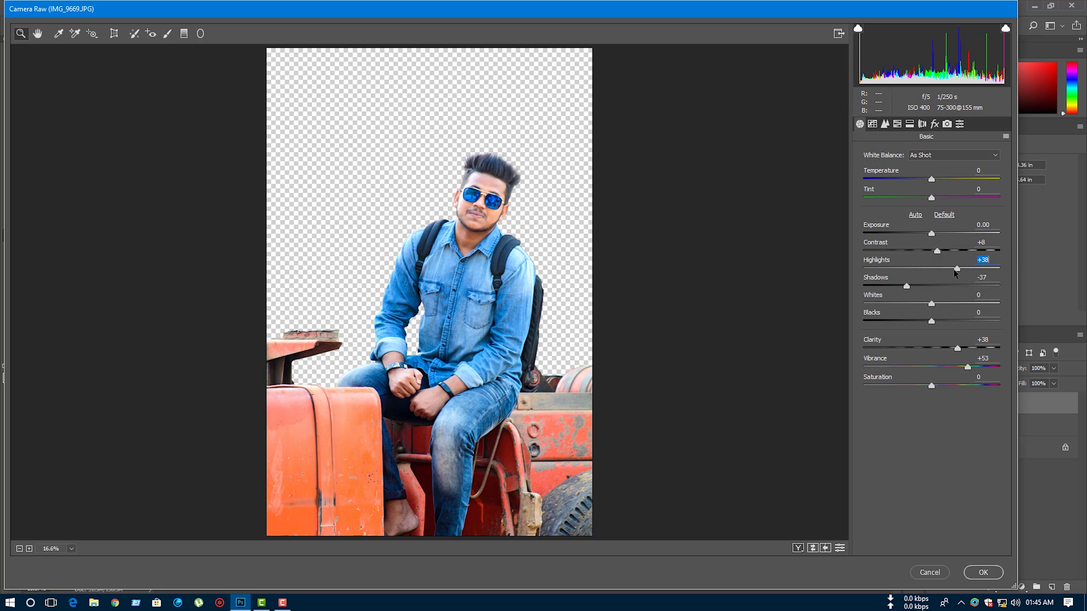
pyautogui.click(935, 124)
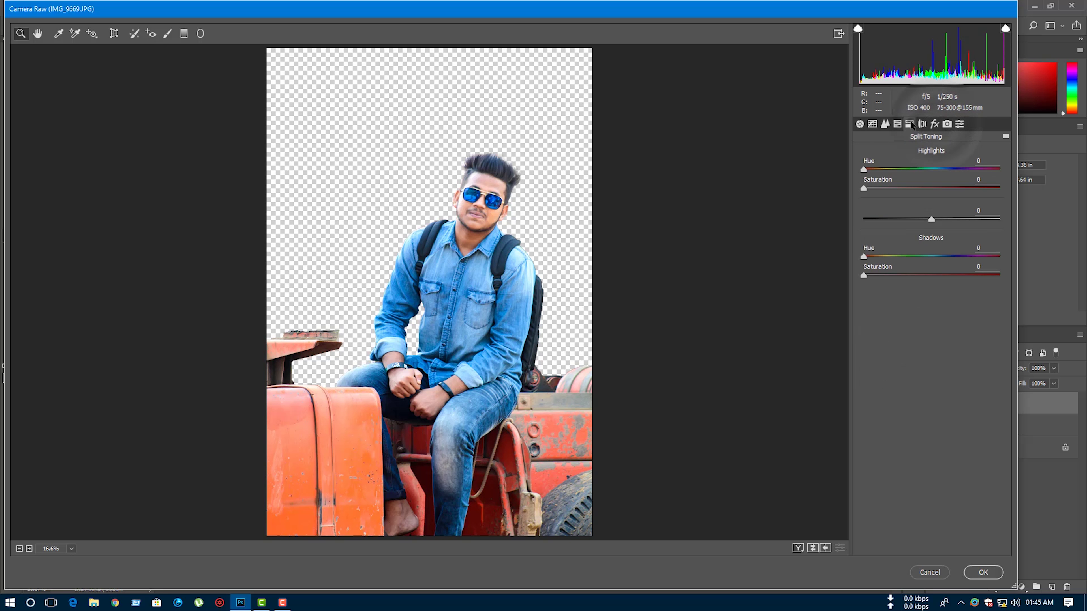
pyautogui.click(897, 124)
pyautogui.moveTo(931, 306); pyautogui.dragTo(957, 305)
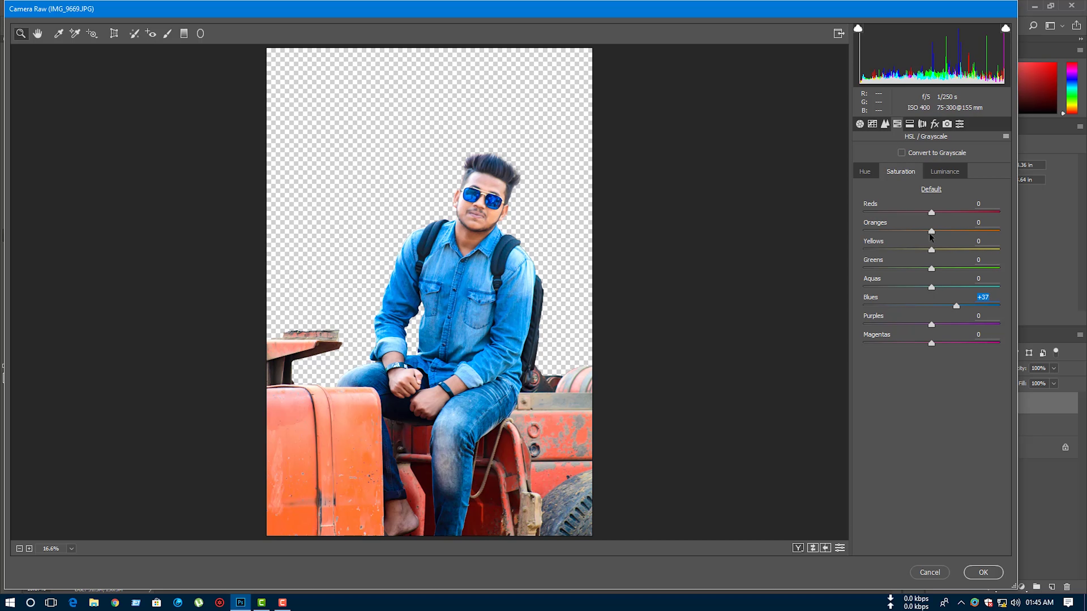
# Step: Brighten the Oranges slightly, reset Reds saturation to zero, and apply the Camera Raw filter
pyautogui.click(945, 172)
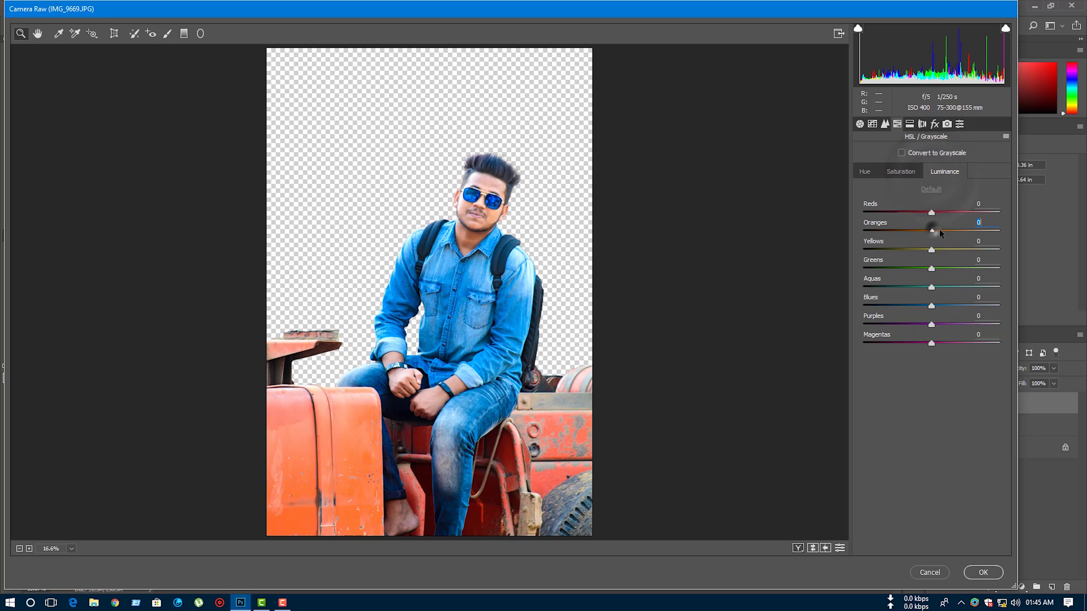
pyautogui.moveTo(931, 232)
pyautogui.mouseDown()
pyautogui.moveTo(1015, 231)
pyautogui.moveTo(941, 227)
pyautogui.moveTo(861, 202)
pyautogui.mouseUp()
pyautogui.click(890, 172)
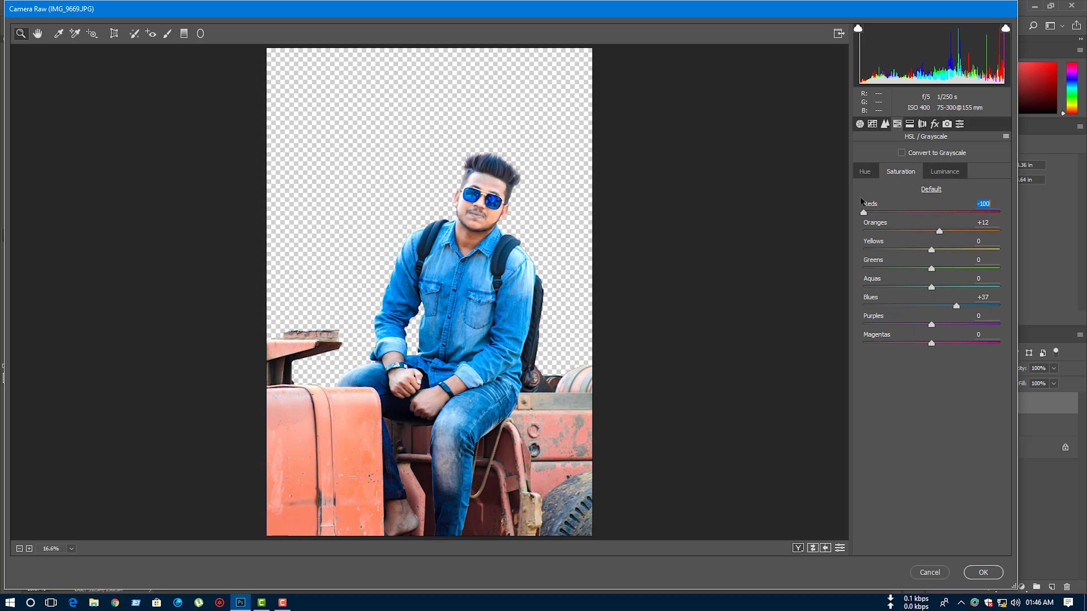
pyautogui.doubleClick(864, 213)
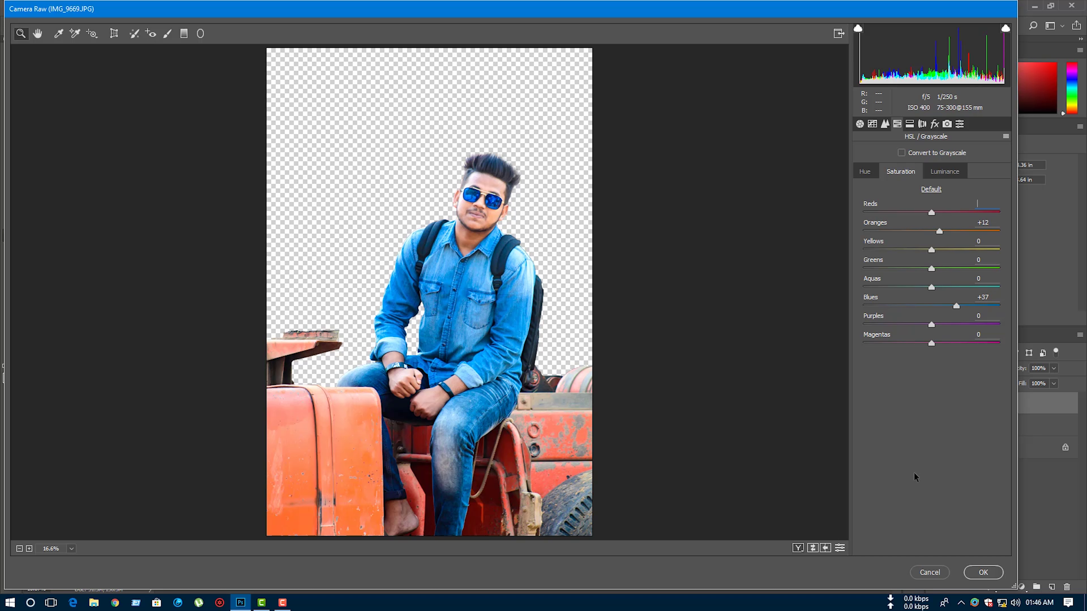
pyautogui.click(979, 571)
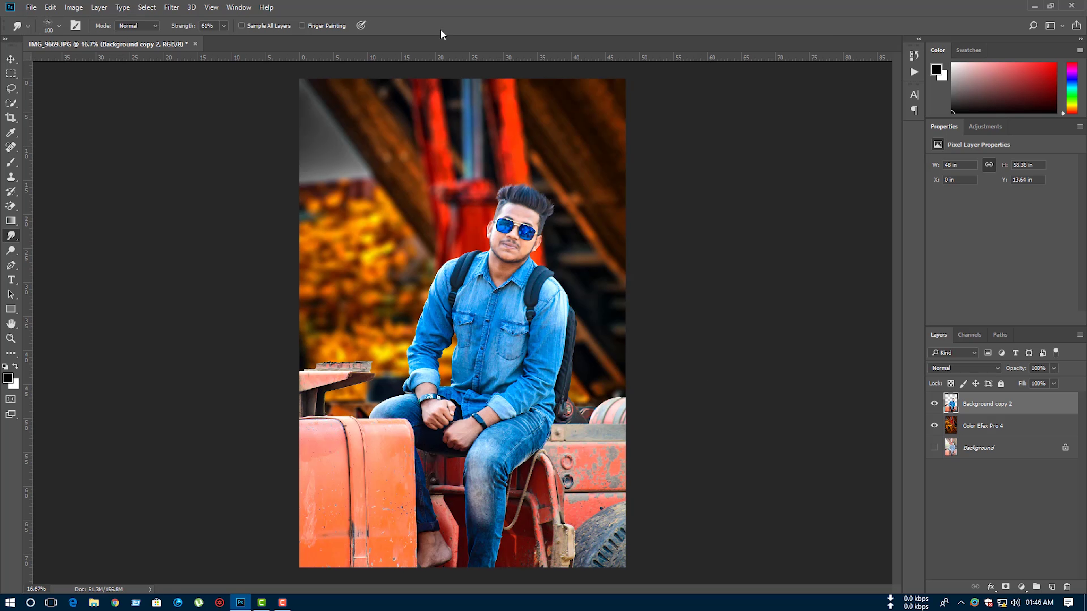
# Step: Launch Color Efex Pro 4 and exclude the forehead and neck with negative control points
pyautogui.click(171, 7)
pyautogui.moveTo(194, 256)
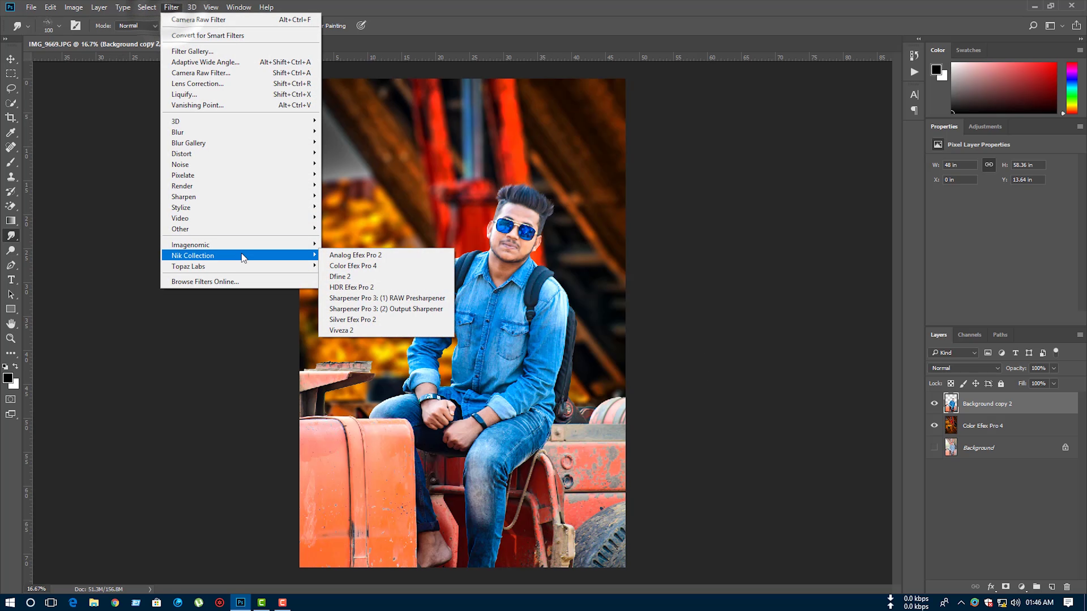
pyautogui.click(354, 266)
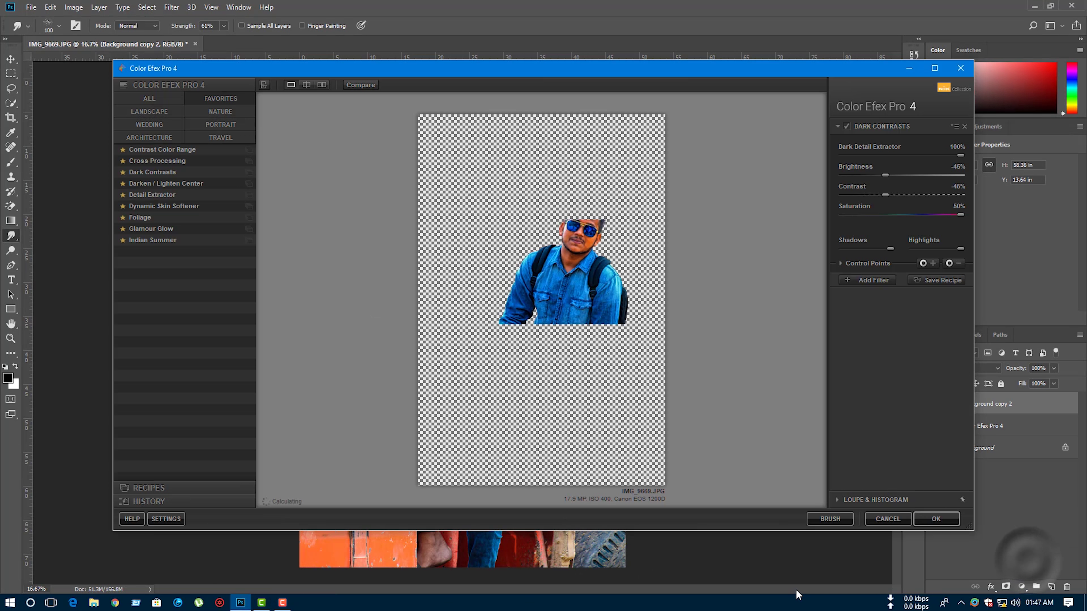
pyautogui.click(949, 263)
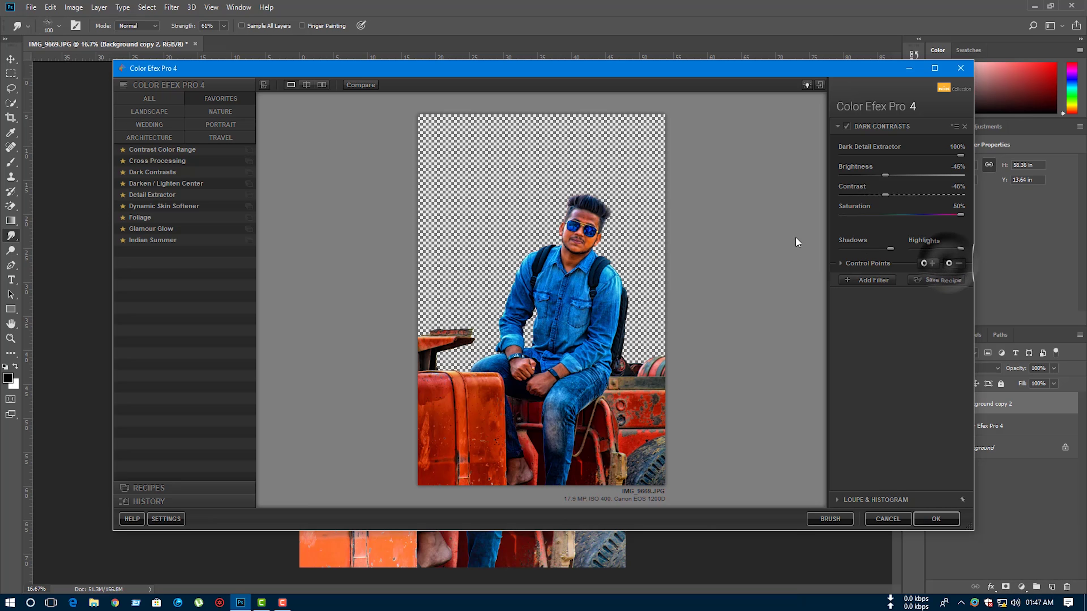
pyautogui.click(584, 217)
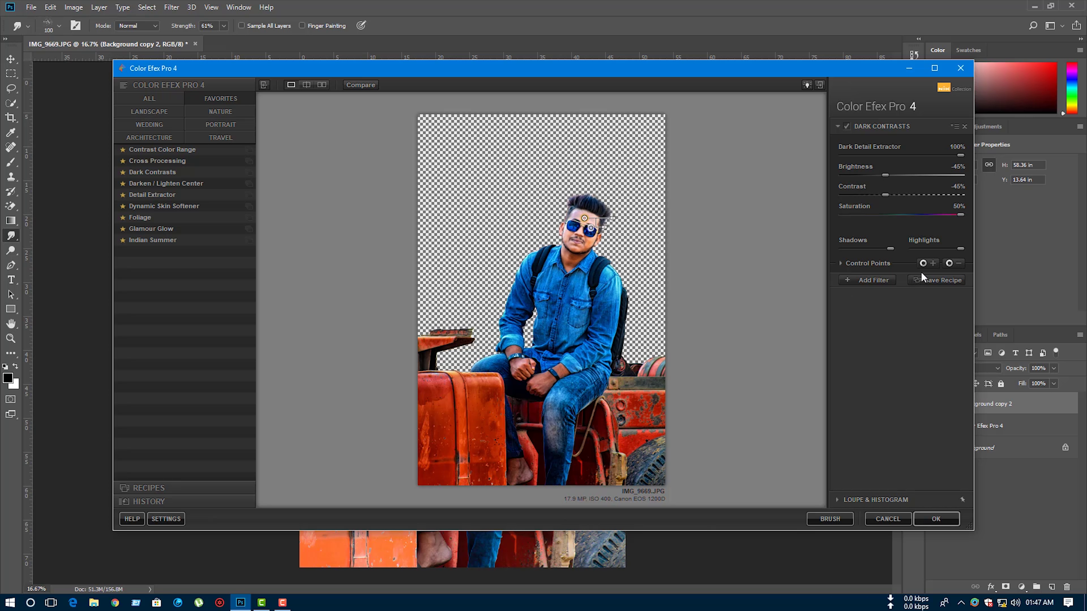
pyautogui.click(950, 263)
pyautogui.click(572, 258)
# Step: Add negative control points excluding the hands and feet from the Dark Contrasts effect
pyautogui.click(950, 263)
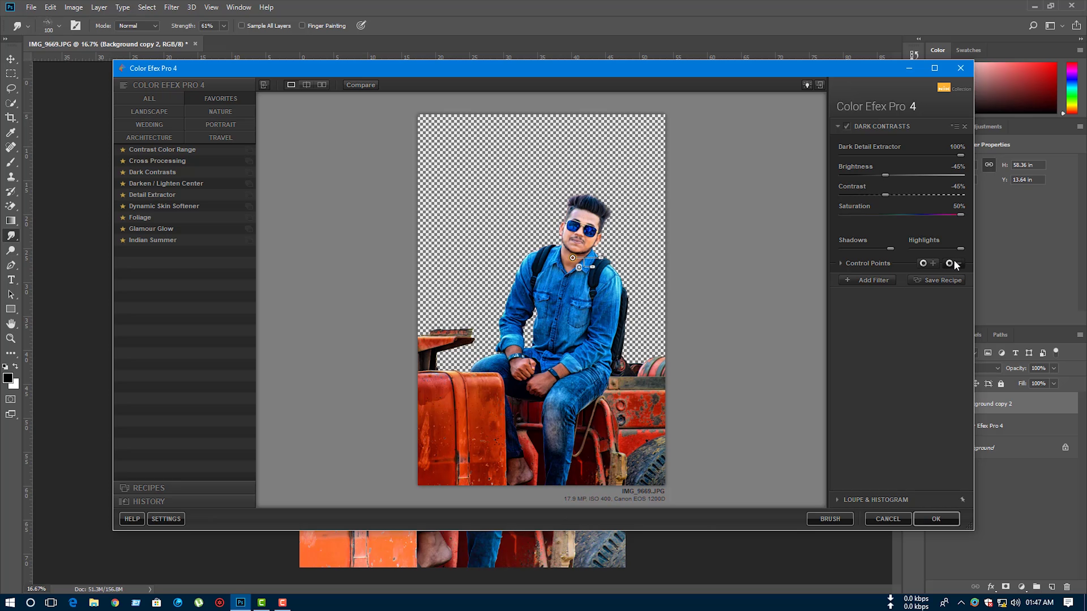
pyautogui.click(517, 380)
pyautogui.click(546, 382)
pyautogui.click(949, 263)
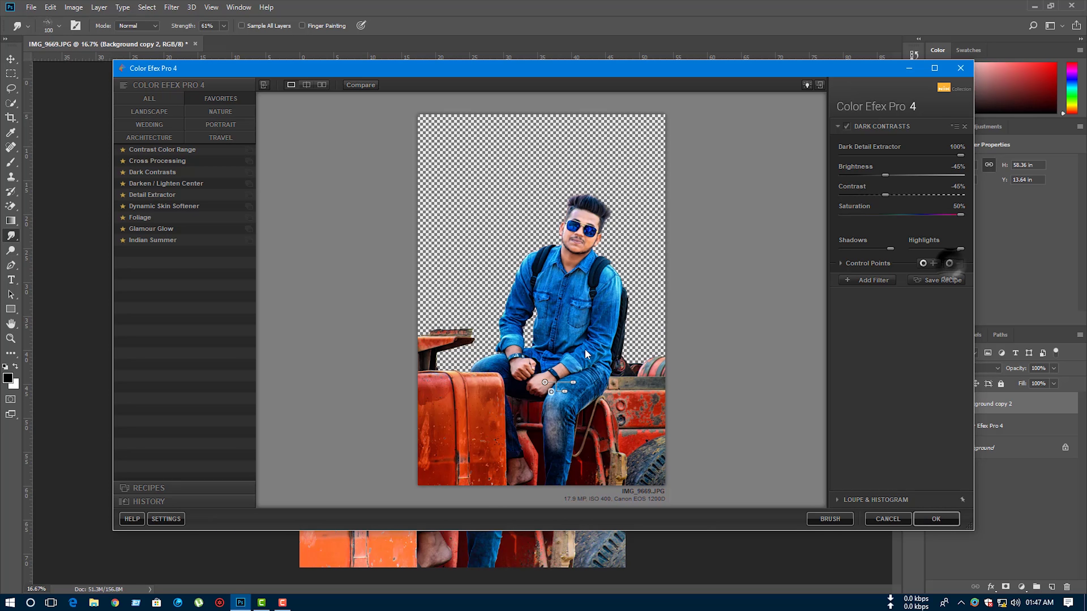
pyautogui.click(522, 376)
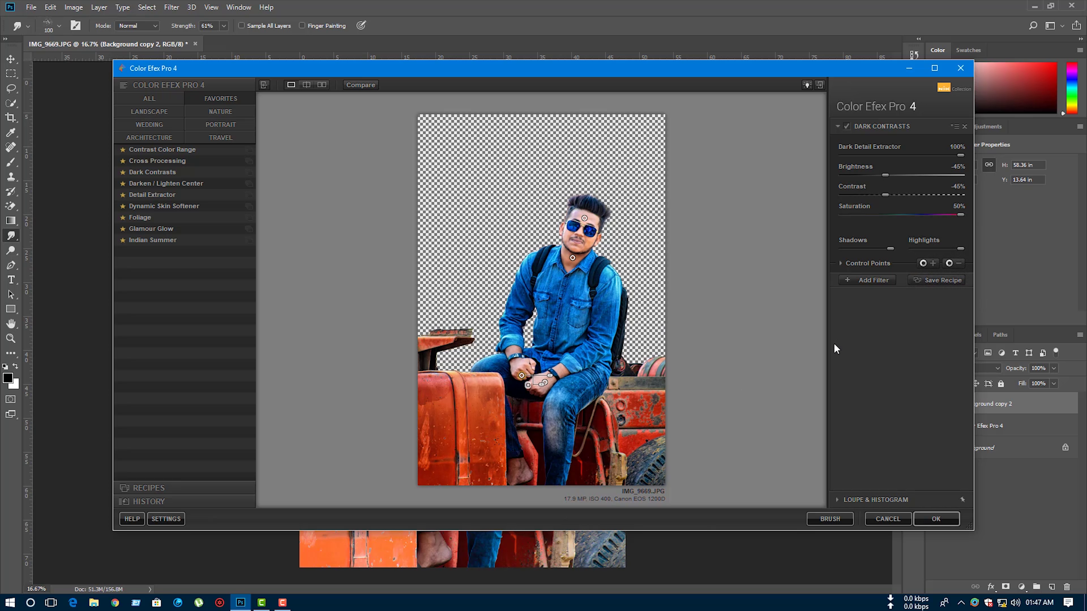
pyautogui.click(950, 263)
pyautogui.click(516, 477)
# Step: Add Contrast Color Range at 5% contrast and Detail Extractor at 19%
pyautogui.click(870, 281)
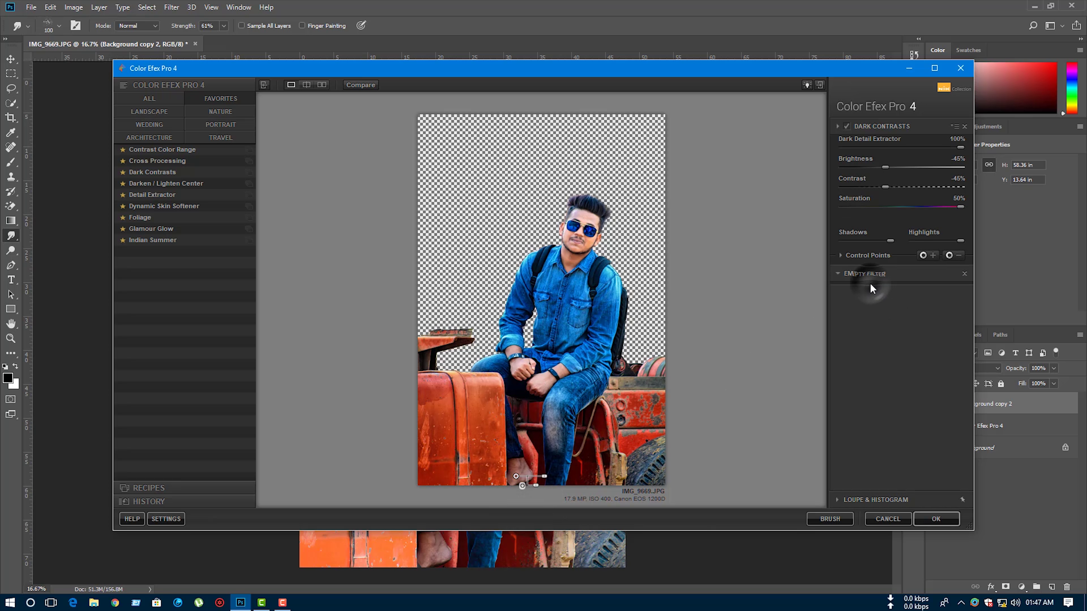
pyautogui.click(169, 150)
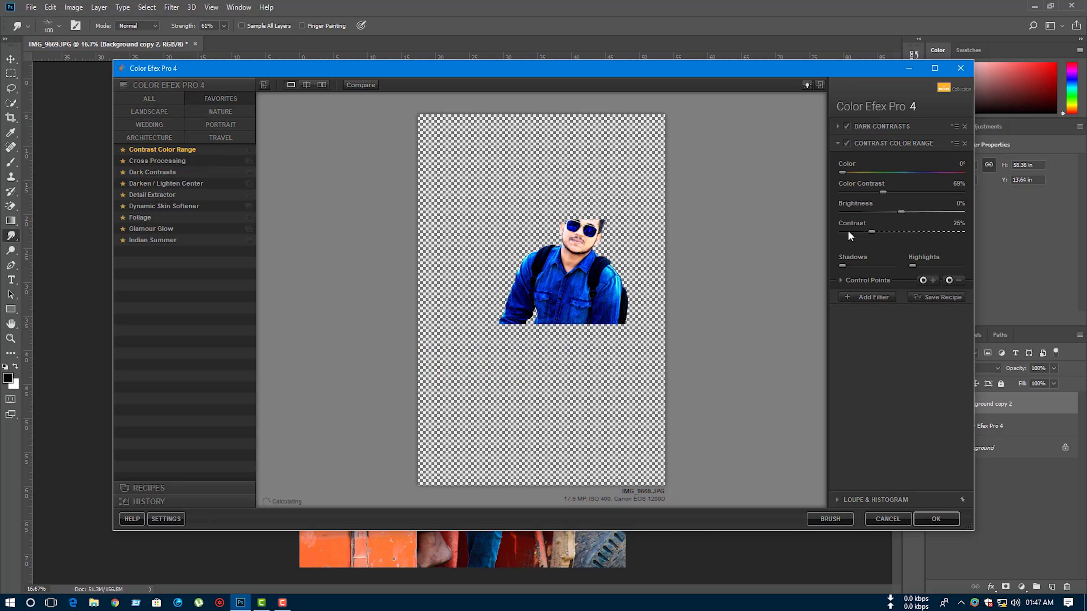
pyautogui.click(849, 231)
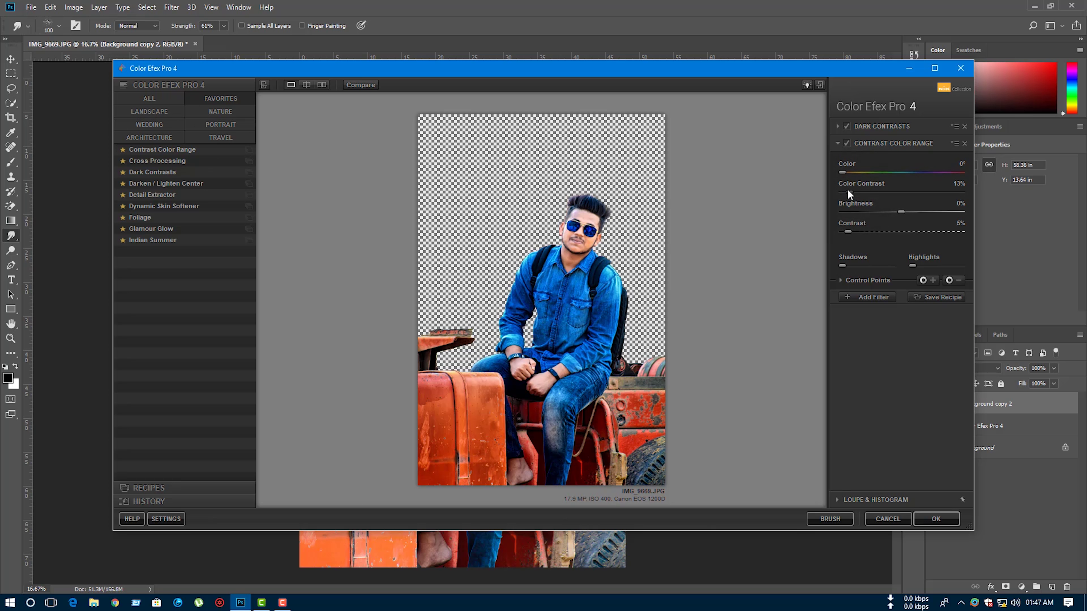
pyautogui.click(862, 296)
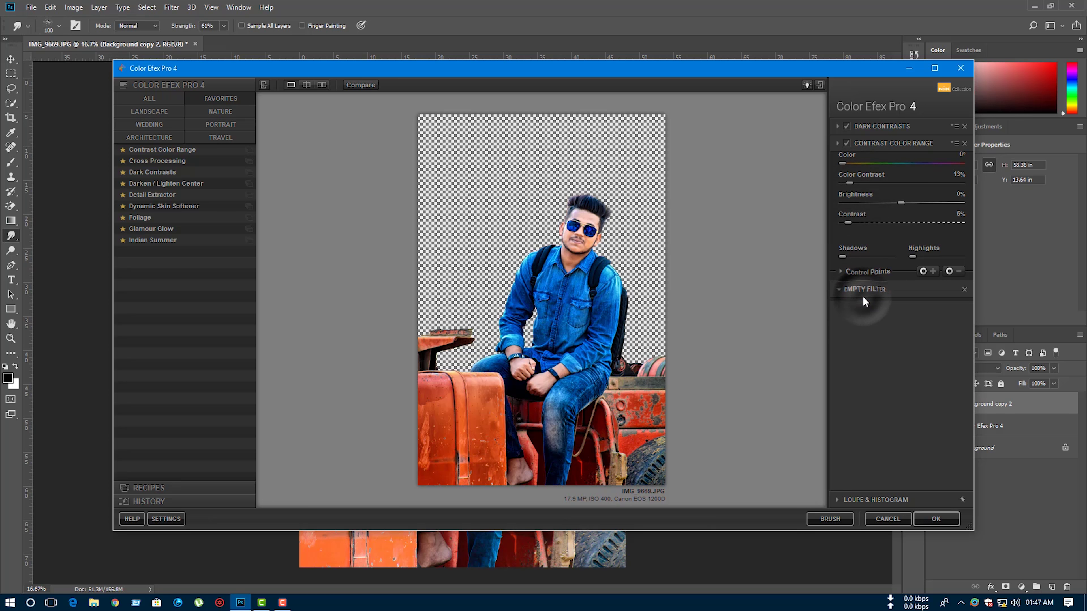
pyautogui.click(158, 195)
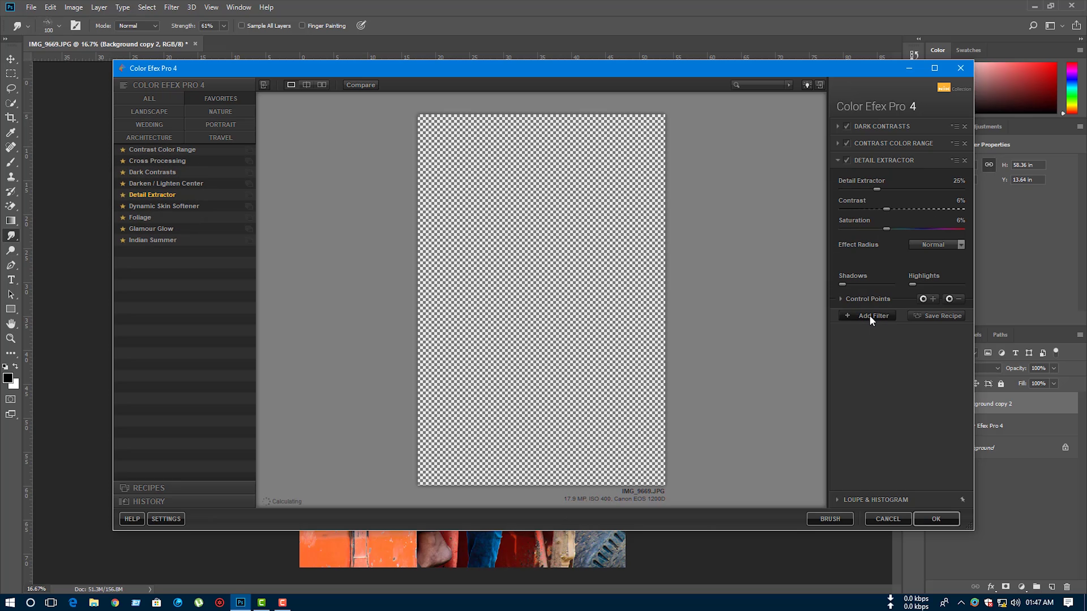
pyautogui.moveTo(877, 188); pyautogui.dragTo(869, 189)
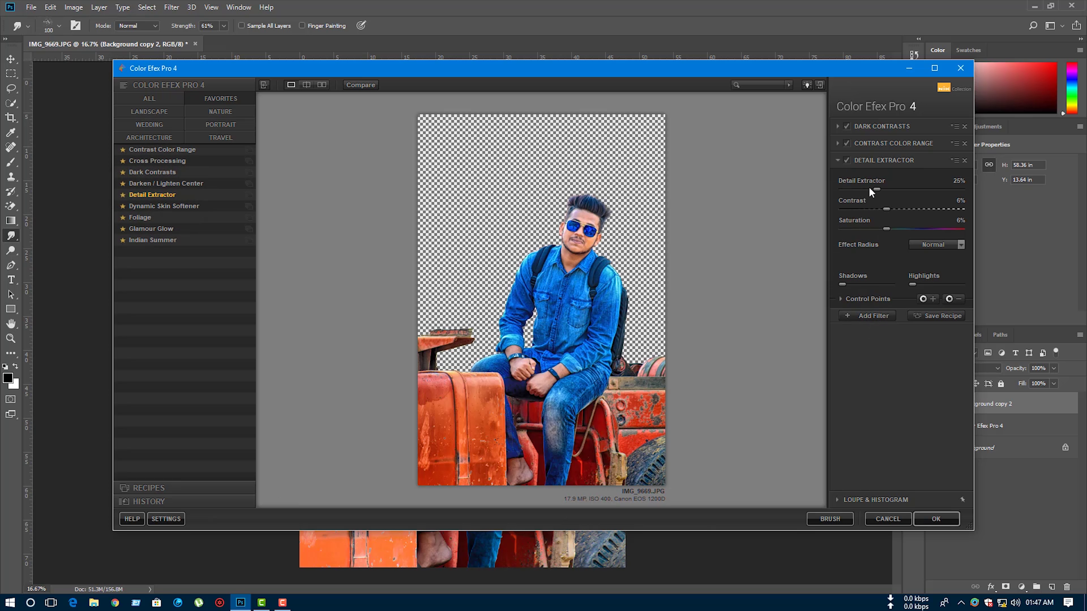
# Step: Add Dynamic Skin Softener, compare it on and off, and apply the filter stack
pyautogui.click(872, 315)
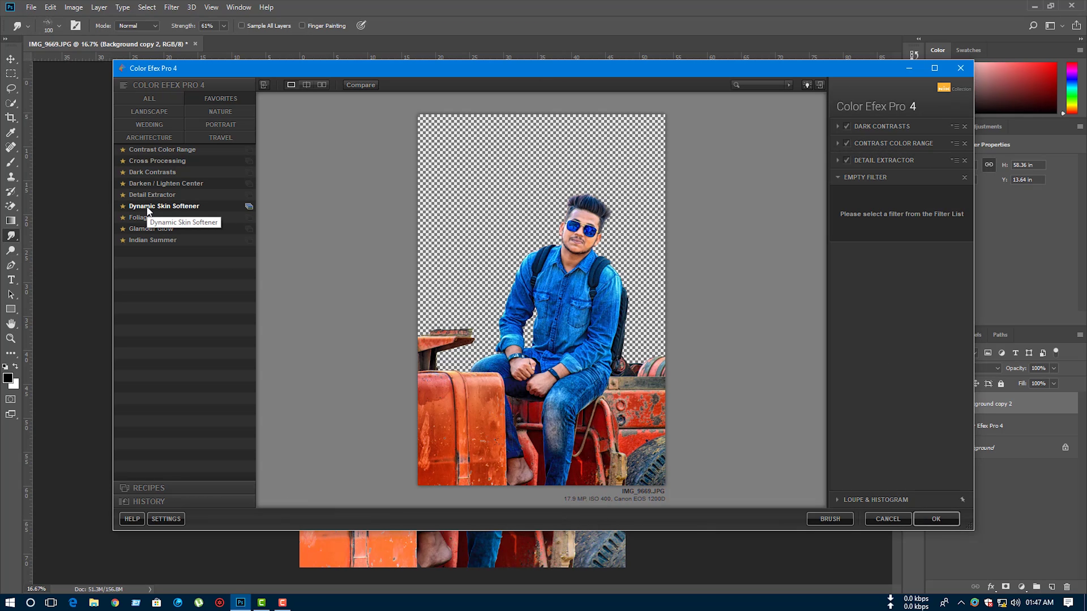
pyautogui.click(164, 206)
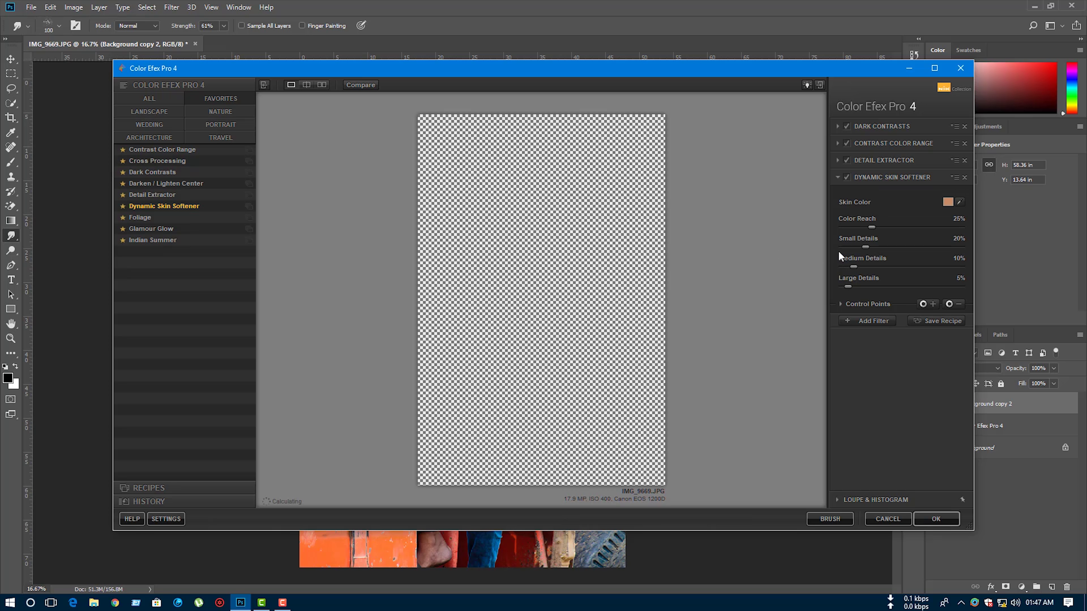
pyautogui.click(846, 177)
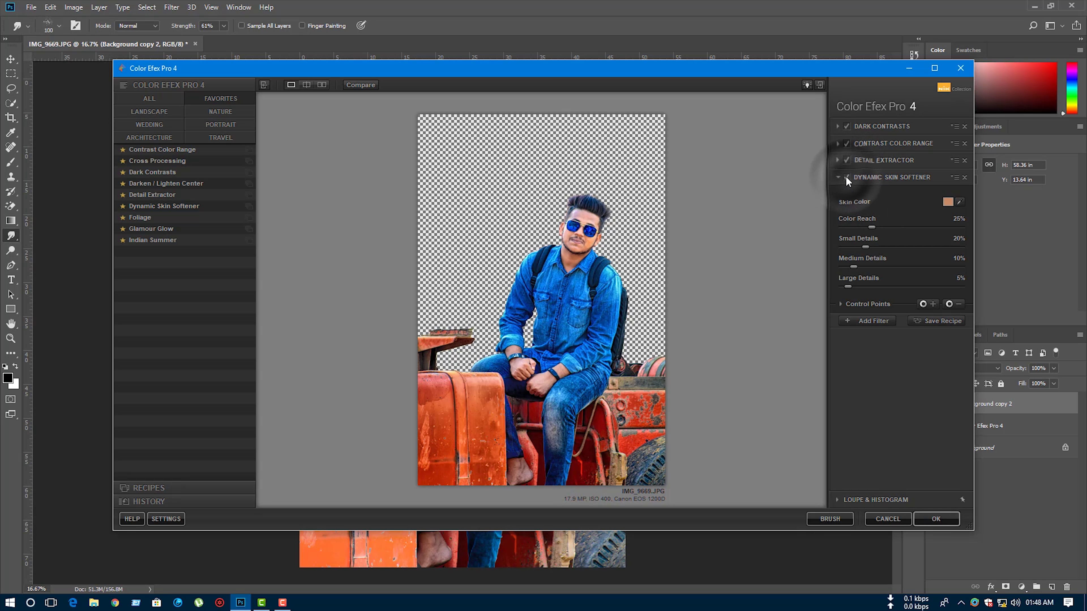
pyautogui.click(931, 520)
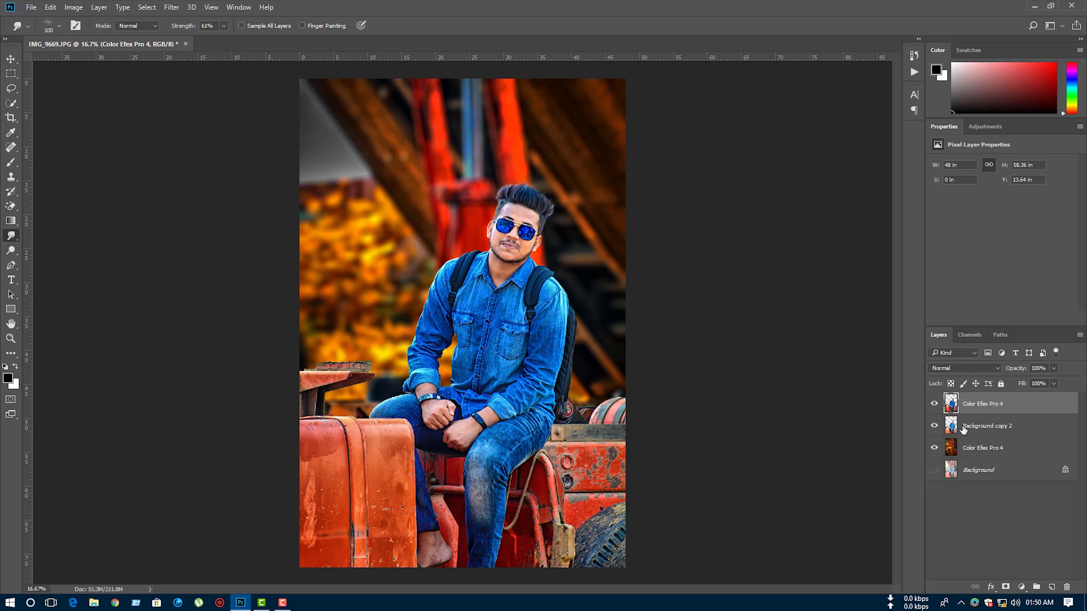
# Step: Merge Background copy 2 and the top Color Efex Pro 4 layer down, then duplicate the result
pyautogui.click(939, 426)
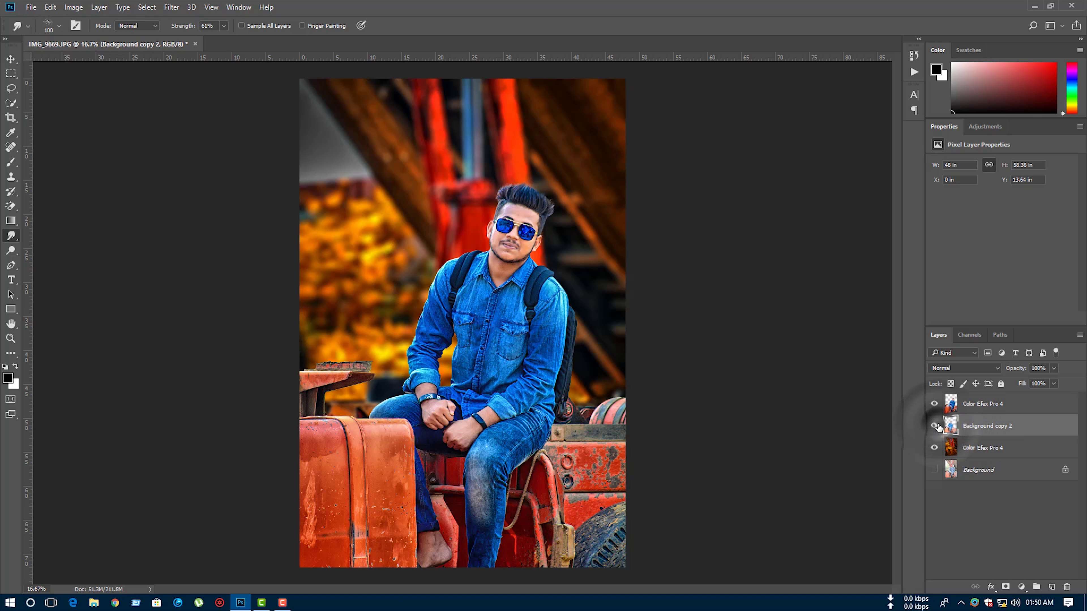
pyautogui.hotkey('ctrl', 'e')
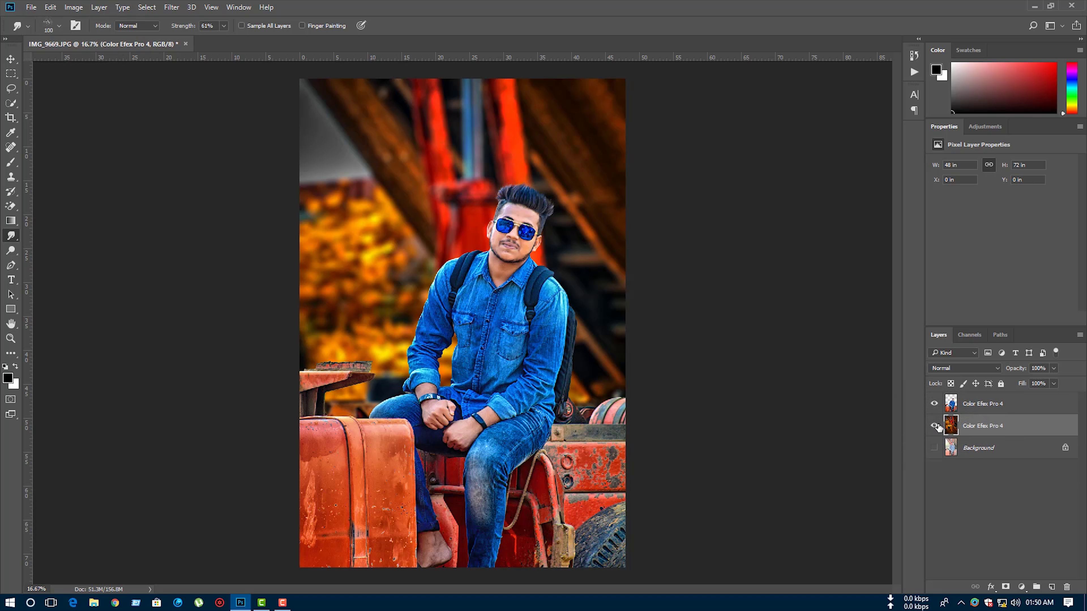
pyautogui.click(983, 407)
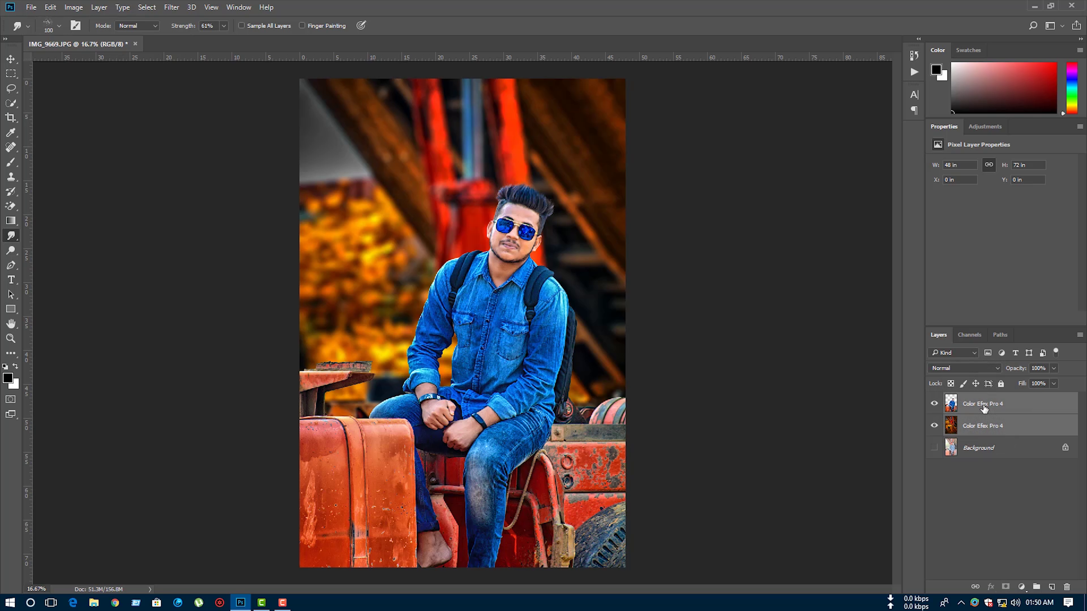
pyautogui.hotkey('ctrl', 'e')
pyautogui.click(934, 426)
pyautogui.click(935, 404)
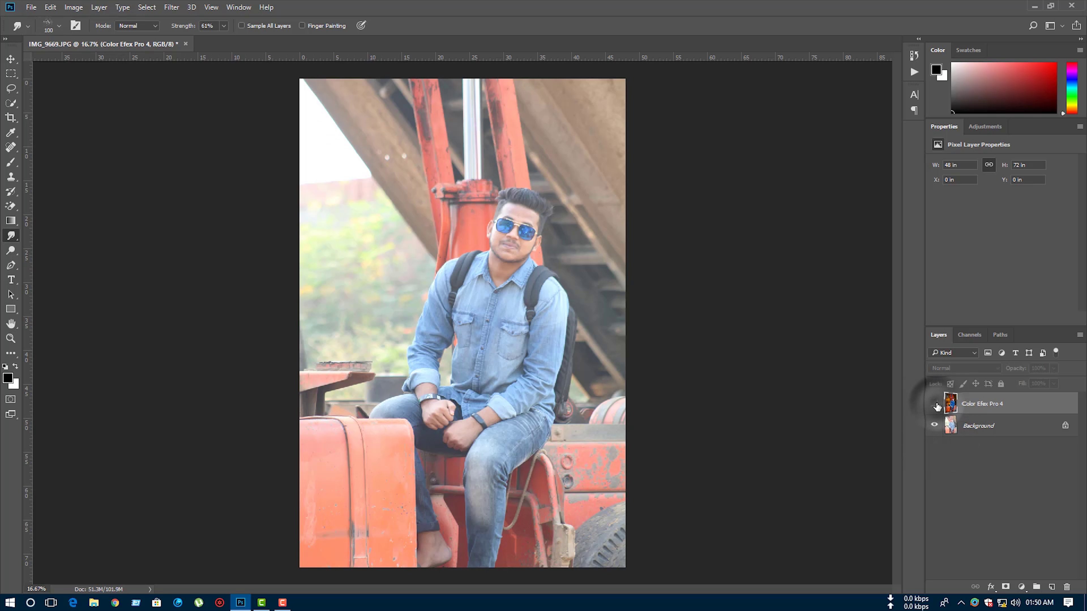
pyautogui.click(936, 405)
pyautogui.click(935, 405)
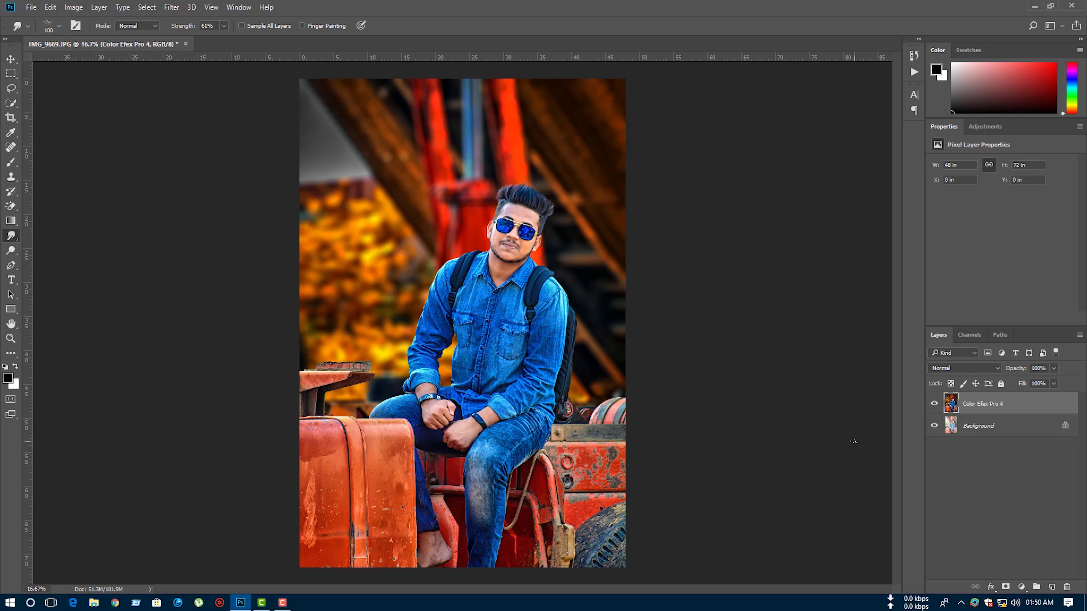
pyautogui.hotkey('ctrl', 'j')
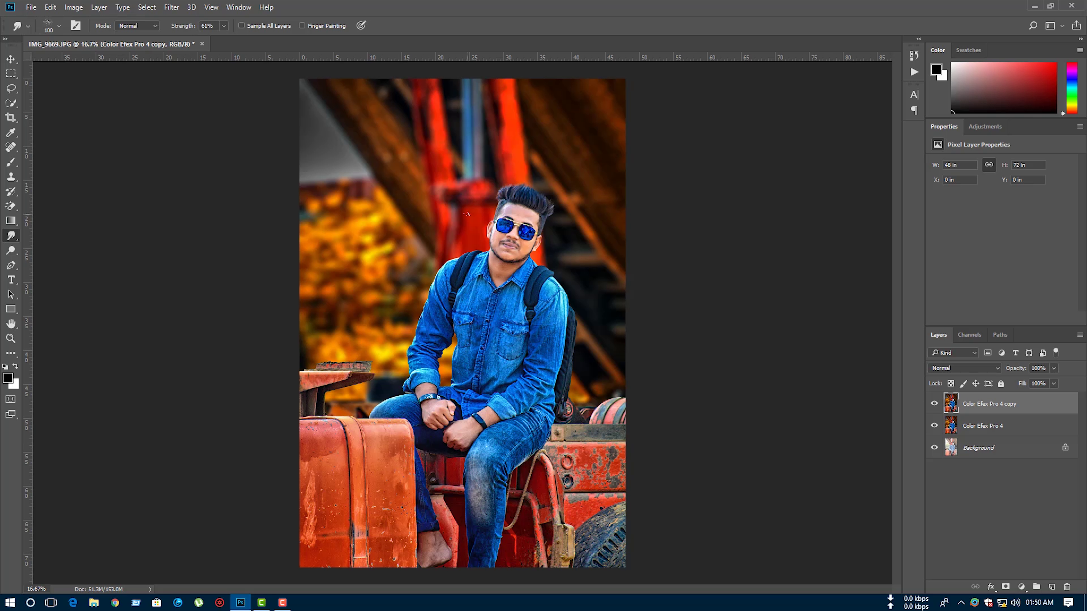
# Step: Zoom in to inspect the man's face and hair, then zoom back out
pyautogui.hotkey('ctrl', '+')
pyautogui.hotkey('ctrl', '+')
pyautogui.hotkey('ctrl', '+')
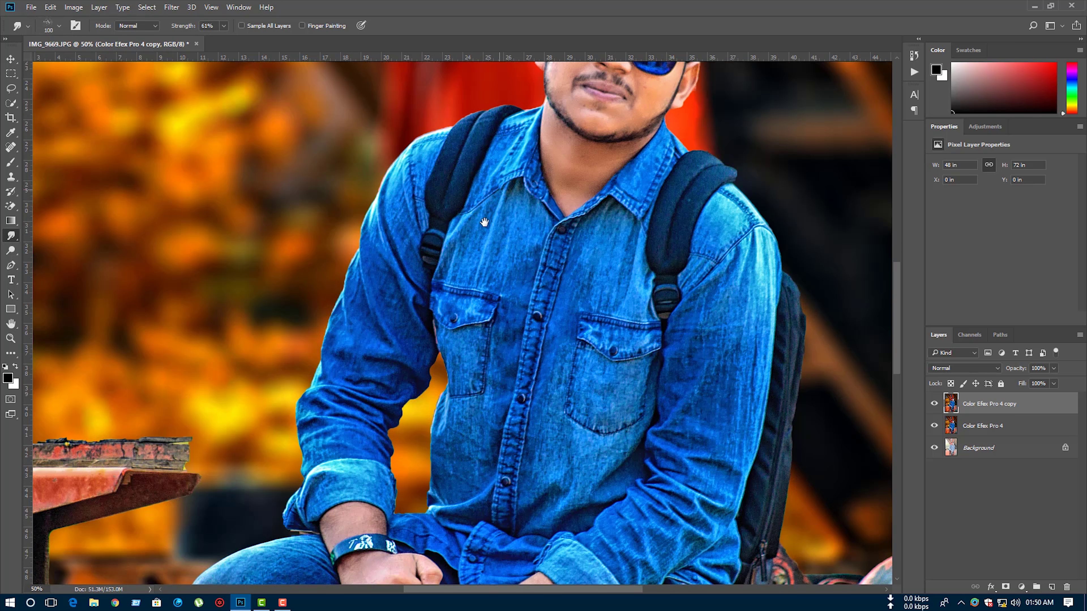
pyautogui.moveTo(484, 222); pyautogui.dragTo(414, 410)
pyautogui.hotkey('ctrl', '-')
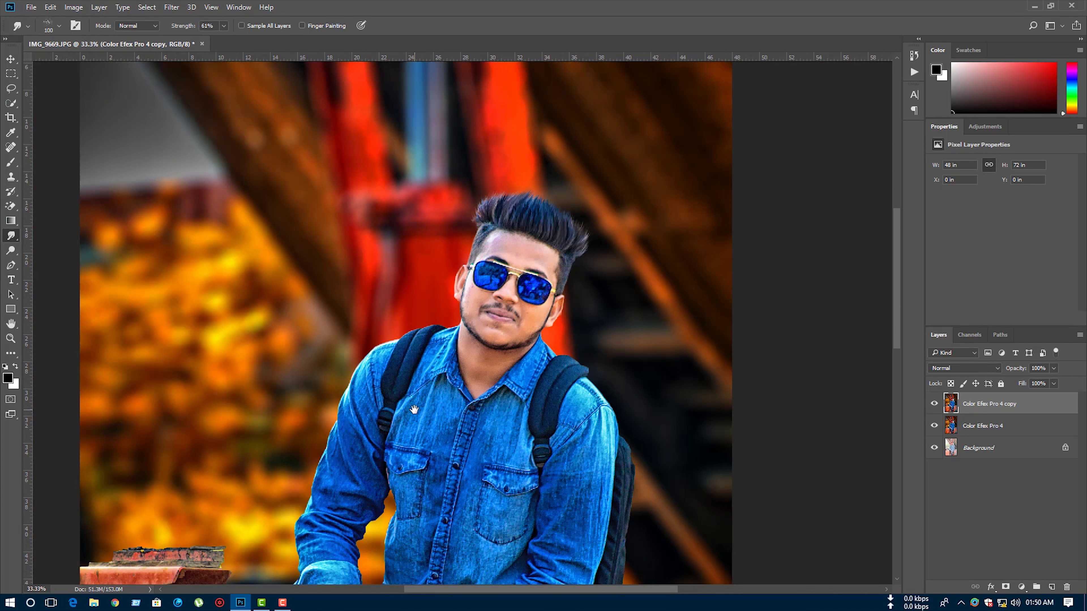
pyautogui.hotkey('ctrl', '-')
pyautogui.click(171, 7)
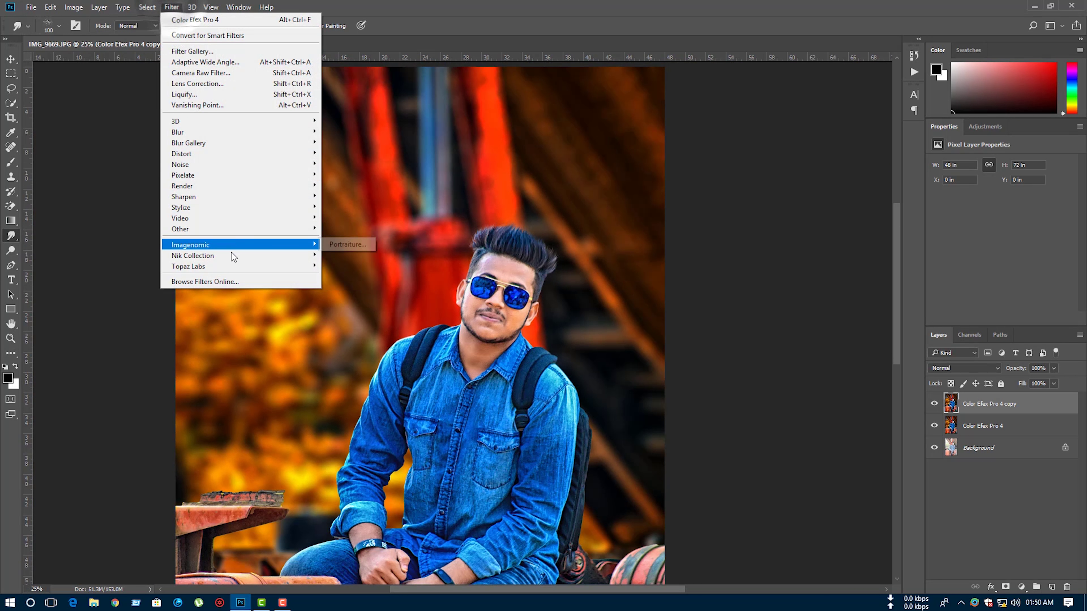
# Step: Launch Viveza 2 and brighten the man's chest and face with control points
pyautogui.click(379, 333)
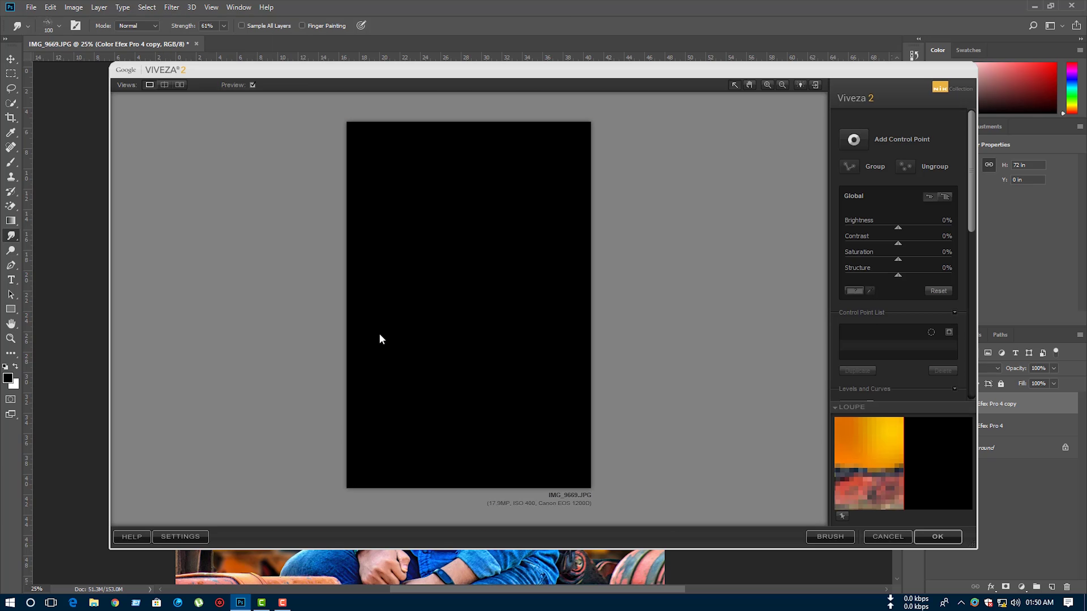
pyautogui.click(853, 139)
pyautogui.click(498, 268)
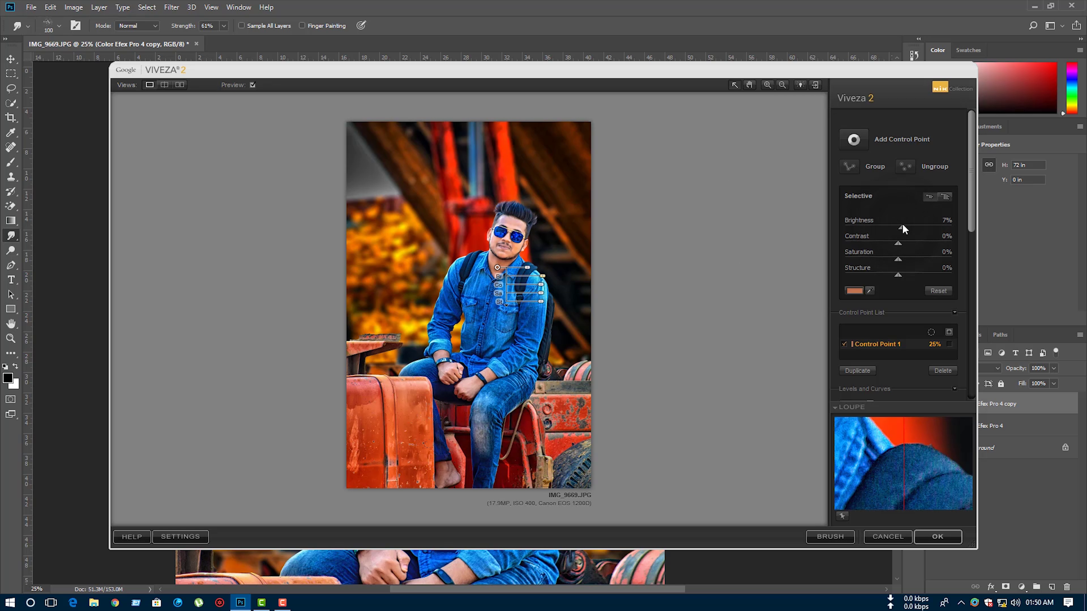
pyautogui.moveTo(899, 227); pyautogui.dragTo(905, 227)
pyautogui.click(854, 140)
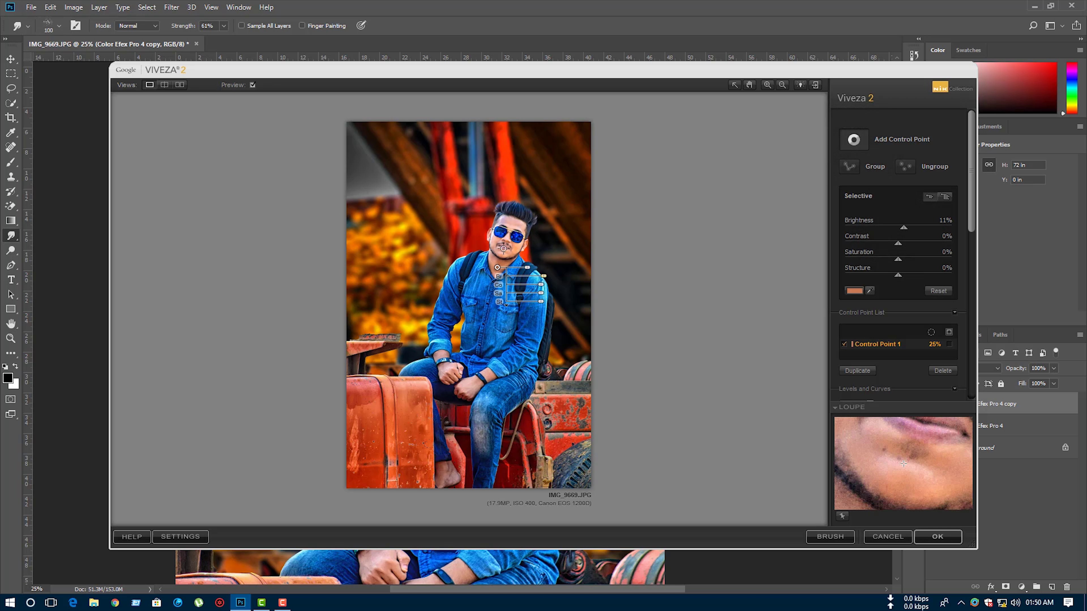
pyautogui.click(511, 223)
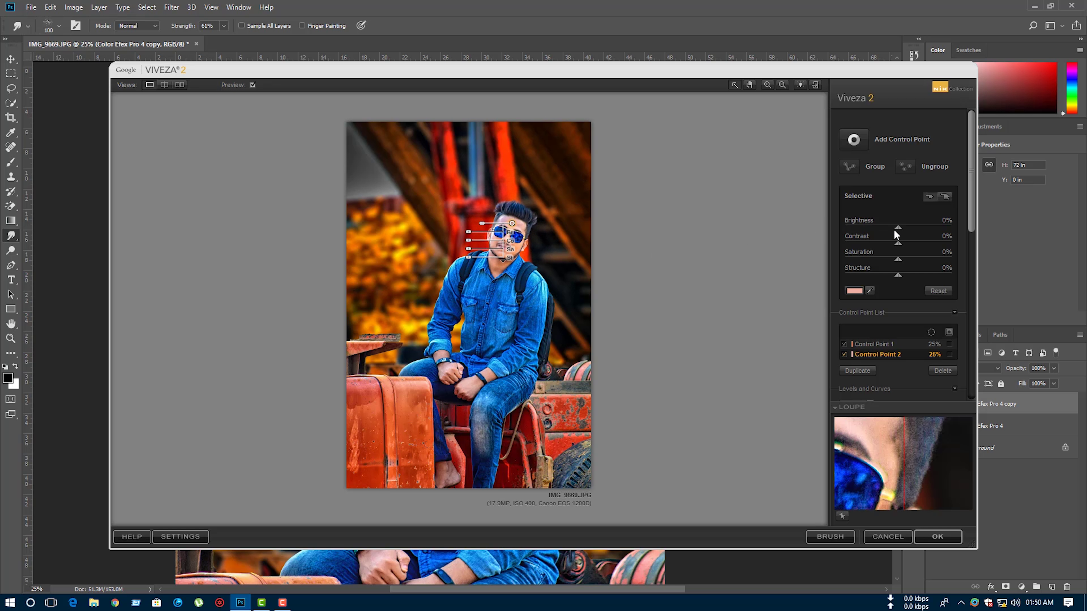
pyautogui.moveTo(899, 226); pyautogui.dragTo(905, 226)
# Step: Add brightening control points on the red tractor near the foot and the jeans at the knee
pyautogui.click(853, 140)
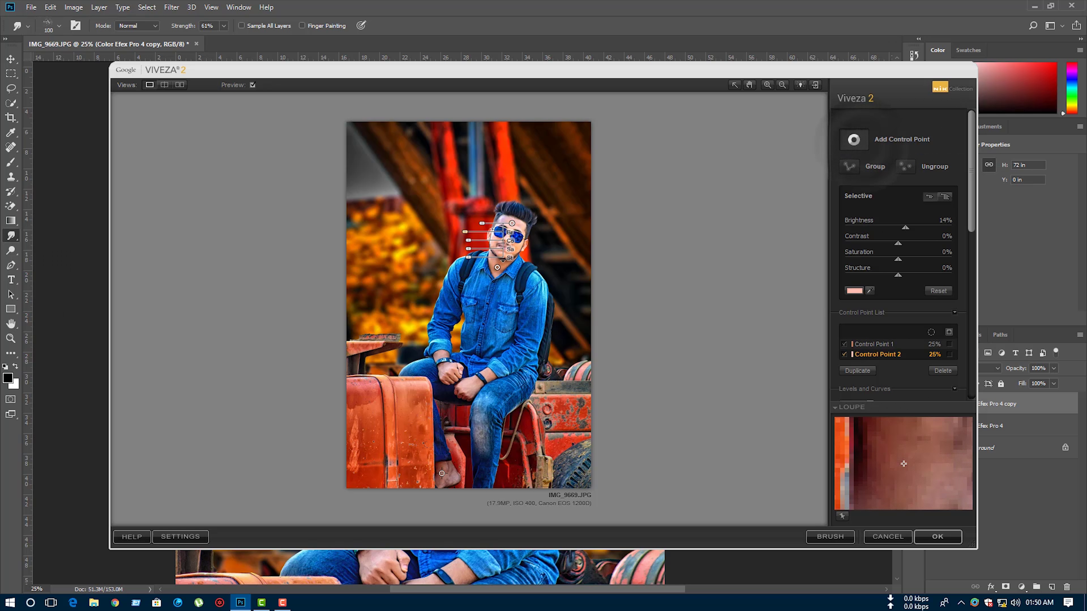
pyautogui.click(498, 268)
pyautogui.moveTo(446, 481); pyautogui.dragTo(444, 476)
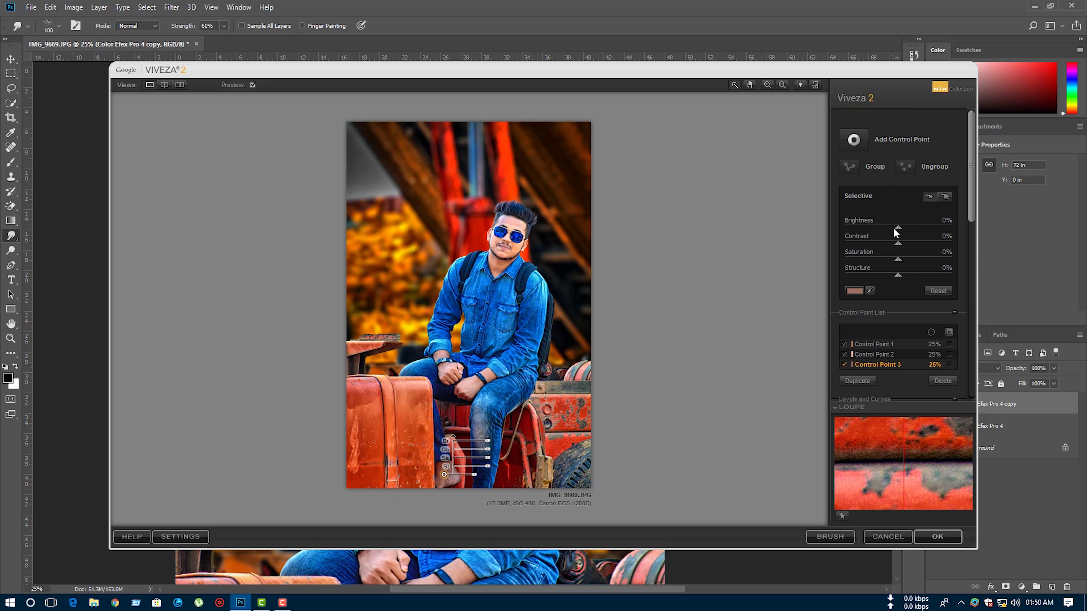
pyautogui.moveTo(912, 226); pyautogui.dragTo(918, 225)
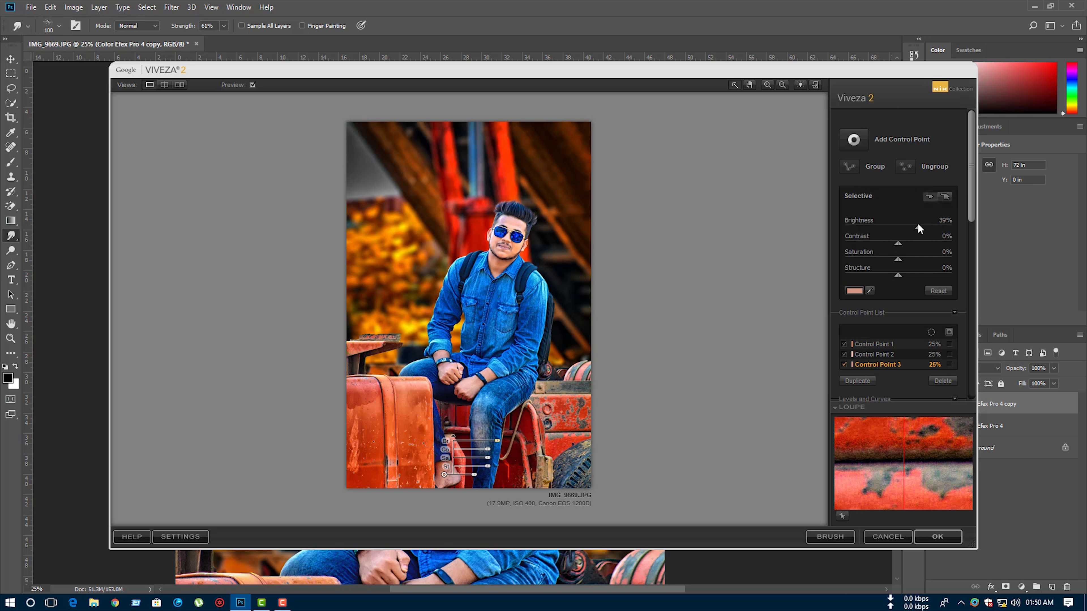
pyautogui.click(854, 139)
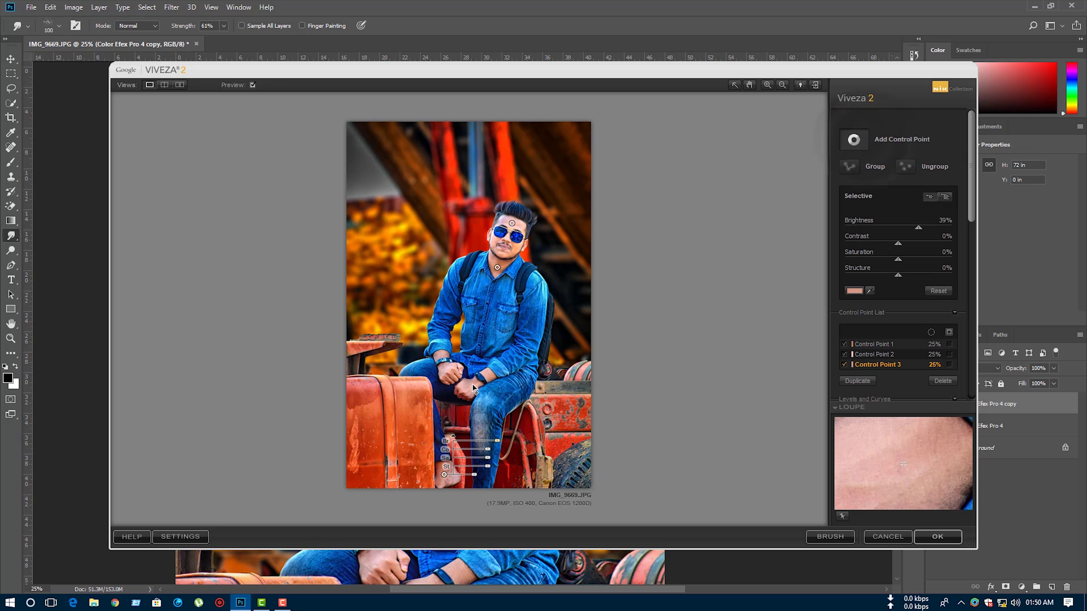
pyautogui.click(473, 385)
pyautogui.moveTo(906, 225); pyautogui.dragTo(914, 226)
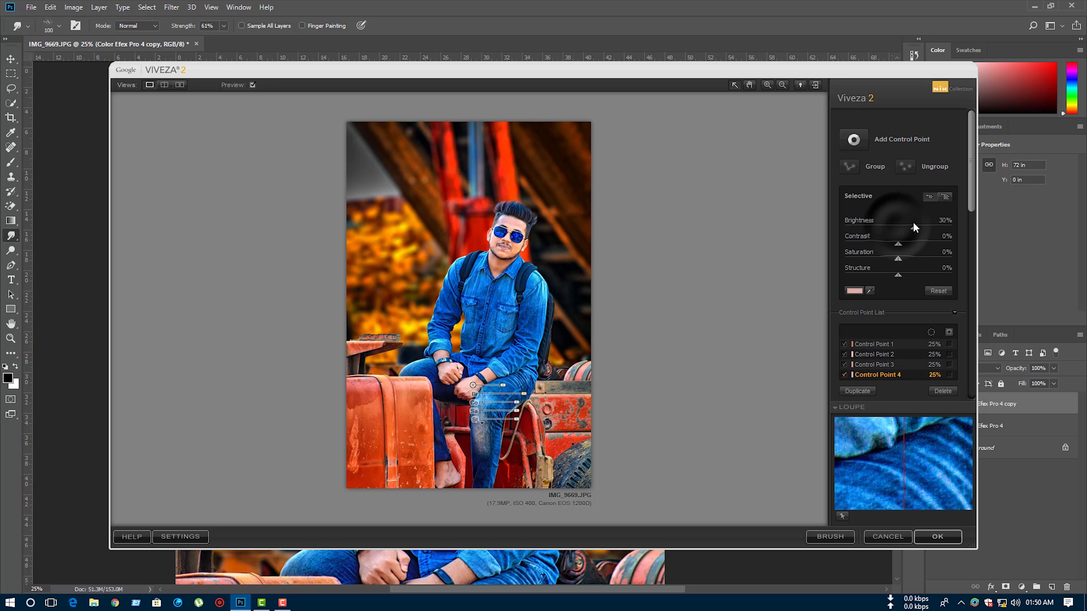
# Step: Add control points brightening the hand and the skin by the ear, then deselect to review
pyautogui.click(855, 146)
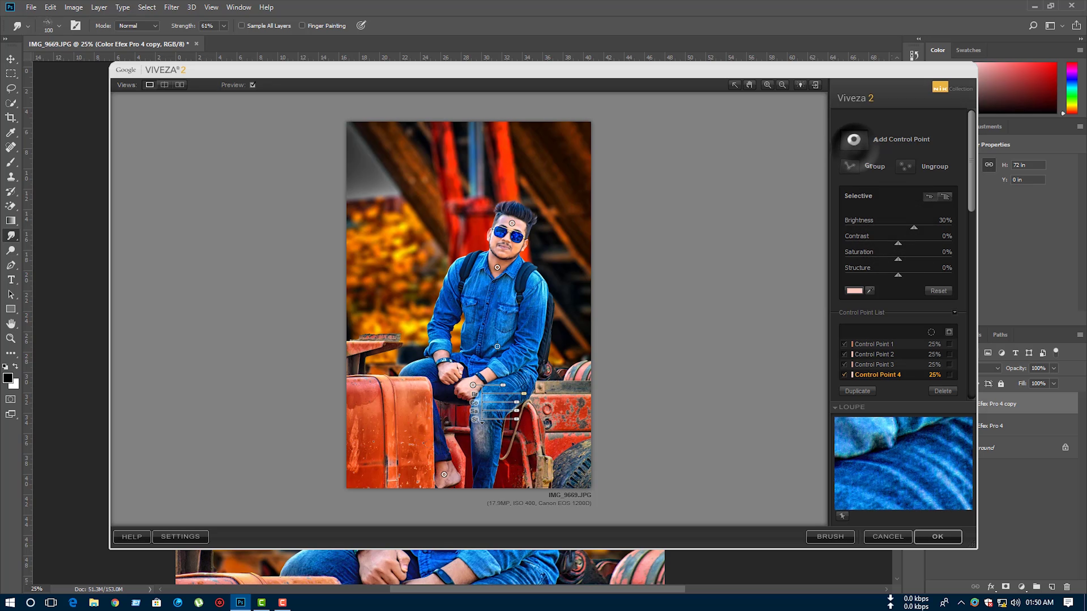
pyautogui.click(445, 368)
pyautogui.moveTo(897, 227); pyautogui.dragTo(909, 228)
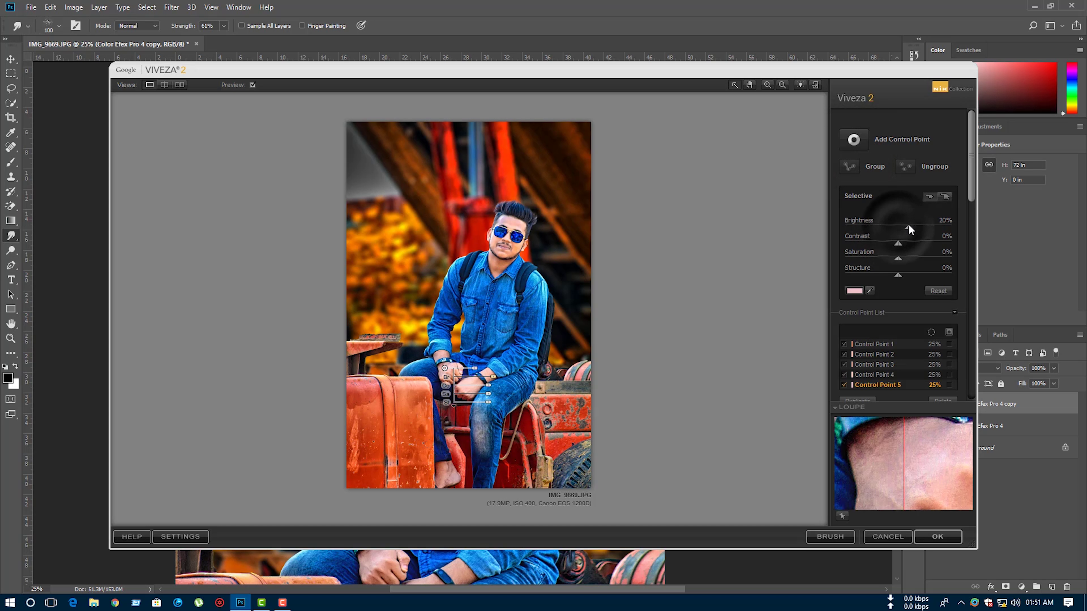
pyautogui.click(853, 139)
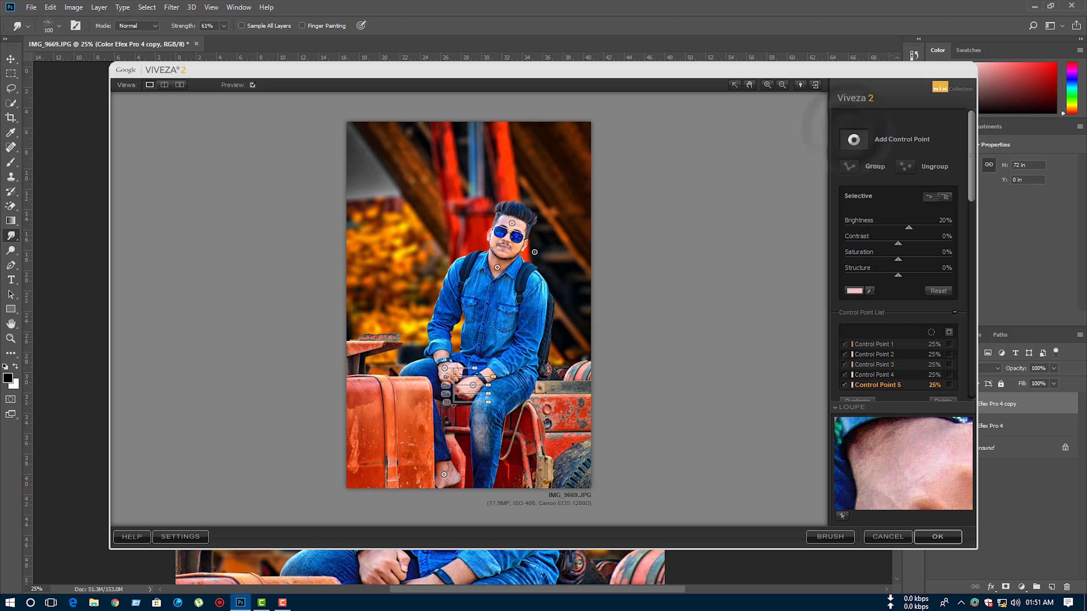
pyautogui.click(518, 247)
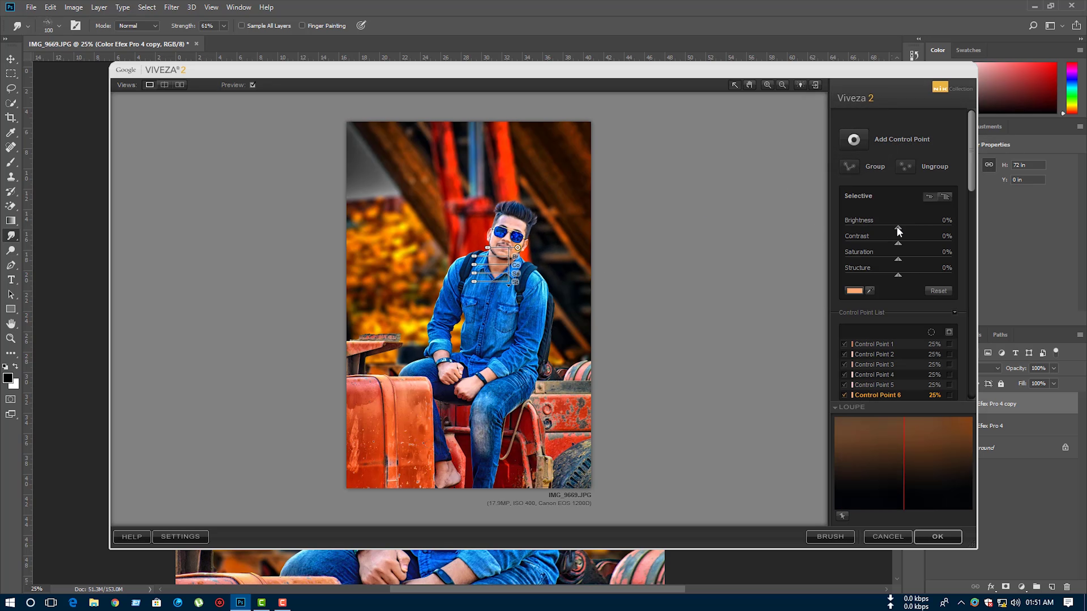
pyautogui.moveTo(900, 226); pyautogui.dragTo(893, 259)
pyautogui.click(804, 433)
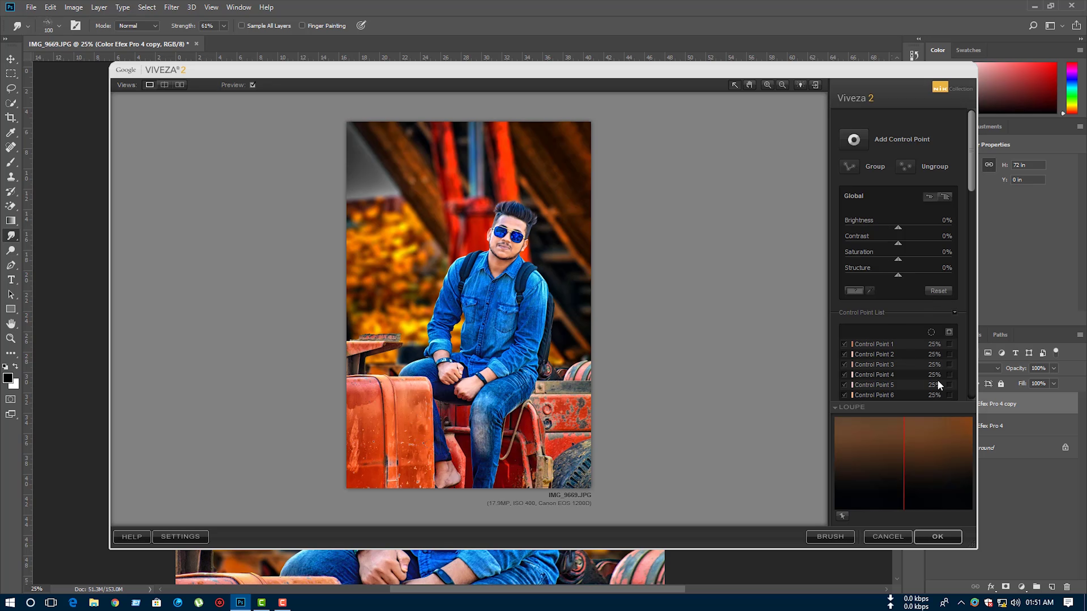
# Step: View Control Point 6's mask, slightly lower its saturation, and apply the Viveza edits
pyautogui.moveTo(968, 171); pyautogui.dragTo(968, 285)
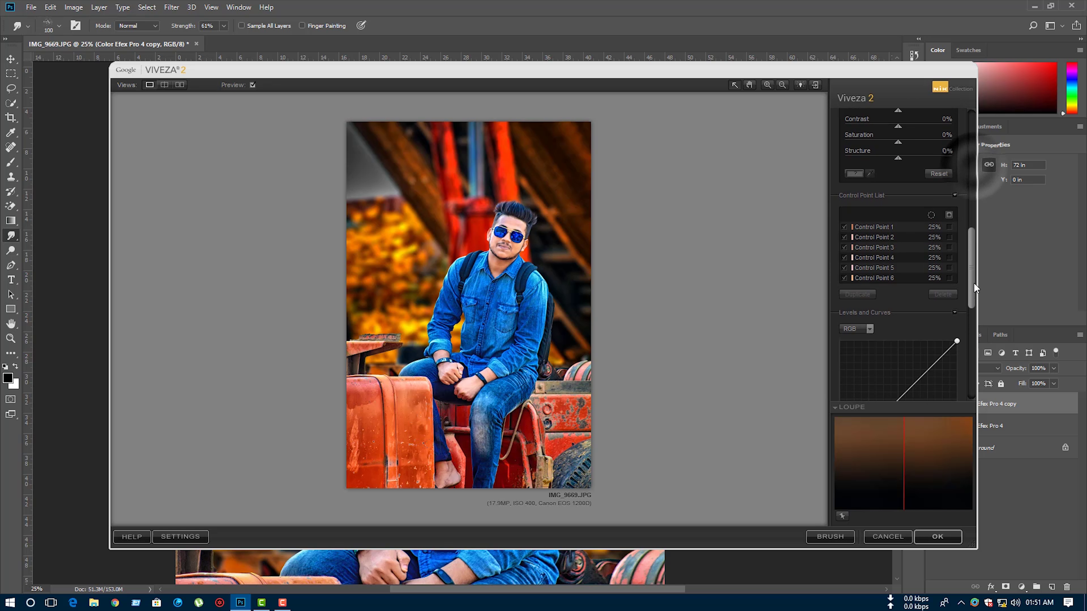
pyautogui.click(949, 278)
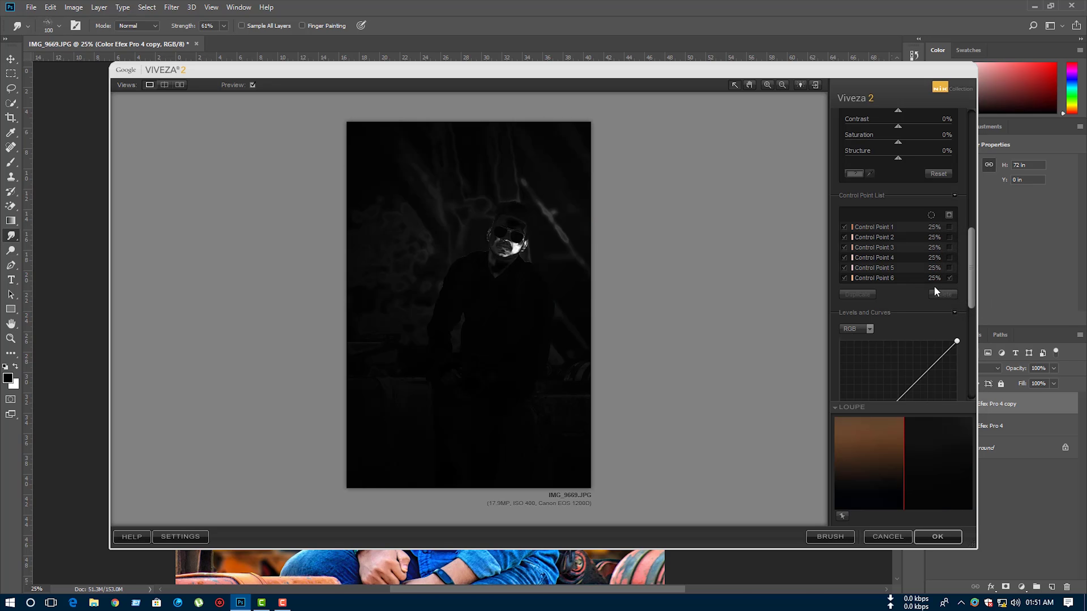
pyautogui.click(892, 279)
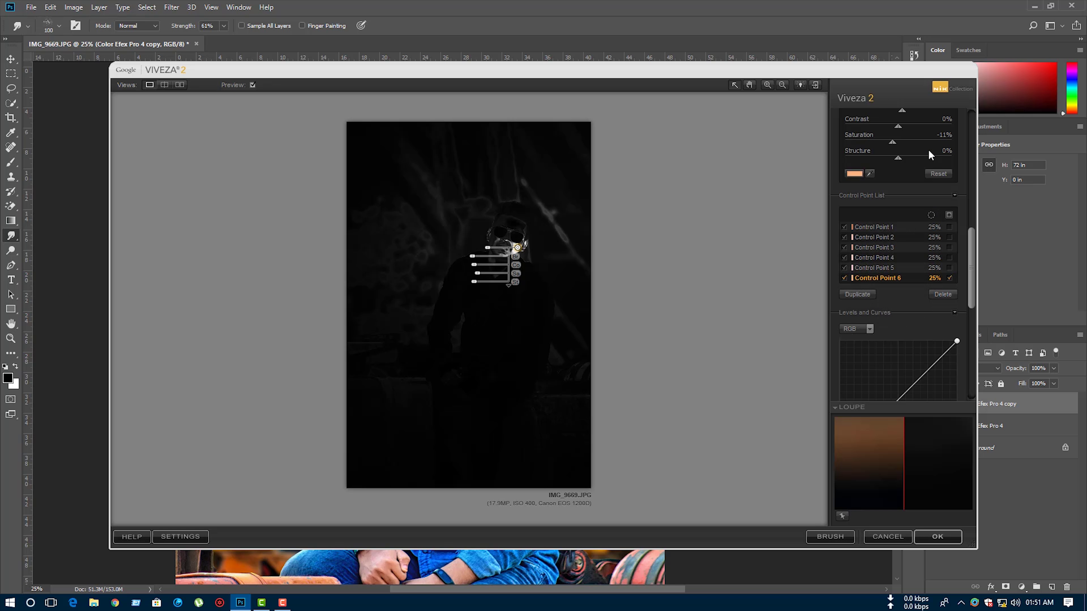
pyautogui.moveTo(894, 143); pyautogui.dragTo(895, 141)
pyautogui.click(934, 538)
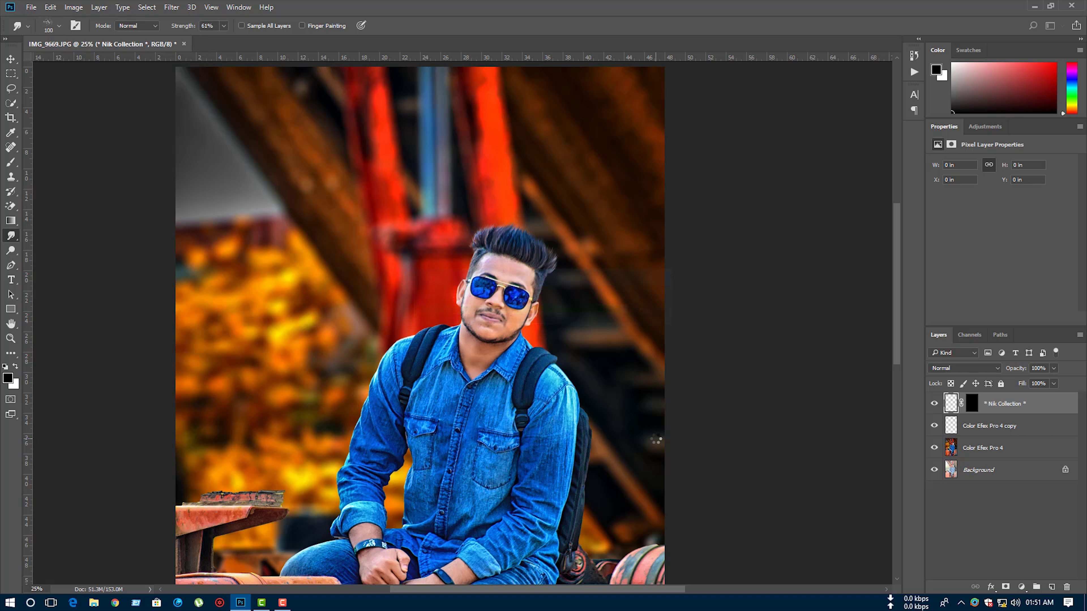
# Step: Merge the Color Efex Pro 4 copy down into Color Efex Pro 4
pyautogui.hotkey('ctrl', '-')
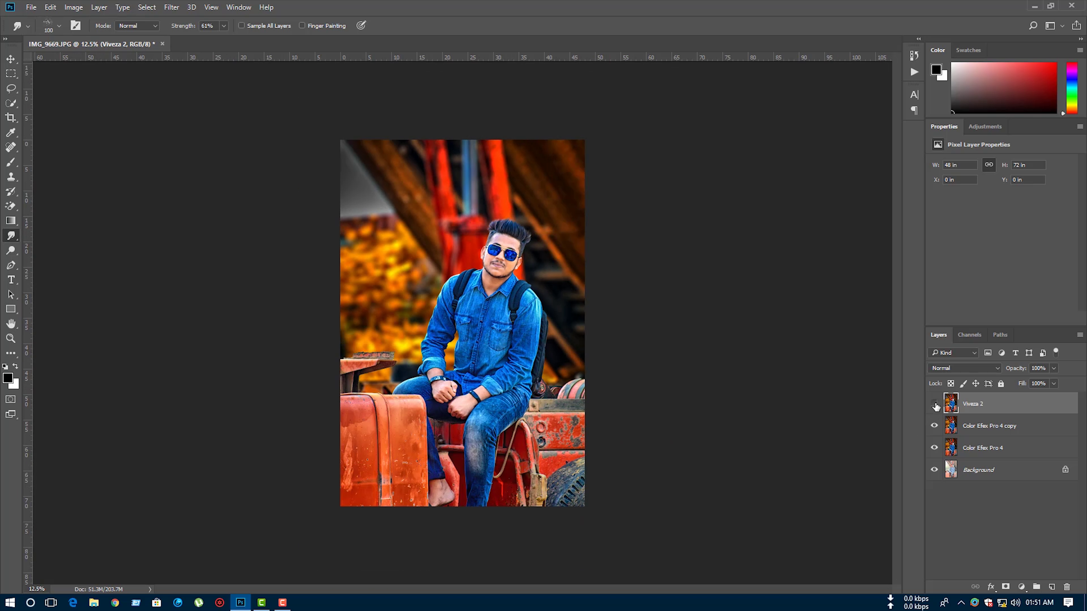
pyautogui.click(936, 405)
pyautogui.click(987, 428)
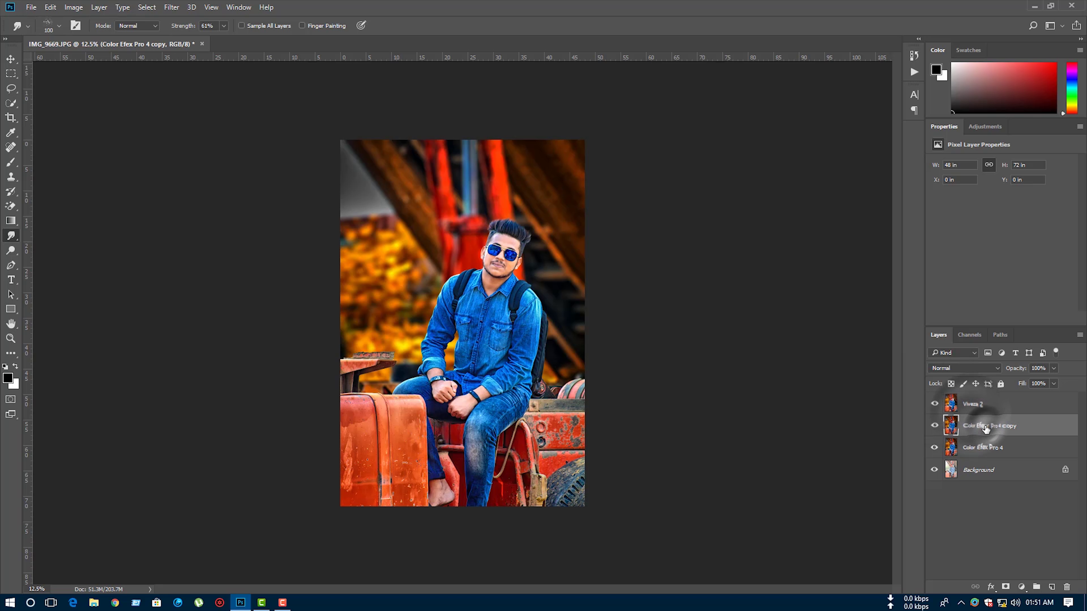
pyautogui.hotkey('ctrl', 'e')
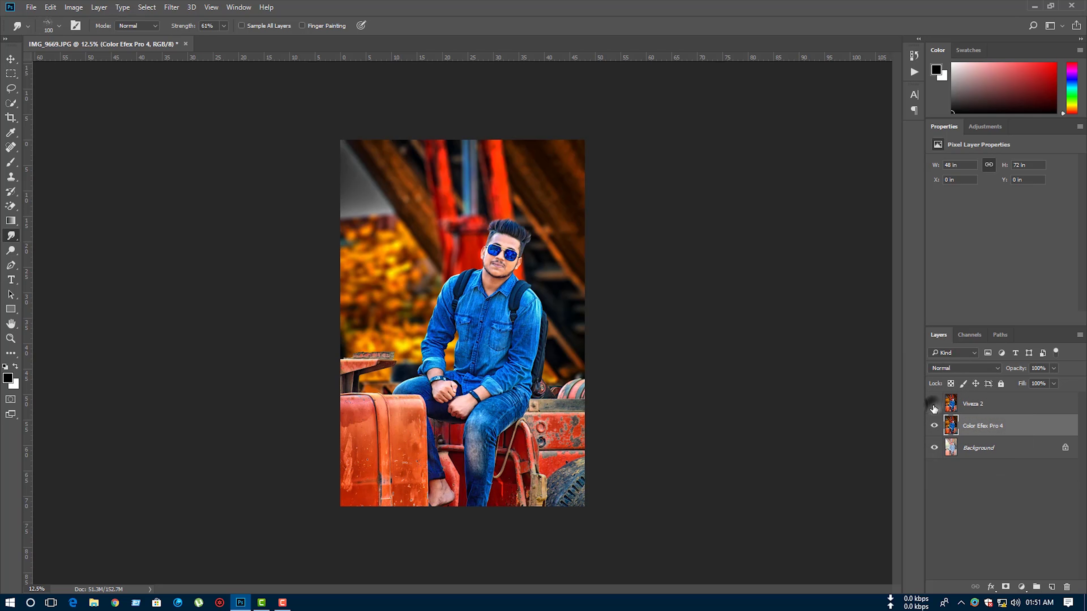
# Step: Merge Color Efex Pro 4 into Viveza 2 and stamp a merged copy, Color Lookup 1, on top
pyautogui.click(934, 404)
pyautogui.keyDown('shift'); pyautogui.click(983, 410); pyautogui.keyUp('shift')
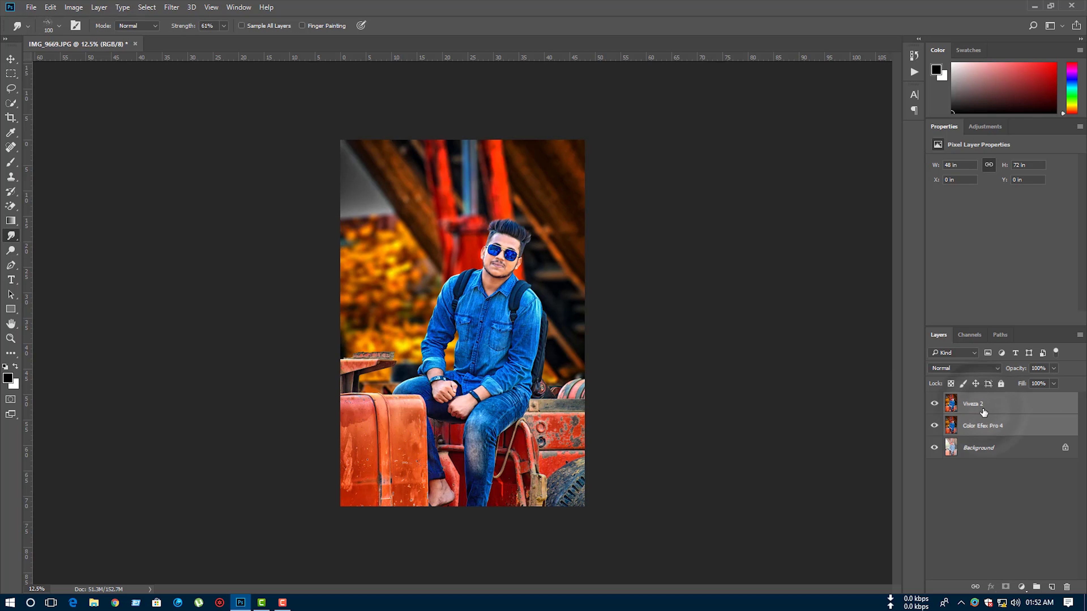
pyautogui.hotkey('ctrl', 'e')
pyautogui.hotkey('ctrl', 'shift', 'alt', 'e')
pyautogui.press('b')
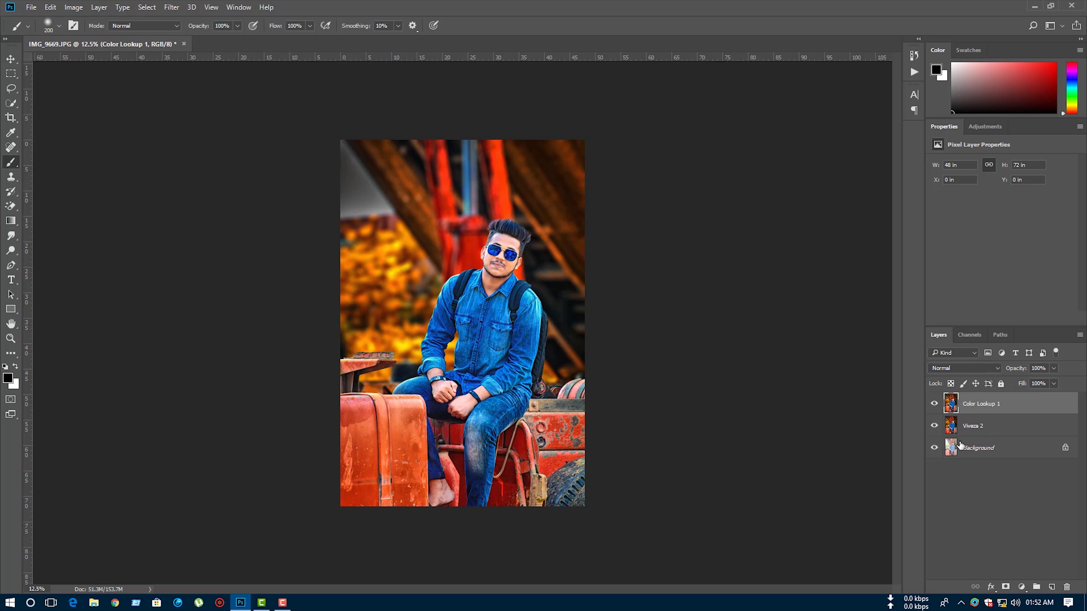
pyautogui.hotkey('ctrl', '+')
pyautogui.hotkey('ctrl', '+')
pyautogui.hotkey('ctrl', '+')
pyautogui.hotkey('ctrl', '+')
# Step: Choose the Smudge tool with a size-65 soft brush preset
pyautogui.moveTo(370, 352)
pyautogui.mouseDown()
pyautogui.moveTo(355, 402)
pyautogui.moveTo(356, 552)
pyautogui.mouseUp()
pyautogui.hotkey('ctrl', '+')
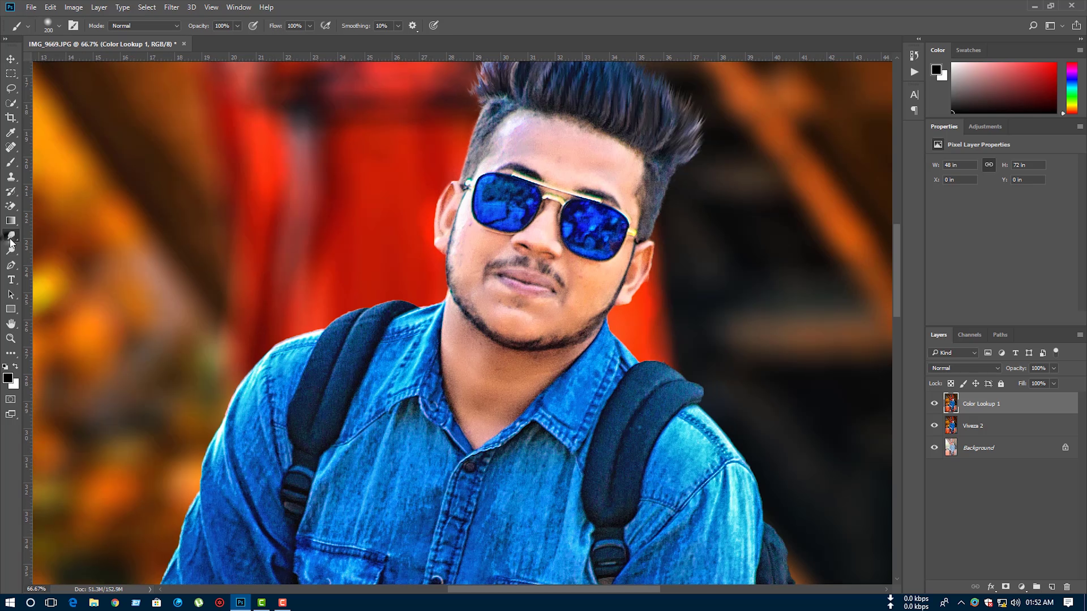
pyautogui.click(11, 236)
pyautogui.rightClick(353, 146)
pyautogui.scroll(-2, 413, 265)
pyautogui.scroll(-2, 413, 265)
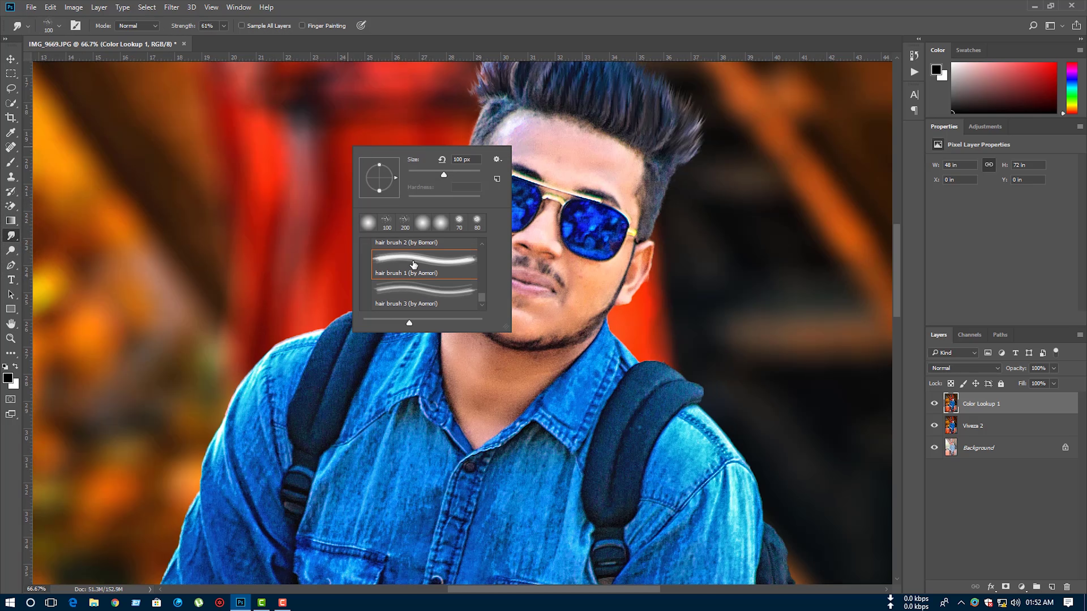
pyautogui.scroll(1, 413, 264)
pyautogui.scroll(2, 414, 264)
pyautogui.scroll(2, 415, 269)
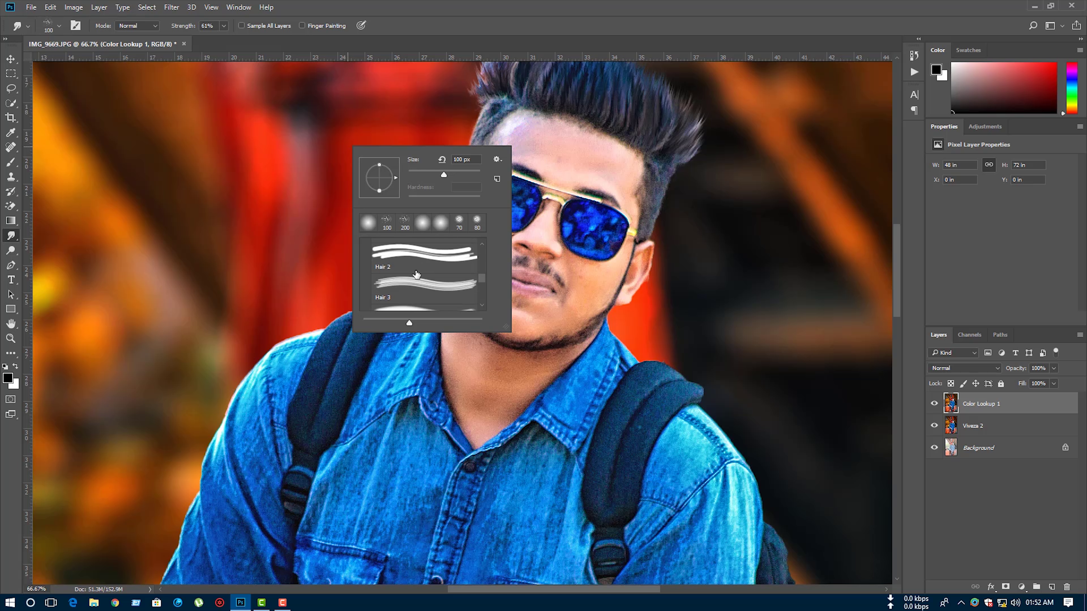
pyautogui.scroll(3, 415, 273)
pyautogui.scroll(3, 416, 273)
pyautogui.doubleClick(415, 269)
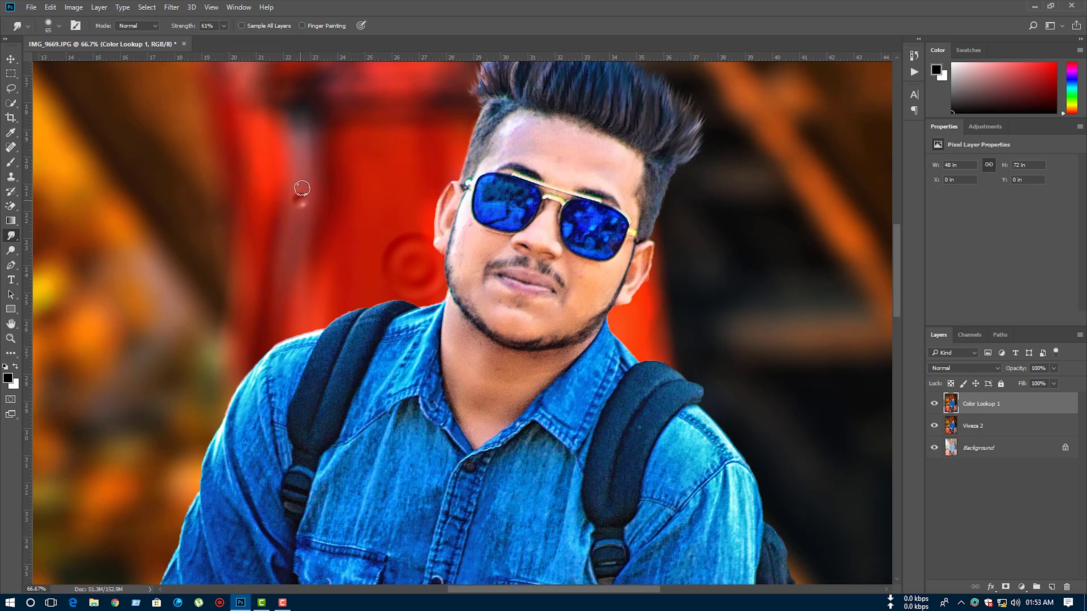
# Step: Set smudge strength to 11% and smooth the forehead highlight and skin
pyautogui.click(223, 26)
pyautogui.moveTo(206, 38); pyautogui.dragTo(198, 38)
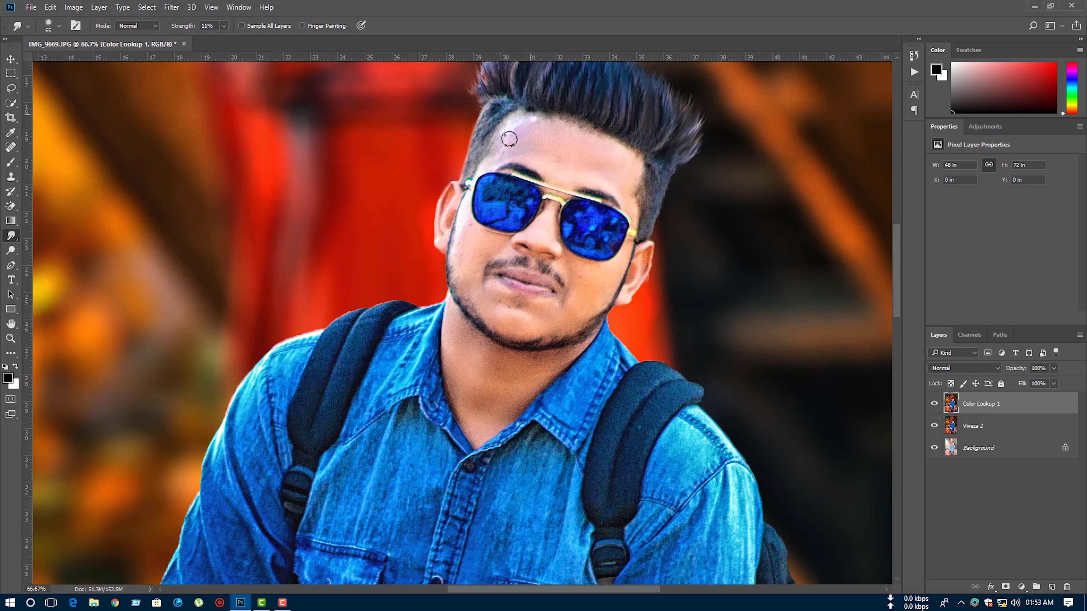
pyautogui.moveTo(509, 138); pyautogui.dragTo(534, 120)
pyautogui.moveTo(548, 174)
pyautogui.mouseDown()
pyautogui.moveTo(536, 127)
pyautogui.moveTo(568, 143)
pyautogui.moveTo(544, 124)
pyautogui.moveTo(595, 139)
pyautogui.moveTo(580, 163)
pyautogui.moveTo(597, 178)
pyautogui.moveTo(631, 160)
pyautogui.moveTo(590, 141)
pyautogui.moveTo(627, 175)
pyautogui.moveTo(599, 166)
pyautogui.moveTo(627, 191)
pyautogui.moveTo(558, 175)
pyautogui.moveTo(550, 216)
pyautogui.mouseUp()
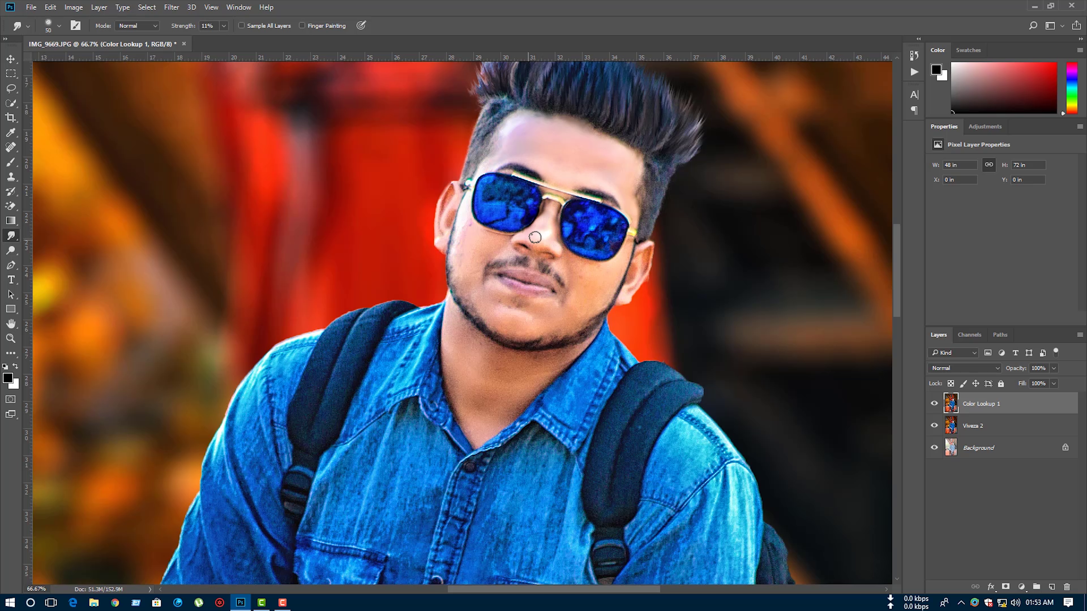
pyautogui.press(']')
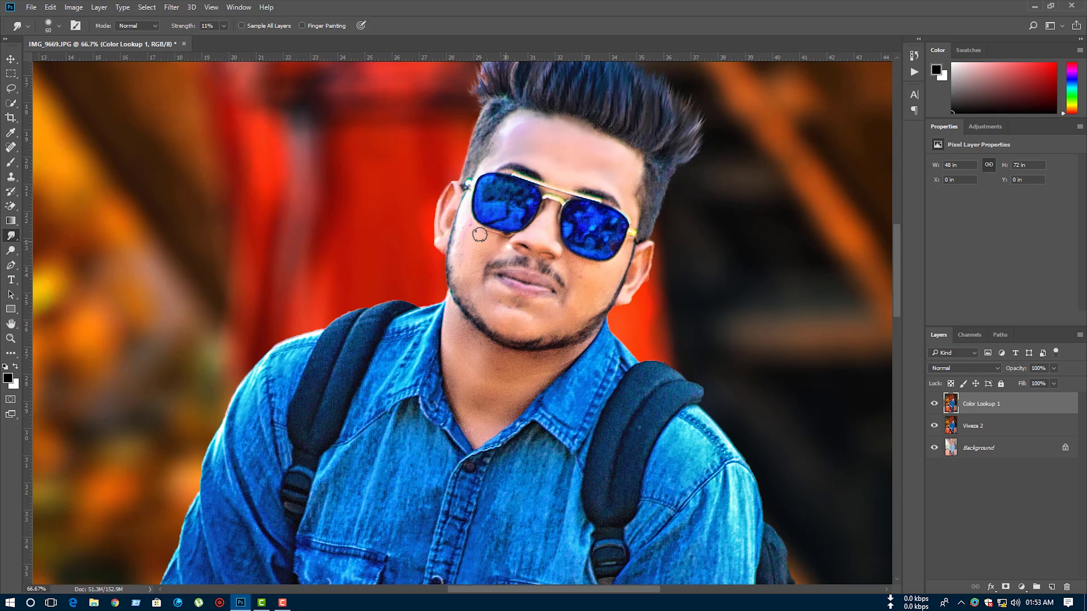
pyautogui.press(']')
pyautogui.press(']')
# Step: Raise smudge strength to 21% and smooth the skin along the neck
pyautogui.click(224, 26)
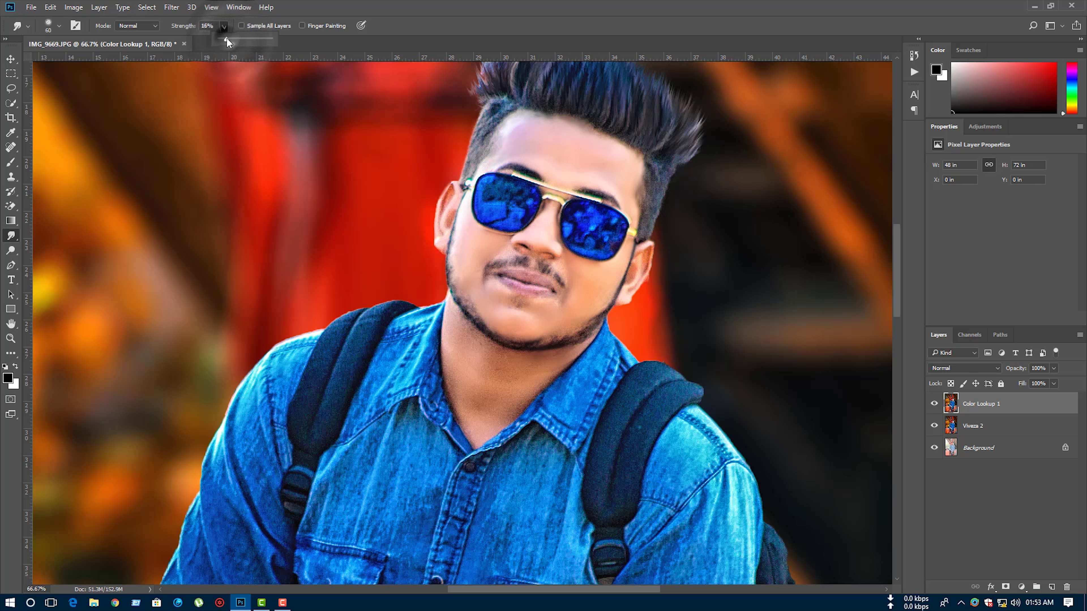
pyautogui.moveTo(226, 39); pyautogui.dragTo(229, 39)
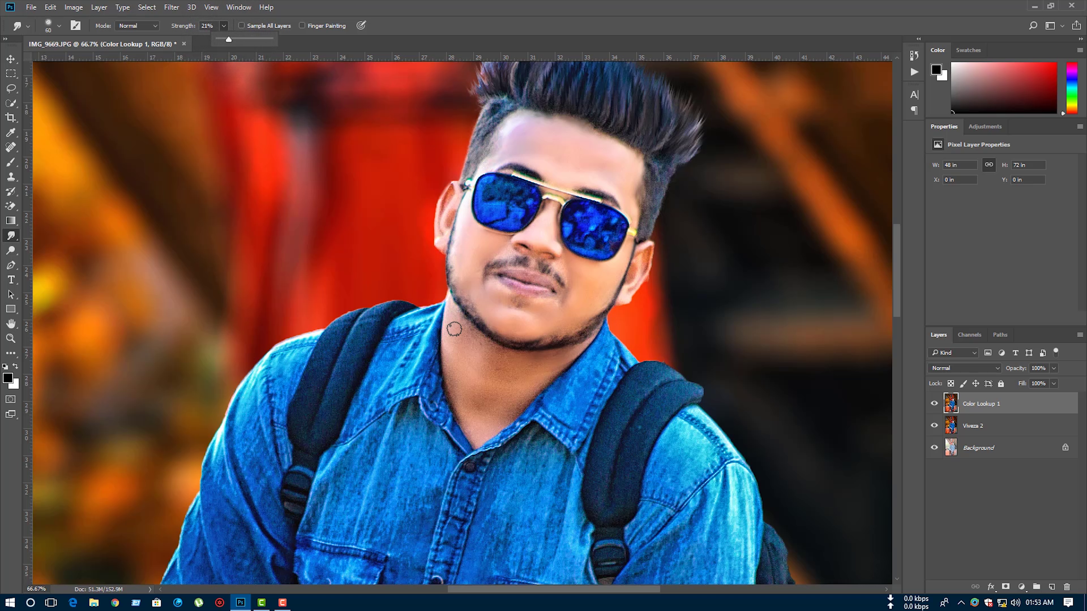
pyautogui.click(455, 329)
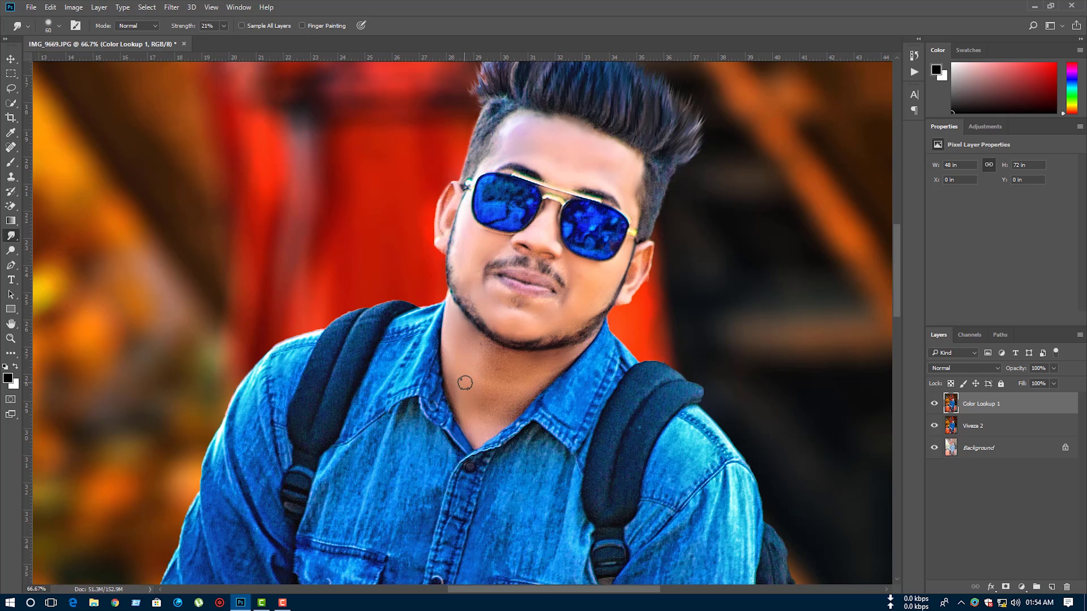
pyautogui.press(']')
pyautogui.press(']')
pyautogui.press(']')
pyautogui.press('[')
pyautogui.moveTo(524, 363); pyautogui.dragTo(494, 364)
# Step: Smooth the mustache area, forehead and ear, undoing the stroke on the jaw stubble
pyautogui.moveTo(564, 327); pyautogui.dragTo(603, 292)
pyautogui.hotkey('ctrl', 'z')
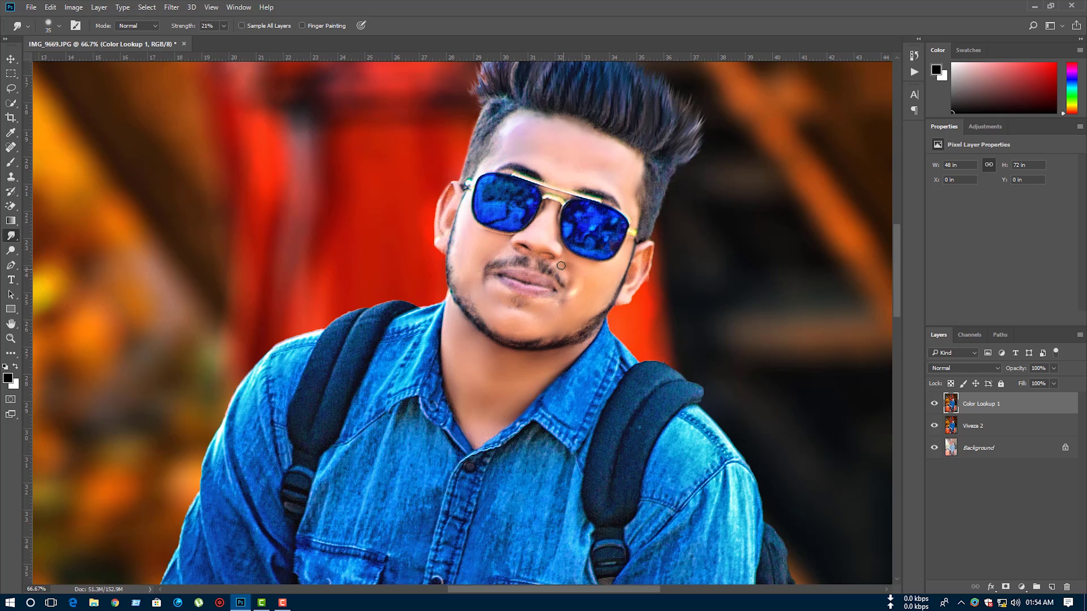
pyautogui.moveTo(564, 279); pyautogui.dragTo(507, 238)
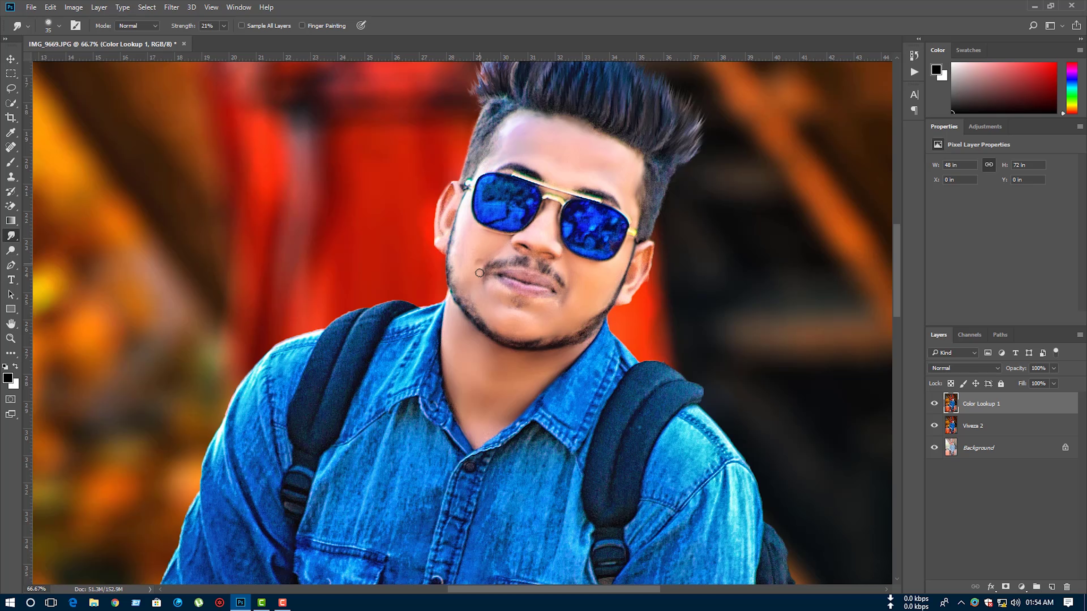
pyautogui.press(']')
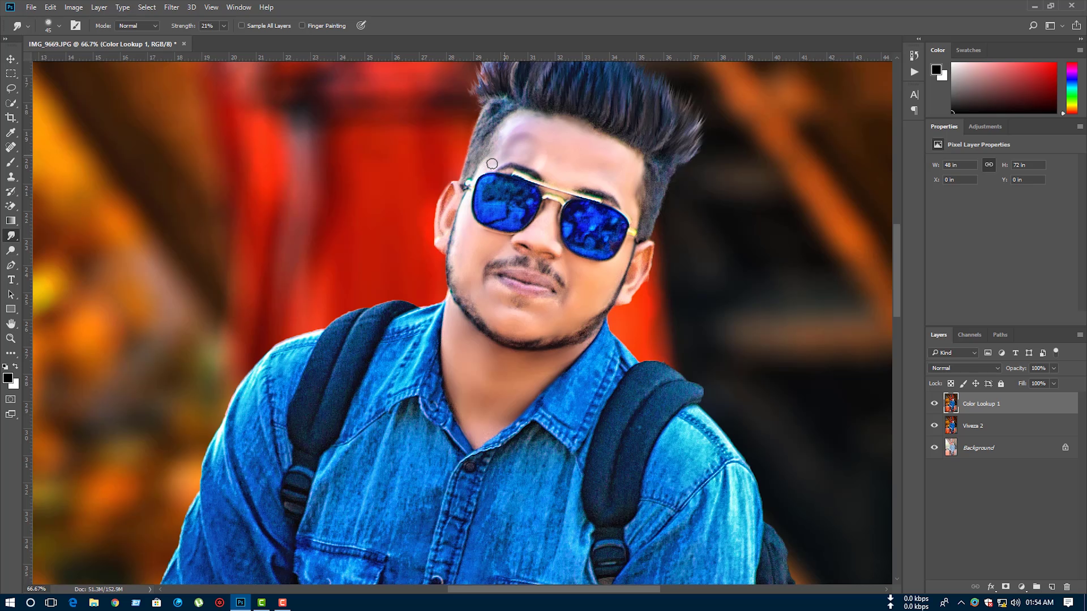
pyautogui.moveTo(524, 155); pyautogui.dragTo(521, 122)
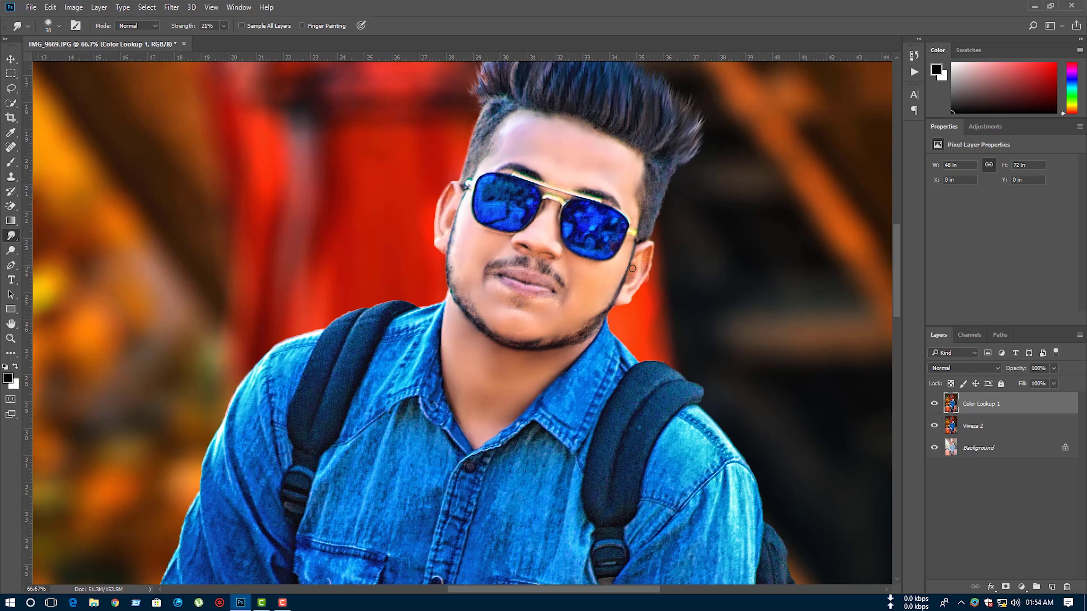
pyautogui.moveTo(632, 269); pyautogui.dragTo(629, 257)
pyautogui.moveTo(448, 196)
pyautogui.mouseDown()
pyautogui.moveTo(449, 222)
pyautogui.moveTo(422, 212)
pyautogui.mouseUp()
# Step: Smudge-smooth the skin of the hand, back of the hand and forearm
pyautogui.hotkey('ctrl', '-')
pyautogui.hotkey('ctrl', '-')
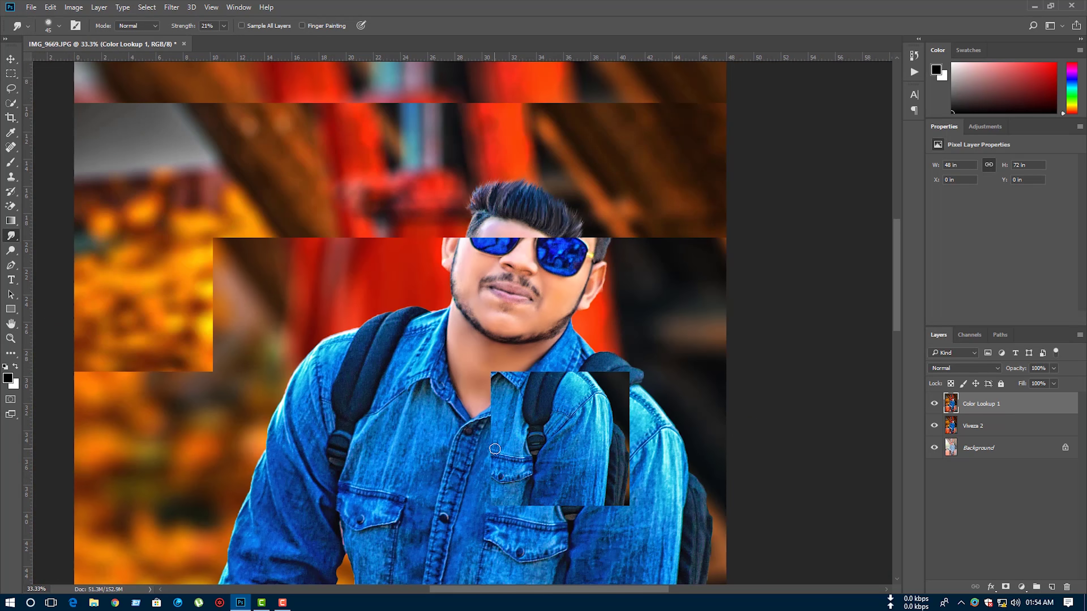
pyautogui.hotkey('ctrl', '+')
pyautogui.moveTo(494, 448)
pyautogui.mouseDown()
pyautogui.moveTo(483, 235)
pyautogui.moveTo(528, 72)
pyautogui.mouseUp()
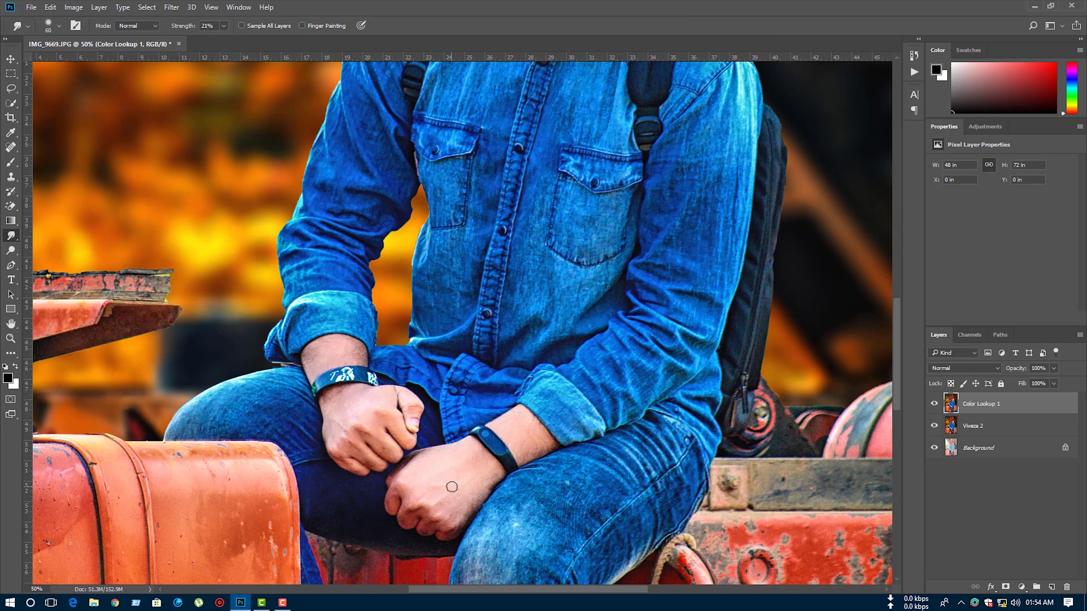
pyautogui.press(']')
pyautogui.press('[')
pyautogui.press('[')
pyautogui.press('[')
pyautogui.press(']')
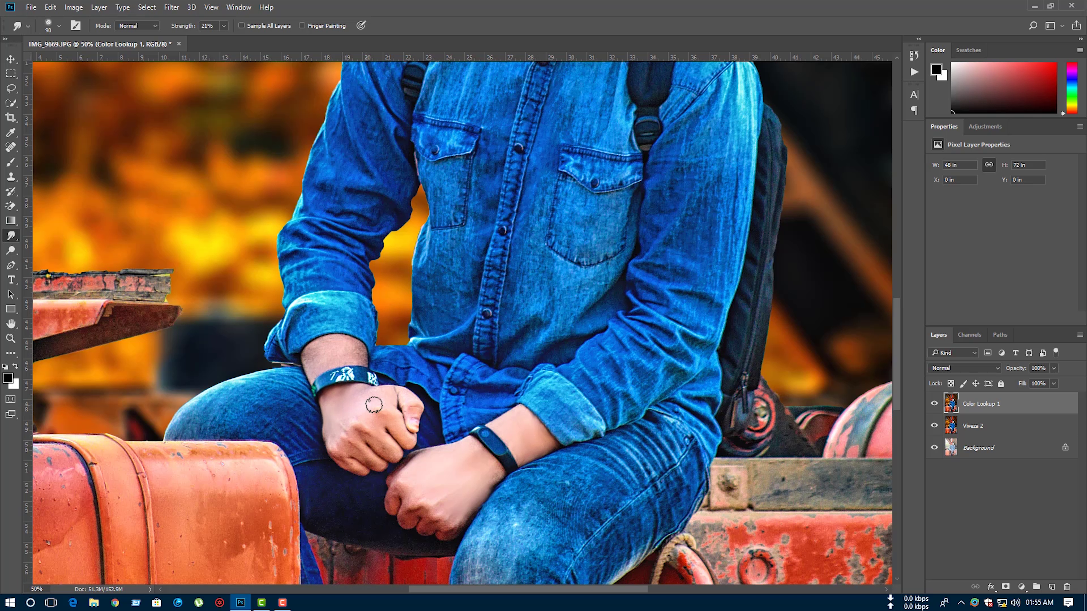
pyautogui.press('[')
pyautogui.moveTo(373, 420); pyautogui.dragTo(373, 428)
pyautogui.moveTo(354, 466); pyautogui.dragTo(326, 403)
pyautogui.moveTo(309, 353); pyautogui.dragTo(358, 361)
# Step: Smooth the fist's knuckles, the foot edge, heel and ankle creases, and the back of the hand
pyautogui.hotkey('ctrl', '-')
pyautogui.hotkey('ctrl', '-')
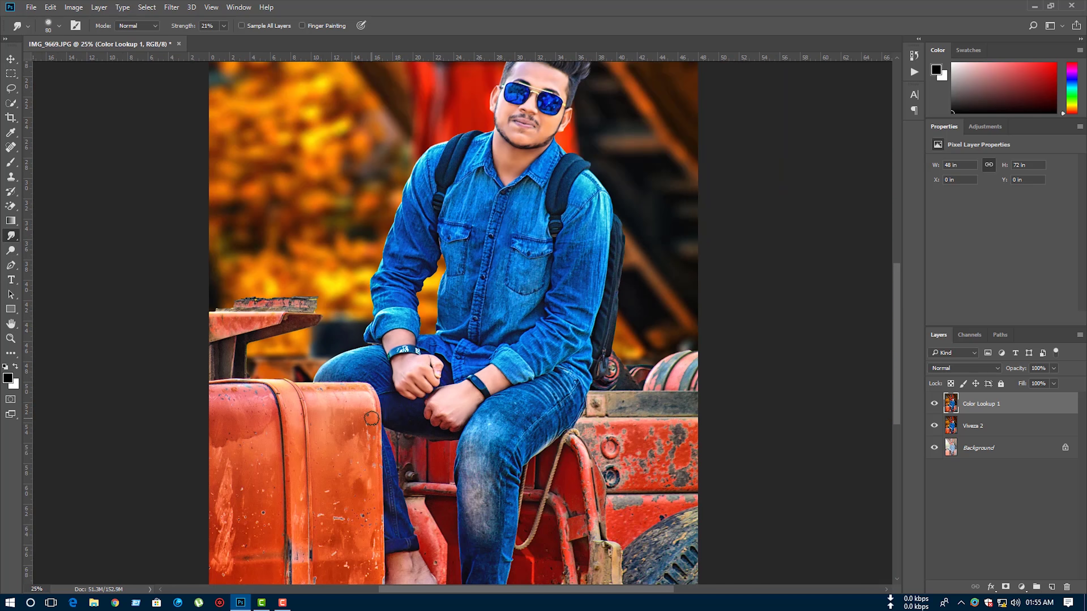
pyautogui.hotkey('ctrl', '+')
pyautogui.hotkey('ctrl', '+')
pyautogui.scroll(-4, 372, 419)
pyautogui.scroll(-1, 371, 343)
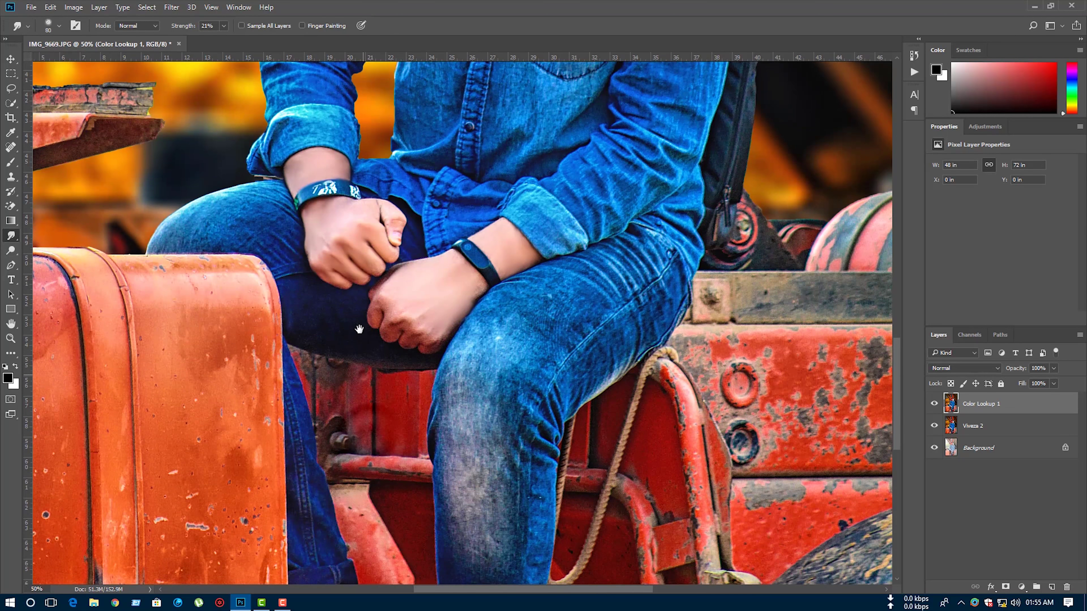
pyautogui.scroll(-1, 371, 278)
pyautogui.moveTo(371, 260)
pyautogui.mouseDown()
pyautogui.moveTo(409, 286)
pyautogui.moveTo(403, 296)
pyautogui.moveTo(441, 292)
pyautogui.moveTo(388, 254)
pyautogui.moveTo(383, 280)
pyautogui.mouseUp()
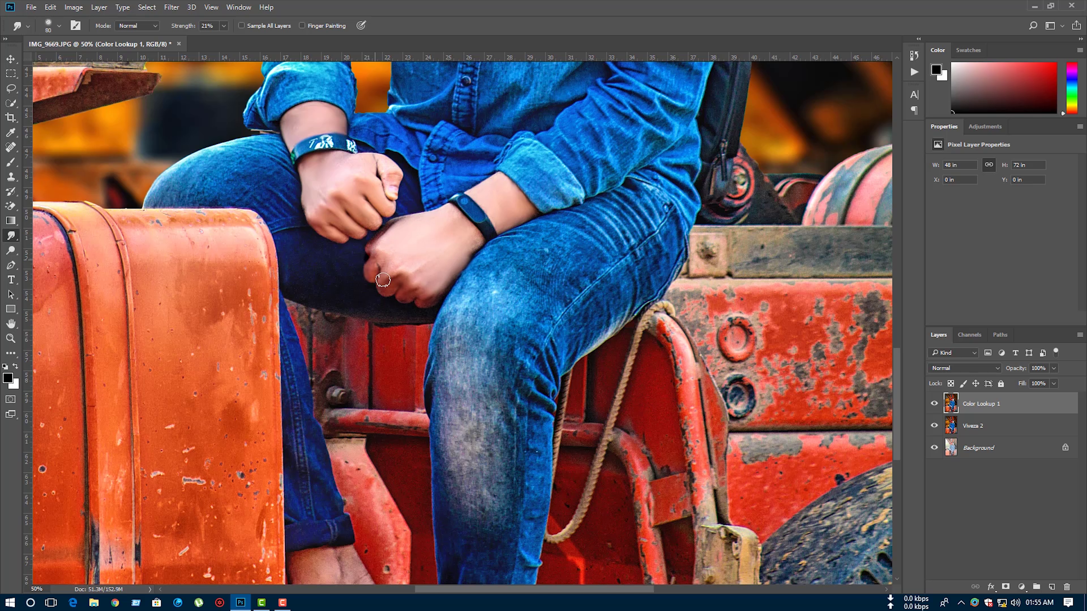
pyautogui.scroll(-3, 385, 291)
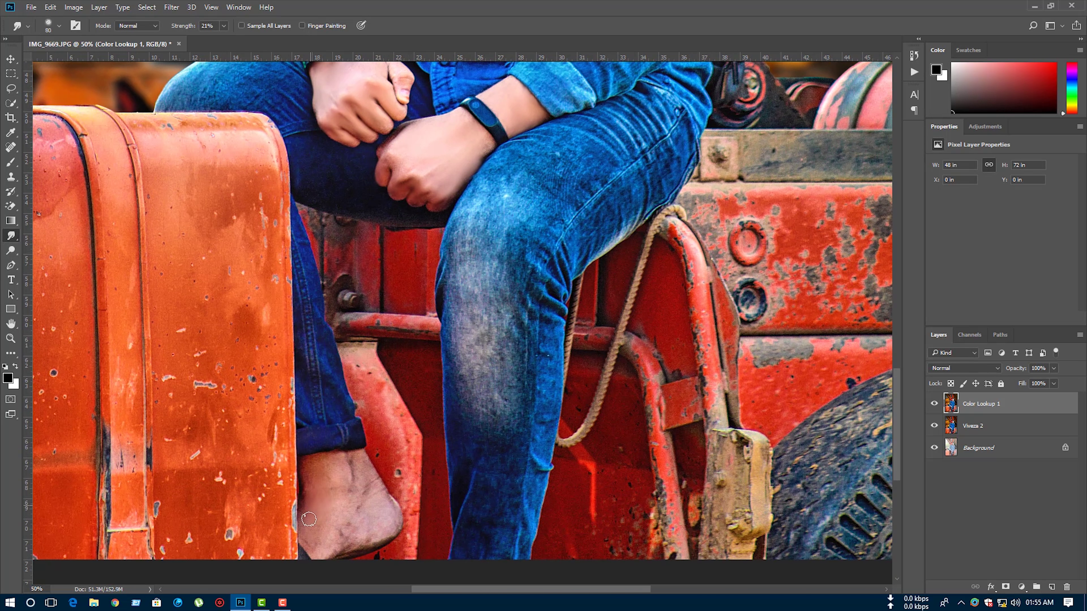
pyautogui.moveTo(308, 519); pyautogui.dragTo(317, 548)
pyautogui.moveTo(382, 515)
pyautogui.mouseDown()
pyautogui.moveTo(343, 480)
pyautogui.moveTo(306, 484)
pyautogui.mouseUp()
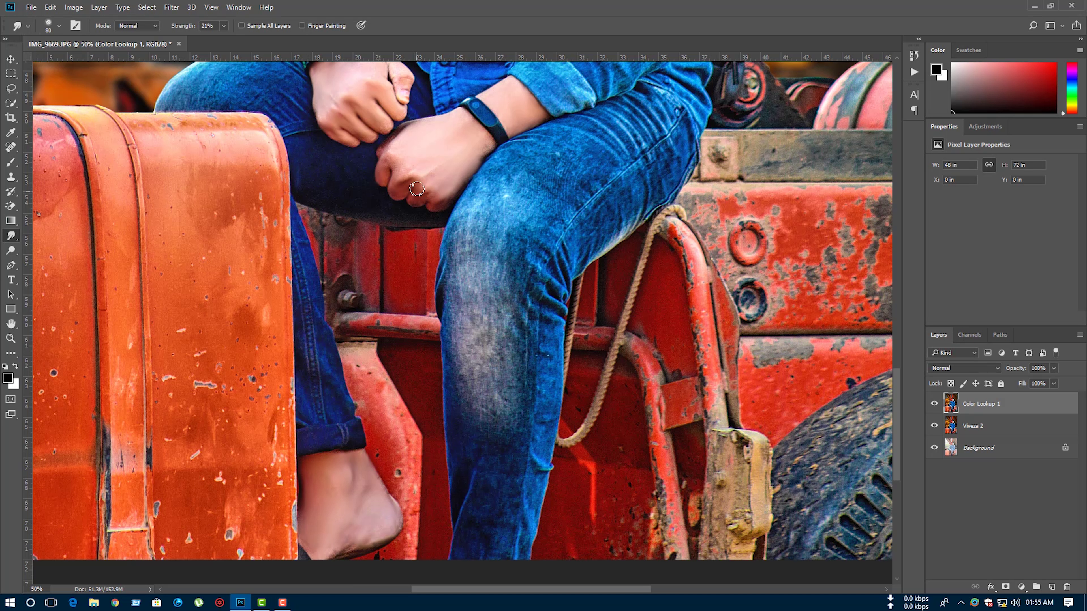
pyautogui.moveTo(402, 164); pyautogui.dragTo(438, 165)
pyautogui.hotkey('ctrl', '0')
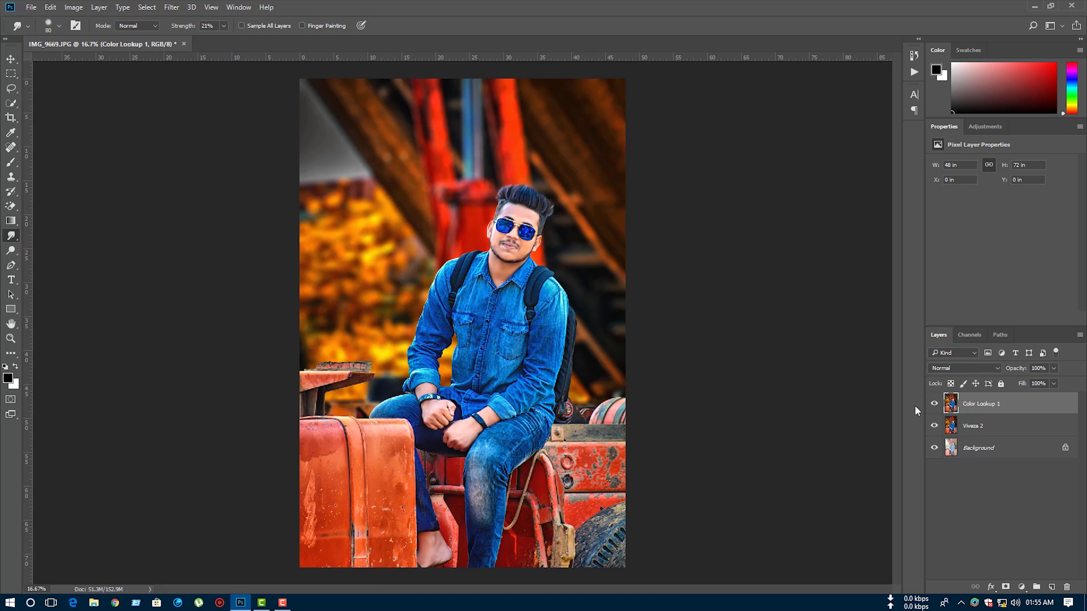
# Step: Duplicate Color Lookup 1 and apply the GREYCstoration noise filter to the copy
pyautogui.click(934, 403)
pyautogui.hotkey('ctrl', 'j')
pyautogui.click(175, 7)
pyautogui.moveTo(182, 154)
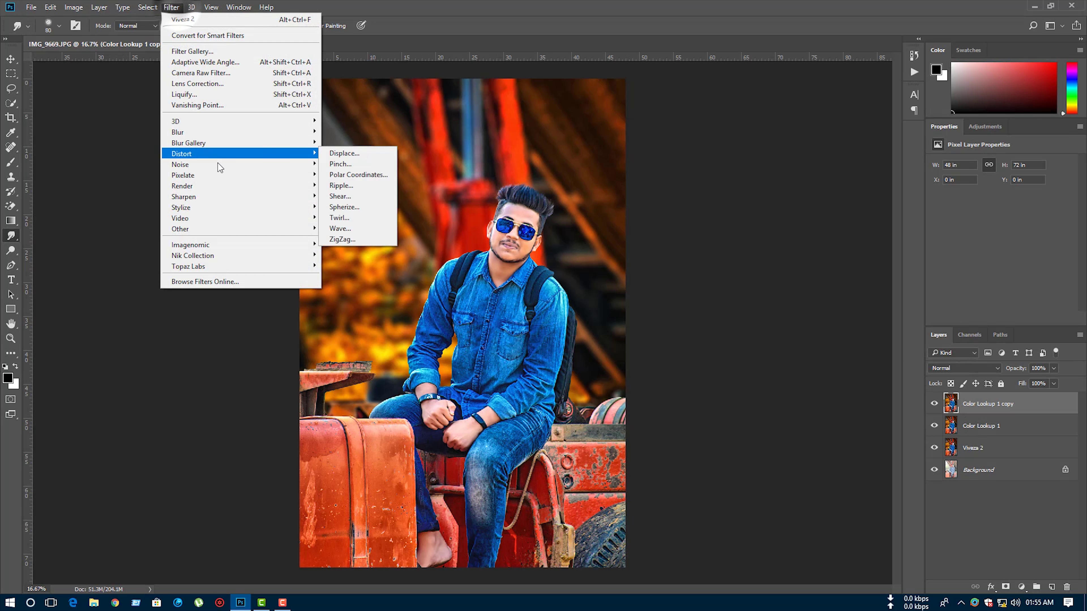
pyautogui.click(342, 197)
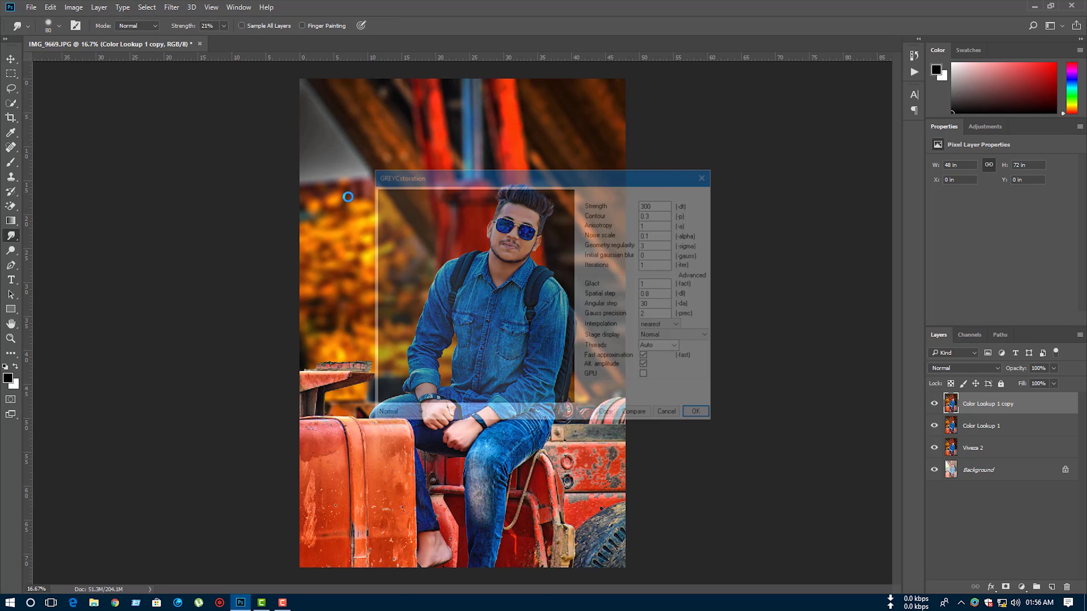
pyautogui.click(711, 416)
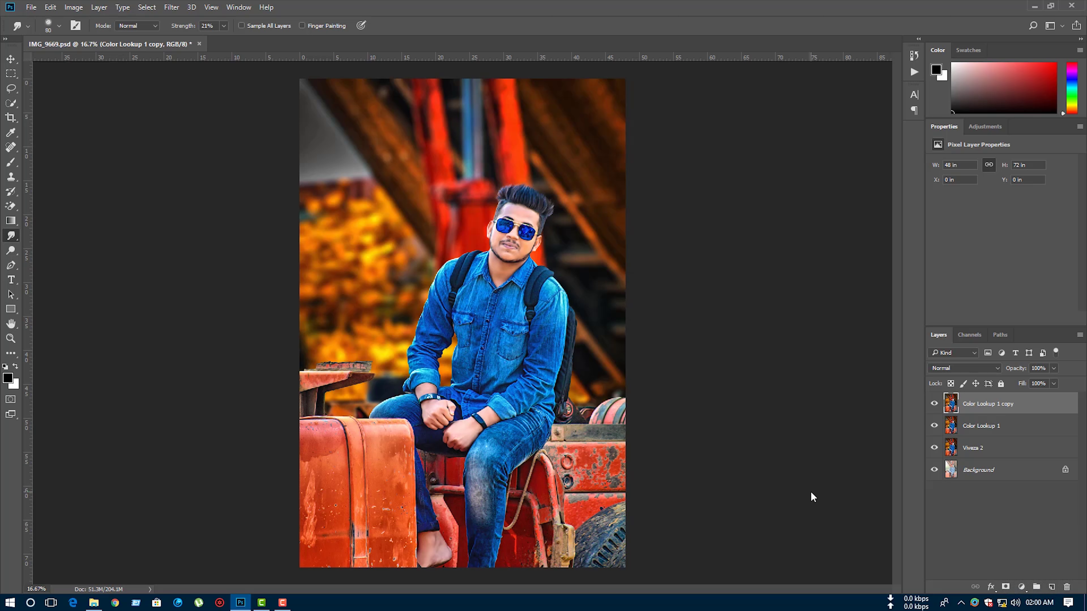
# Step: Compare the noise-smoothed copy against the layer below on the face
pyautogui.hotkey('ctrl', '+')
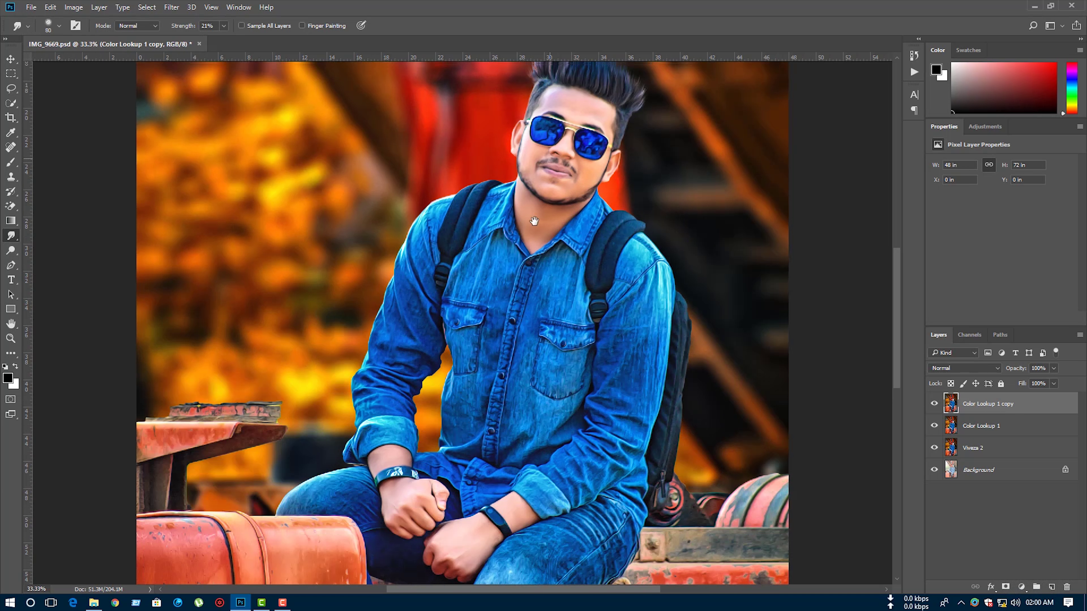
pyautogui.moveTo(552, 163); pyautogui.dragTo(521, 308)
pyautogui.hotkey('ctrl', '+')
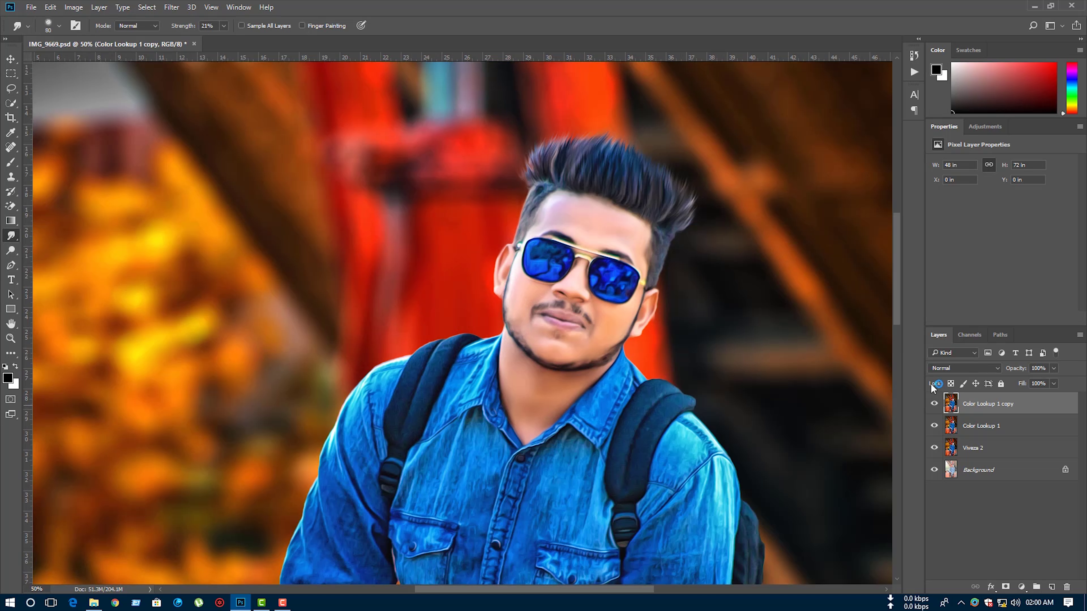
pyautogui.click(934, 405)
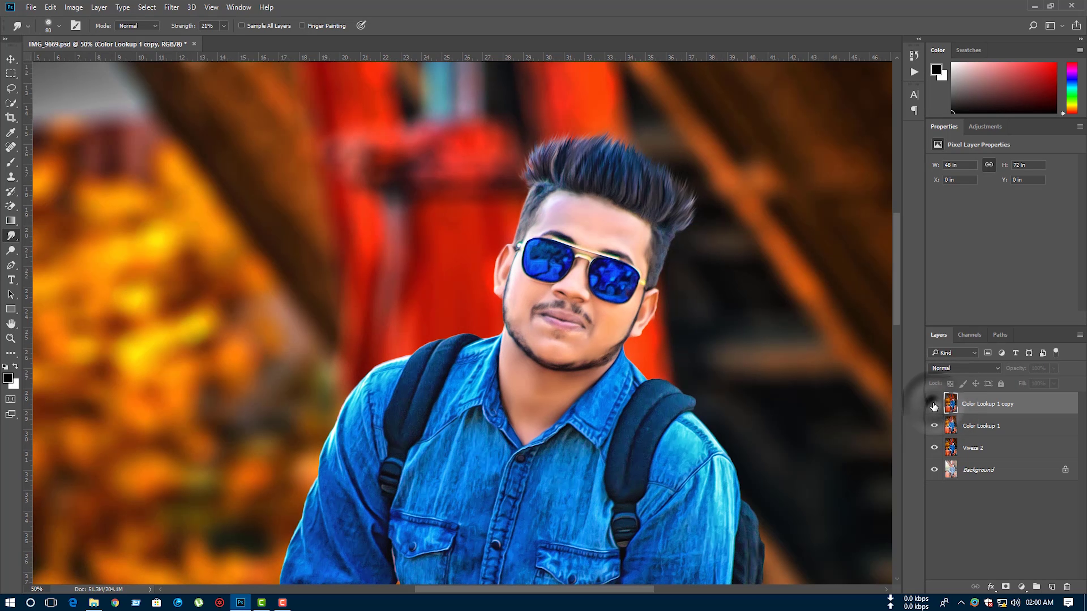
pyautogui.hotkey('ctrl', '-')
pyautogui.hotkey('ctrl', '-')
pyautogui.hotkey('ctrl', '-')
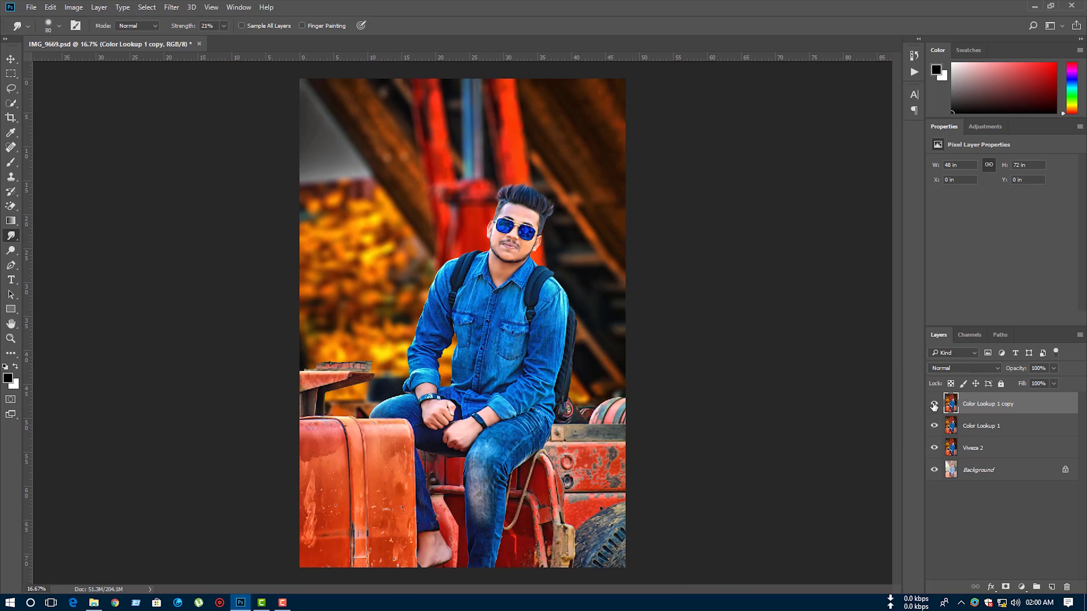
pyautogui.click(934, 405)
# Step: Remove the Color Lookup 1 and Viveza 2 layers and duplicate the graded layer
pyautogui.keyDown('shift'); pyautogui.click(1000, 447); pyautogui.keyUp('shift')
pyautogui.hotkey('ctrl', 'e')
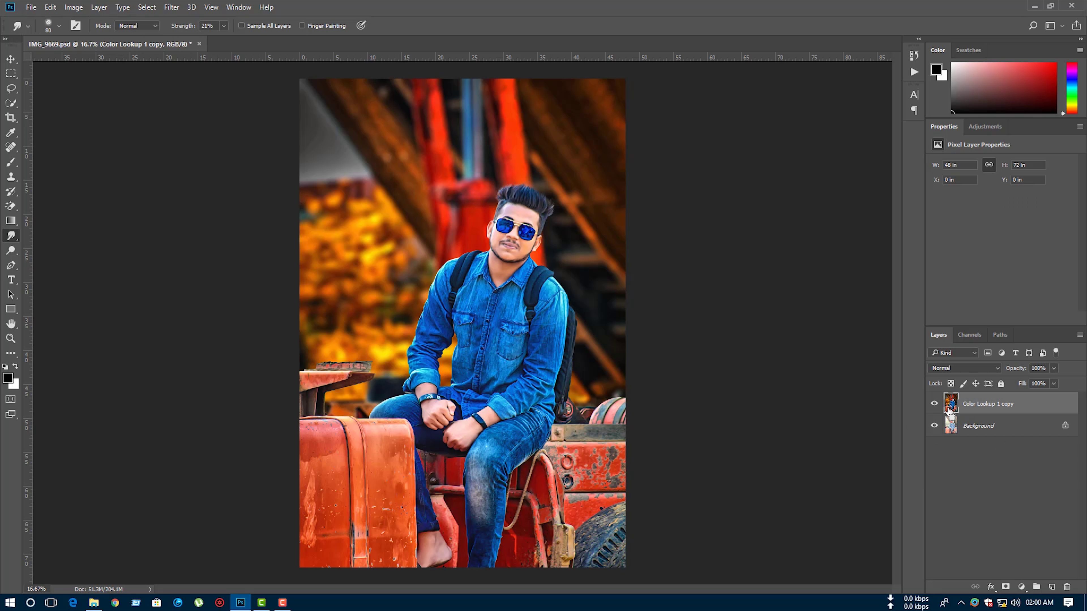
pyautogui.click(935, 404)
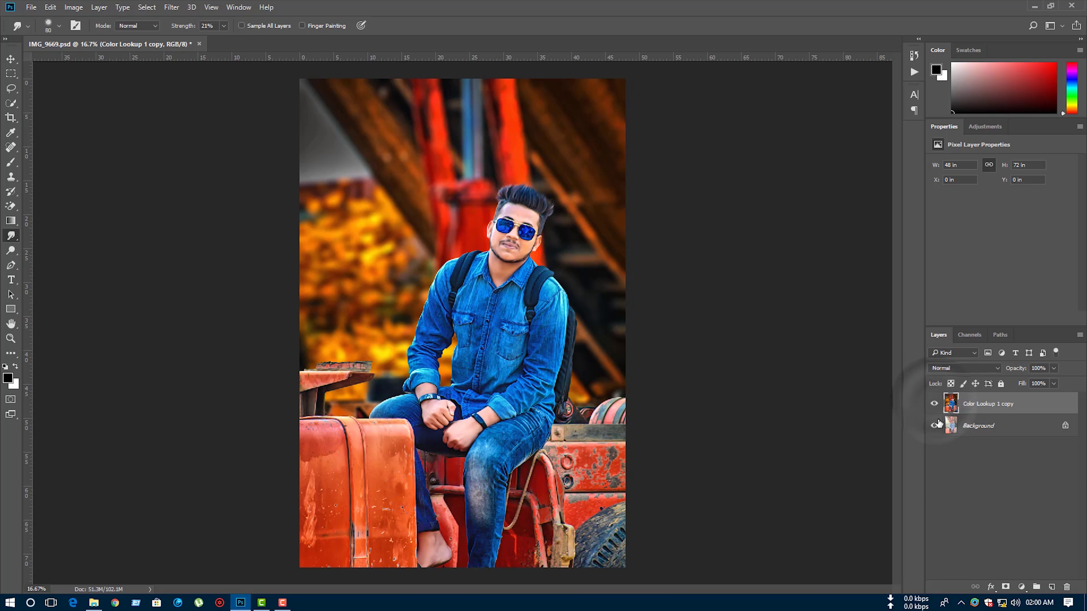
pyautogui.hotkey('ctrl', 'j')
# Step: Add a Color Lookup layer using zafizack-FC-BlueZania.CUBE with an inverted, hidden mask
pyautogui.click(1022, 587)
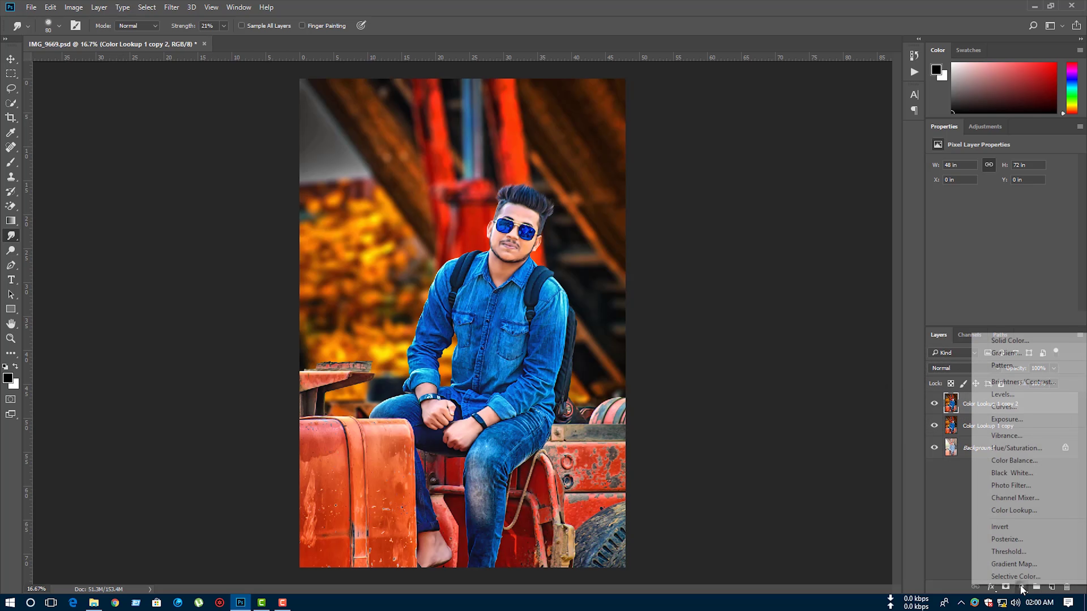
pyautogui.click(1020, 510)
pyautogui.click(1022, 163)
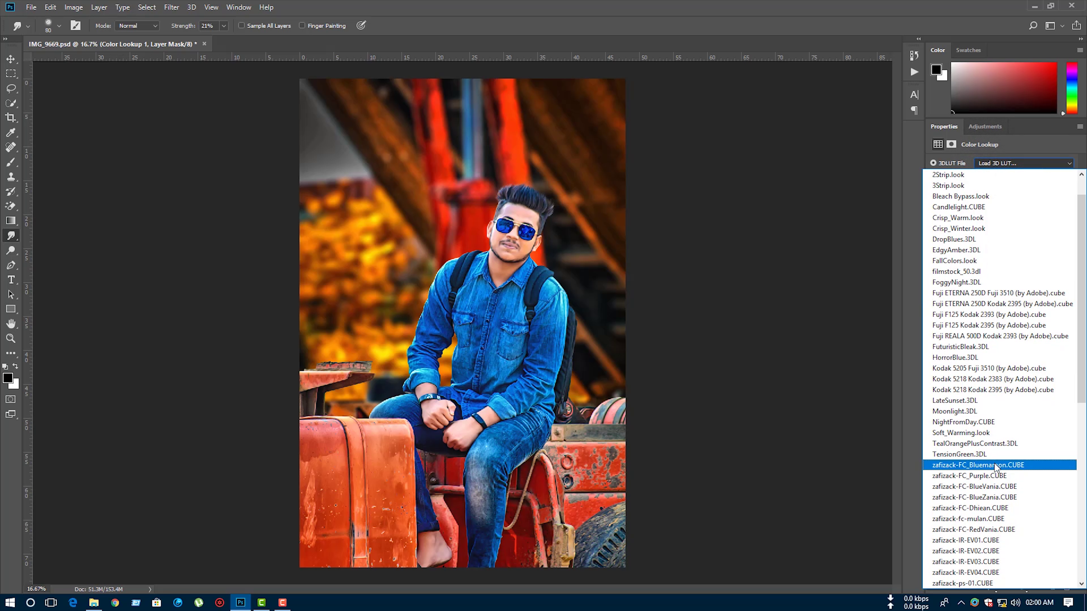
pyautogui.click(996, 466)
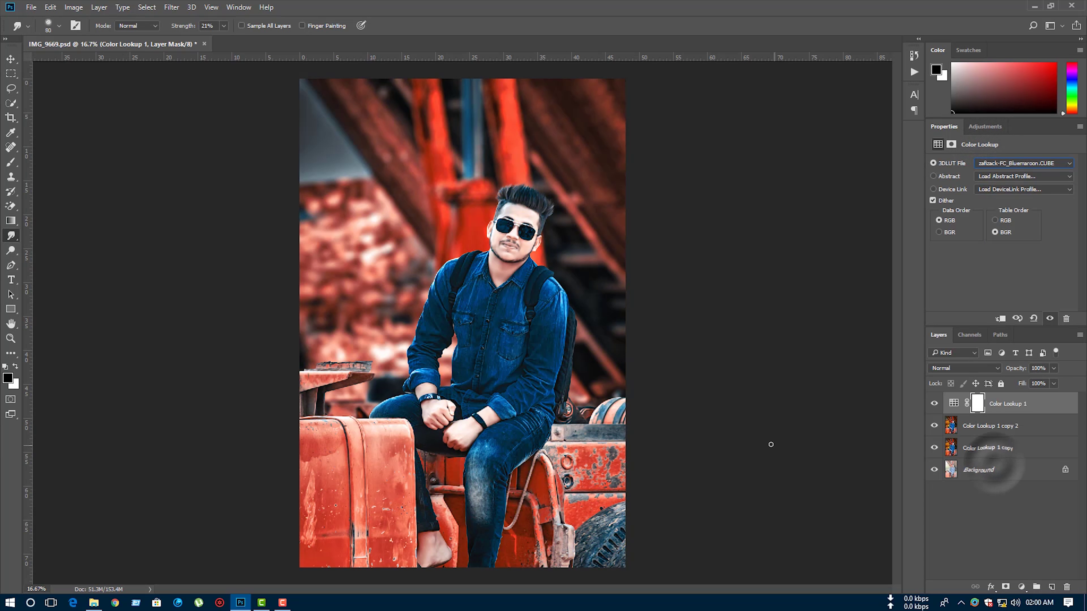
pyautogui.press('Down')
pyautogui.press('Down')
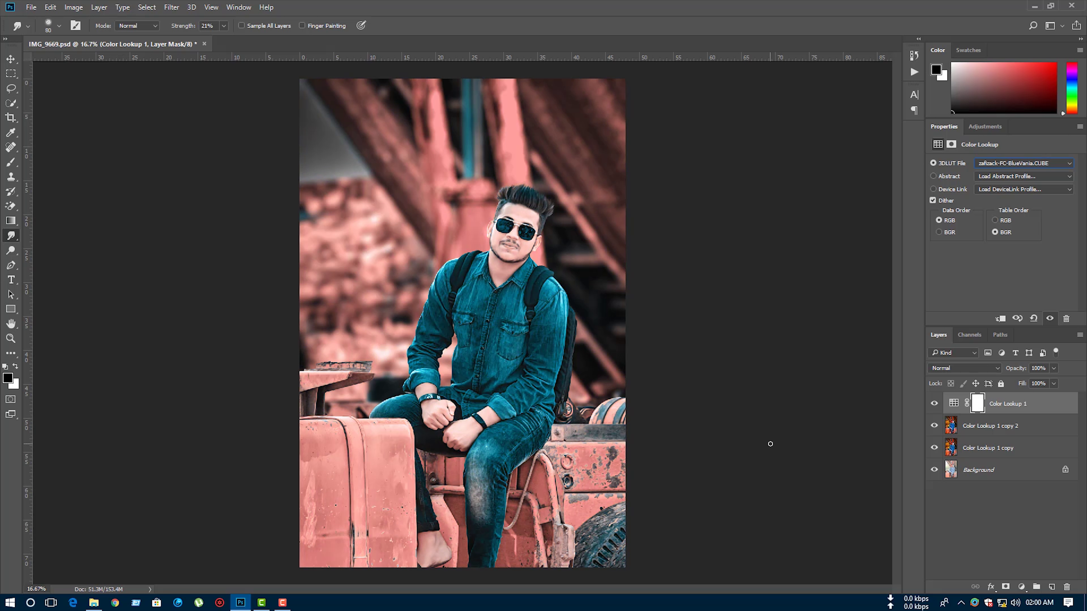
pyautogui.press('Down')
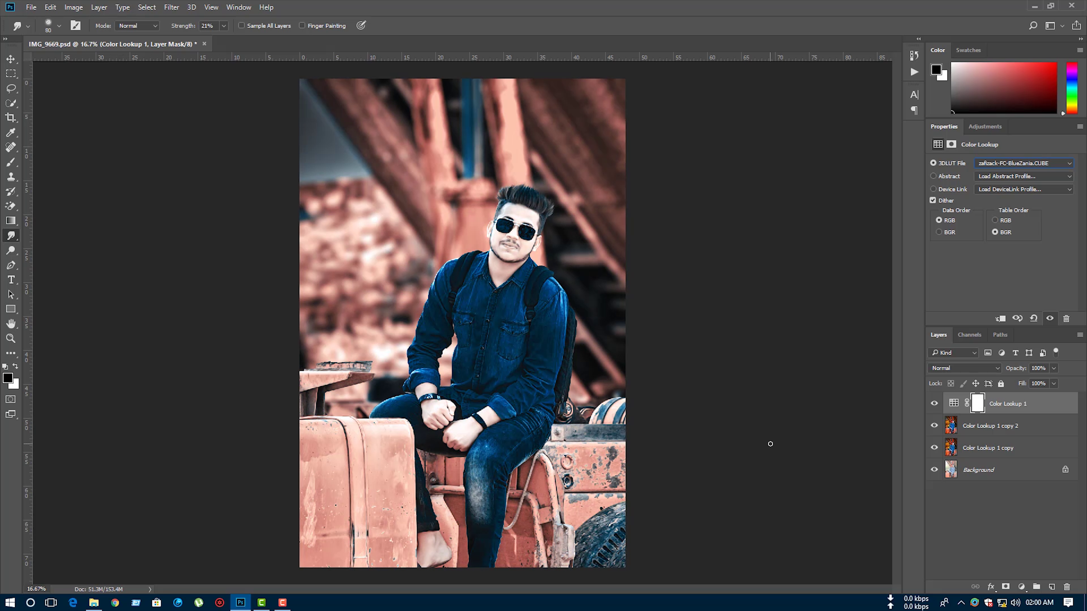
pyautogui.hotkey('ctrl', 'i')
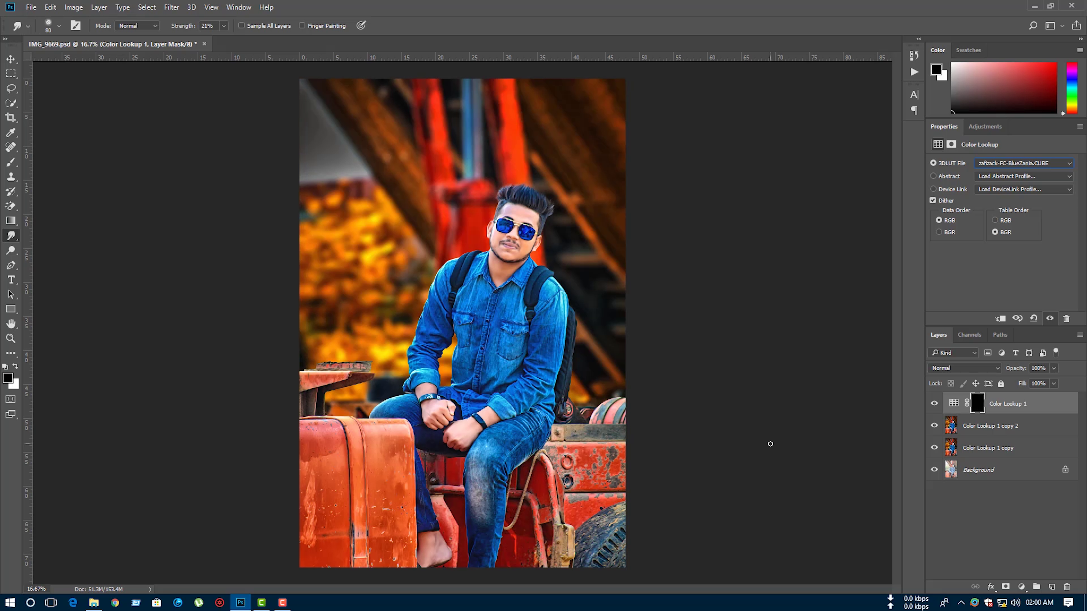
# Step: Set the grade to 40% opacity and paint it in white on forehead, cheeks, chin and neck
pyautogui.hotkey('ctrl', '+')
pyautogui.click(11, 162)
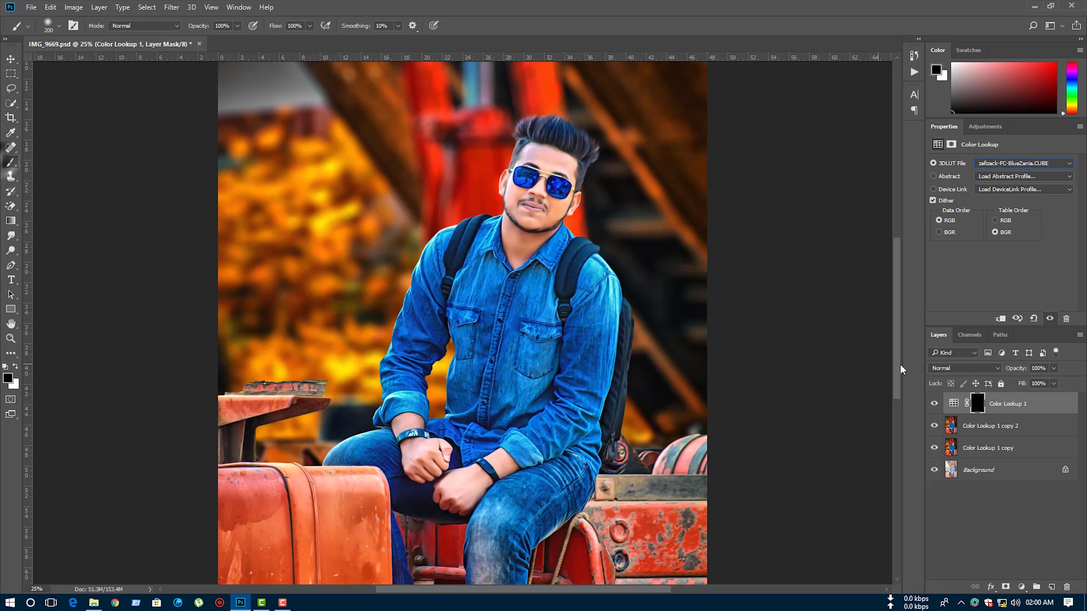
pyautogui.hotkey('ctrl', '+')
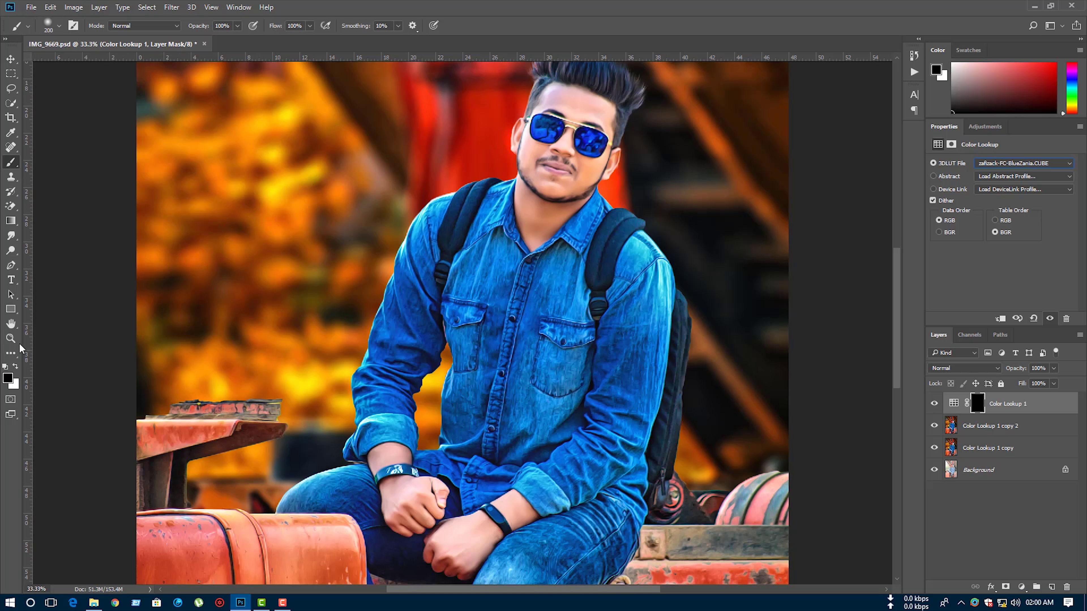
pyautogui.click(16, 367)
pyautogui.scroll(1, 550, 112)
pyautogui.scroll(4, 550, 112)
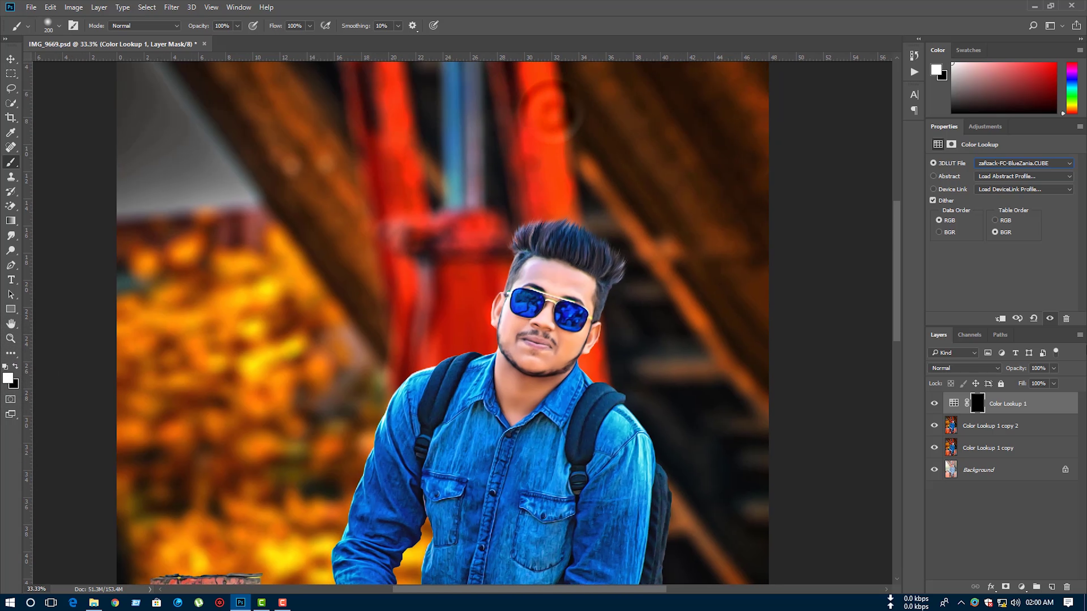
pyautogui.moveTo(1037, 385); pyautogui.dragTo(1029, 387)
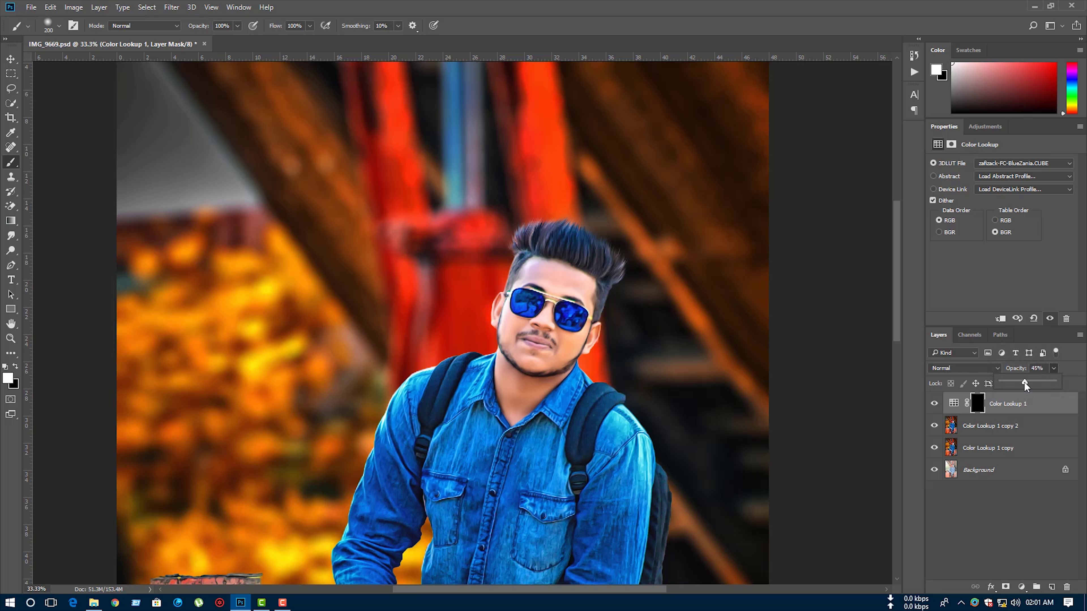
pyautogui.press('[')
pyautogui.moveTo(535, 266); pyautogui.dragTo(560, 296)
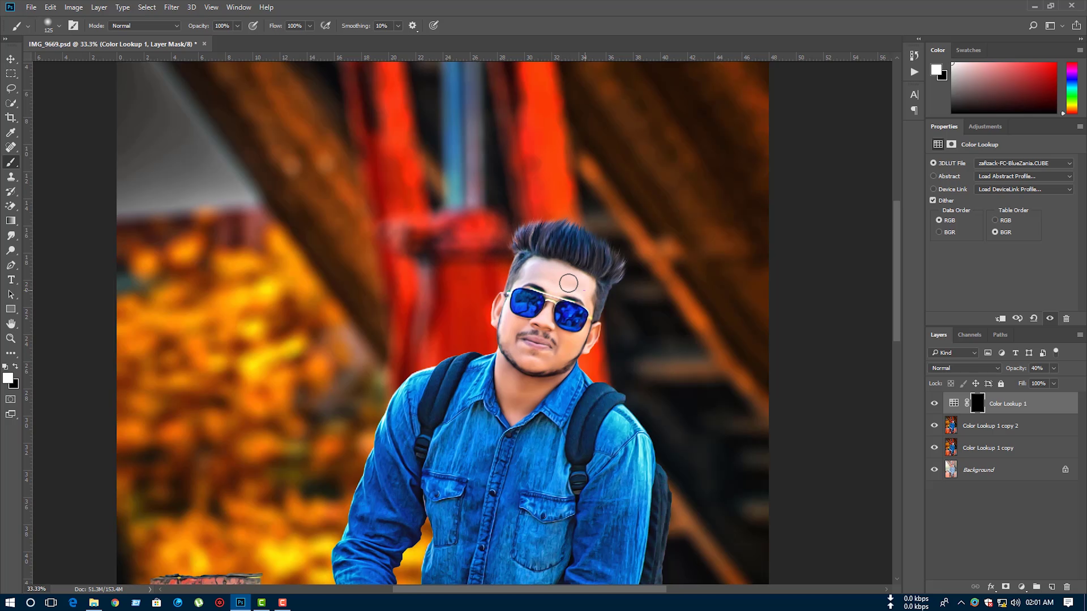
pyautogui.moveTo(572, 347); pyautogui.dragTo(556, 351)
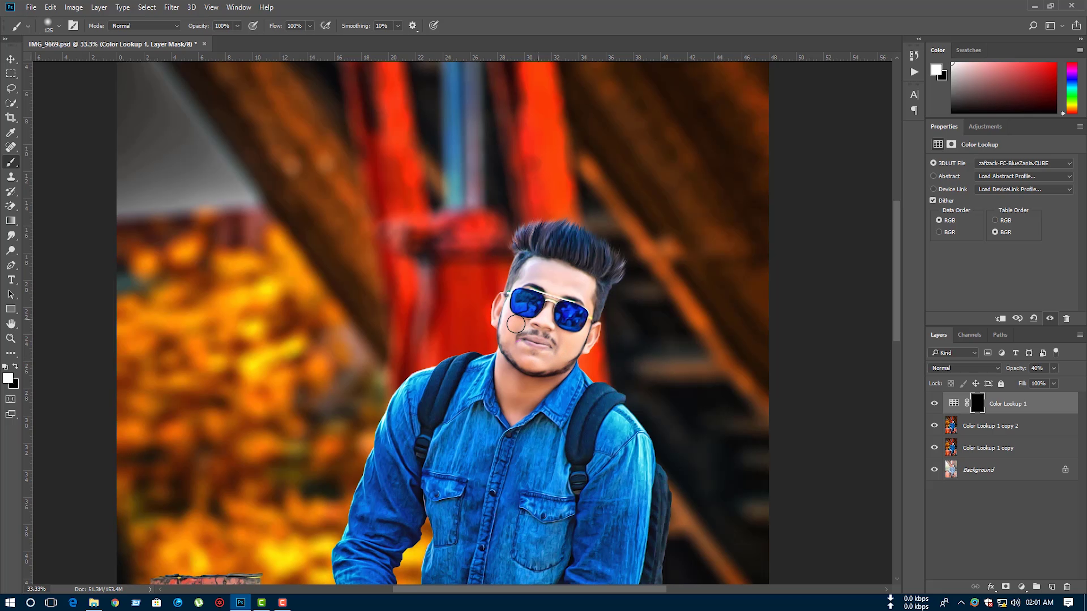
pyautogui.moveTo(518, 368); pyautogui.dragTo(572, 350)
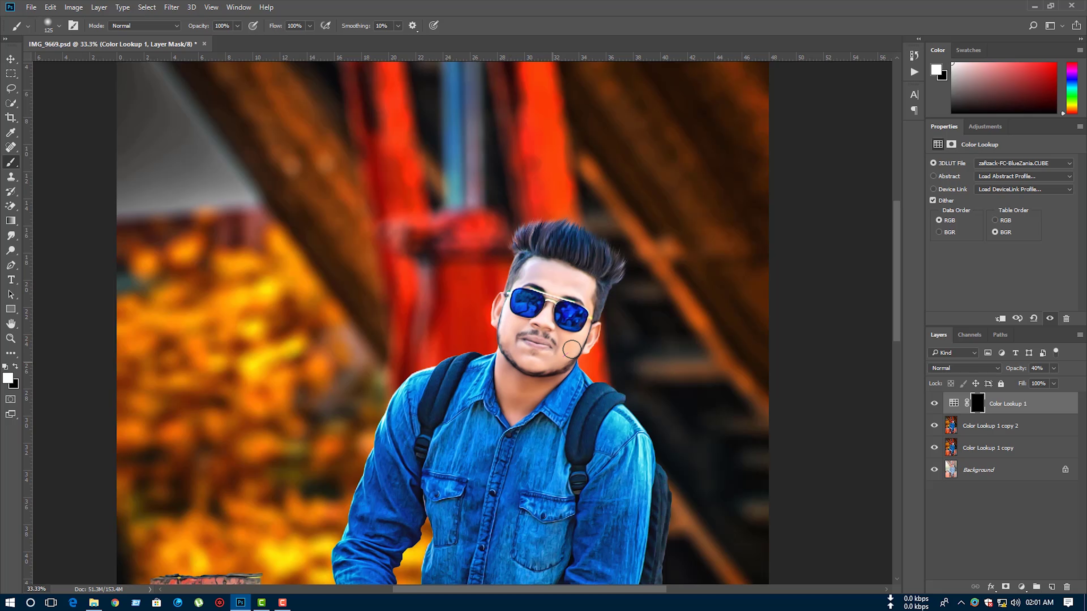
pyautogui.moveTo(506, 417)
pyautogui.mouseDown()
pyautogui.moveTo(511, 398)
pyautogui.moveTo(560, 376)
pyautogui.mouseUp()
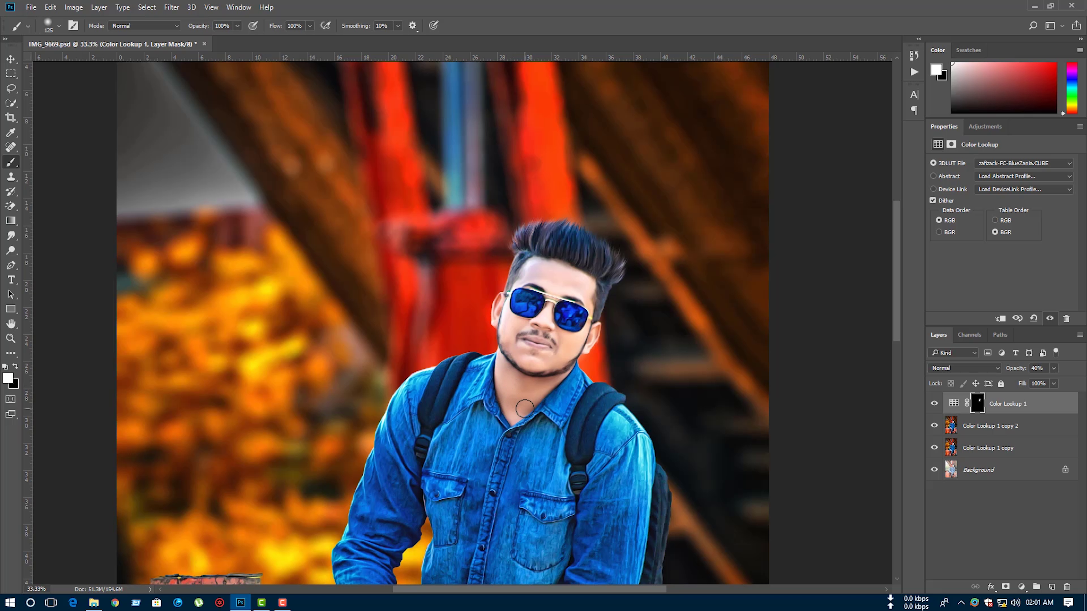
# Step: Reveal the grade on the forearm and bare ankle, then merge it into the layer below
pyautogui.hotkey('ctrl', '-')
pyautogui.hotkey('ctrl', '-')
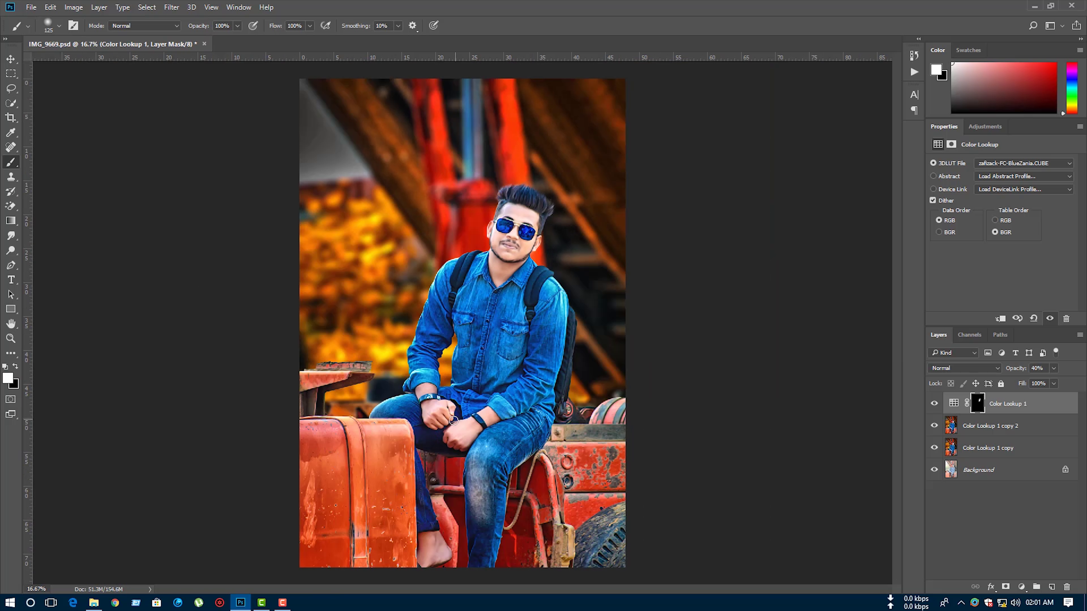
pyautogui.hotkey('ctrl', '+')
pyautogui.hotkey('ctrl', '+')
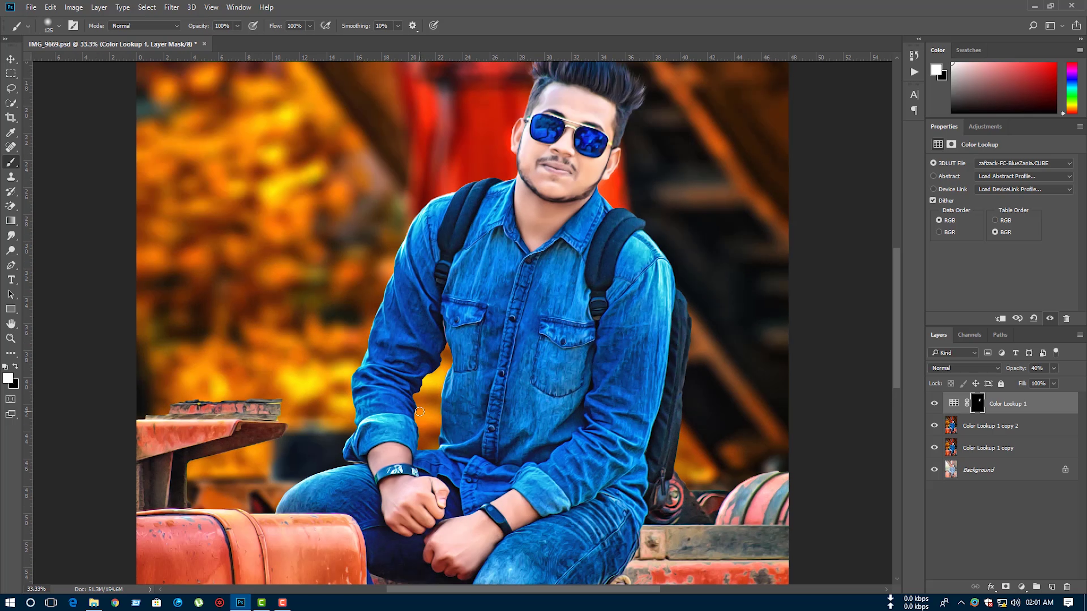
pyautogui.moveTo(379, 458)
pyautogui.mouseDown()
pyautogui.moveTo(438, 499)
pyautogui.moveTo(444, 531)
pyautogui.moveTo(524, 518)
pyautogui.mouseUp()
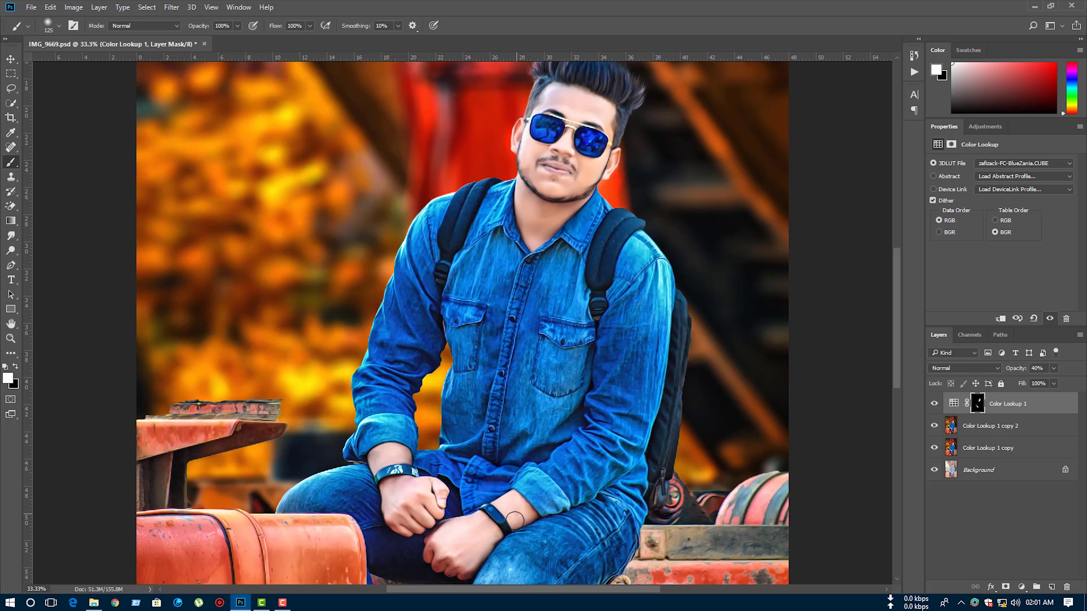
pyautogui.scroll(-8, 524, 517)
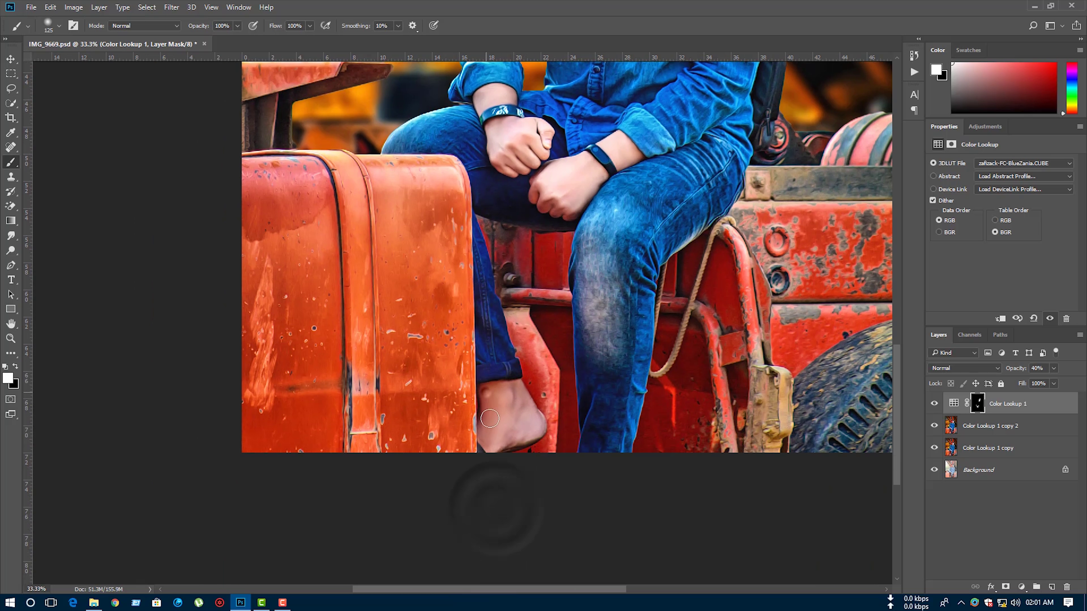
pyautogui.moveTo(491, 412); pyautogui.dragTo(501, 394)
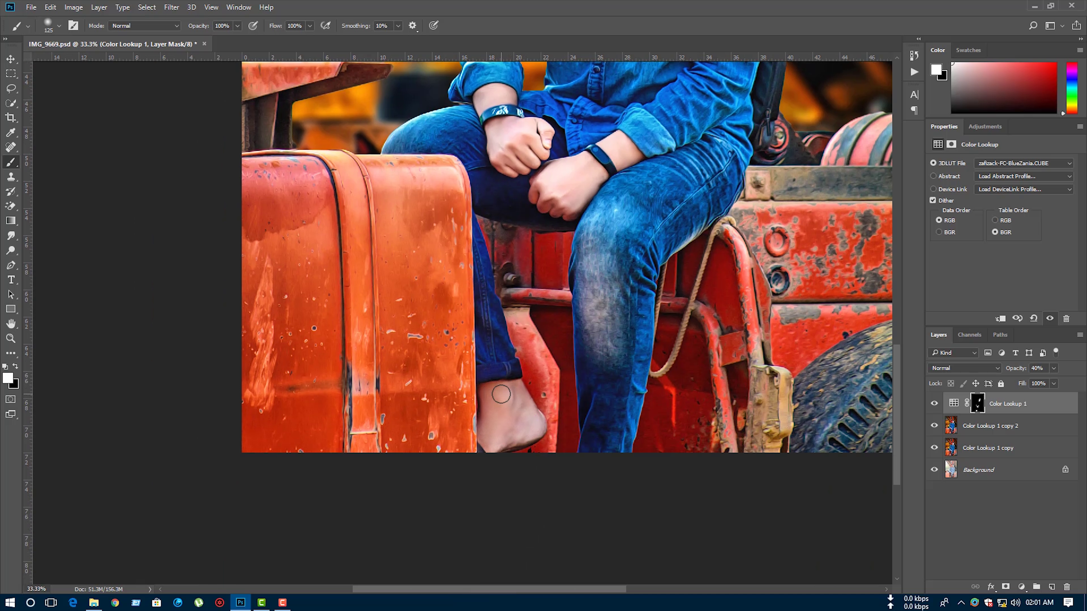
pyautogui.hotkey('ctrl', '-')
pyautogui.hotkey('ctrl', '-')
pyautogui.hotkey('ctrl', '-')
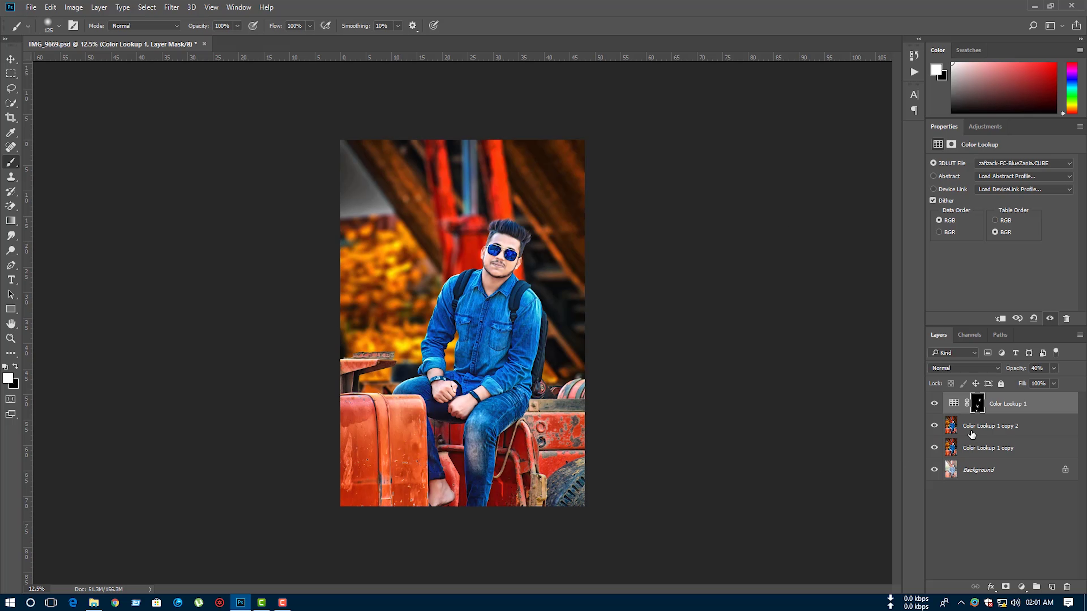
pyautogui.hotkey('ctrl', 'e')
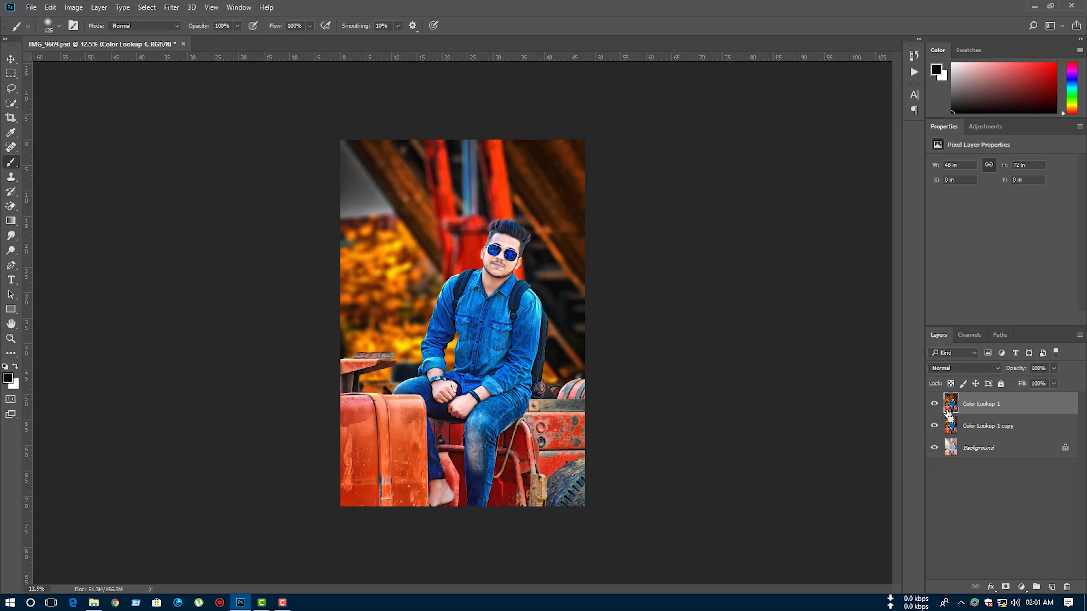
# Step: Open light_by_tapash_editz-daj5egp.png from Photo (H:) > photoshop work > light
pyautogui.click(934, 403)
pyautogui.click(31, 7)
pyautogui.click(47, 28)
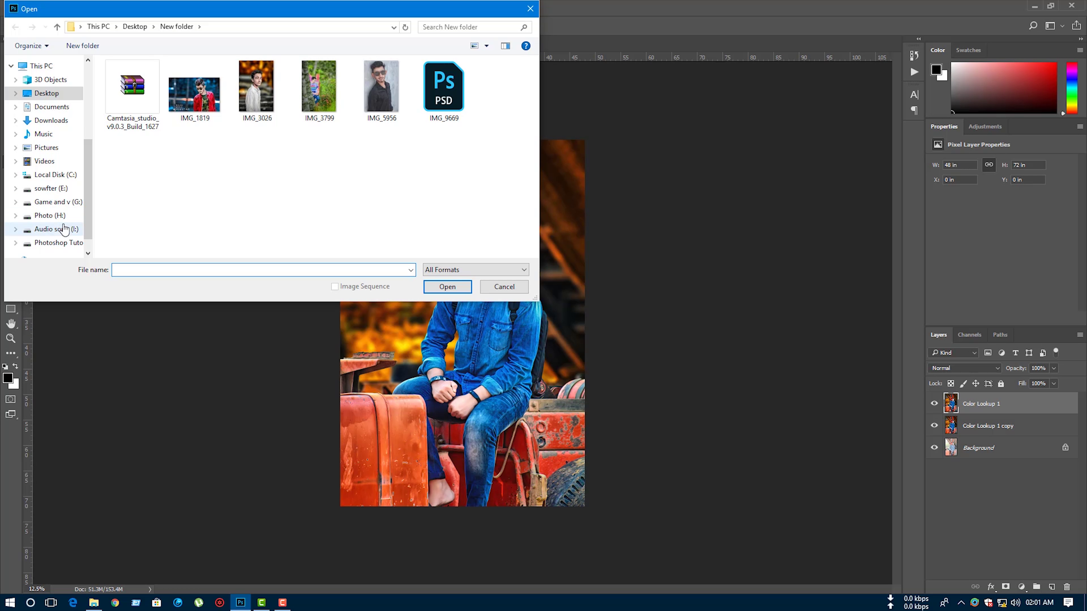
pyautogui.click(49, 216)
pyautogui.doubleClick(255, 92)
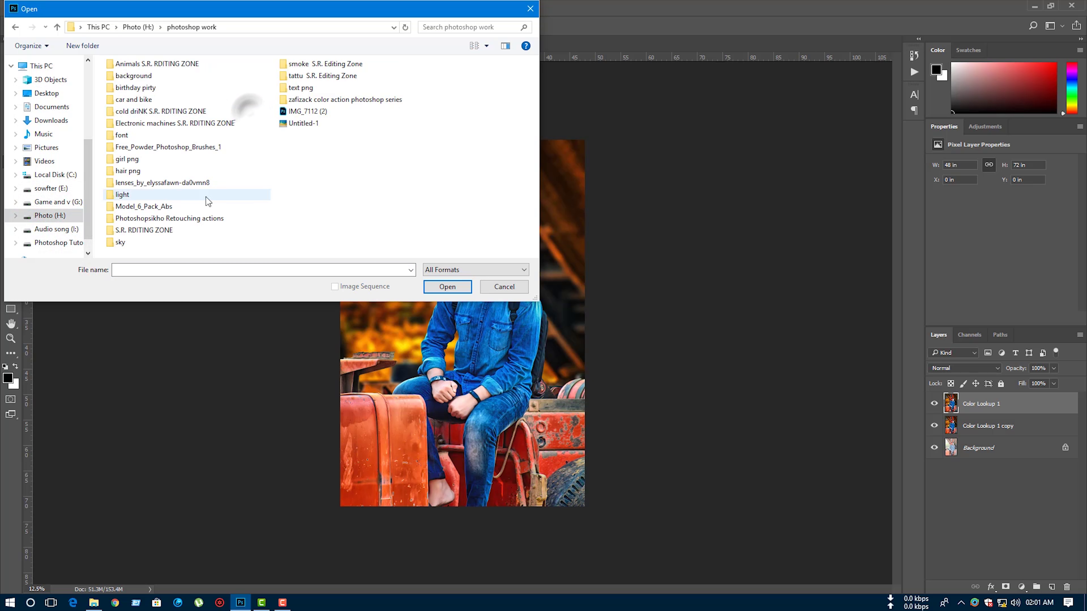
pyautogui.doubleClick(122, 194)
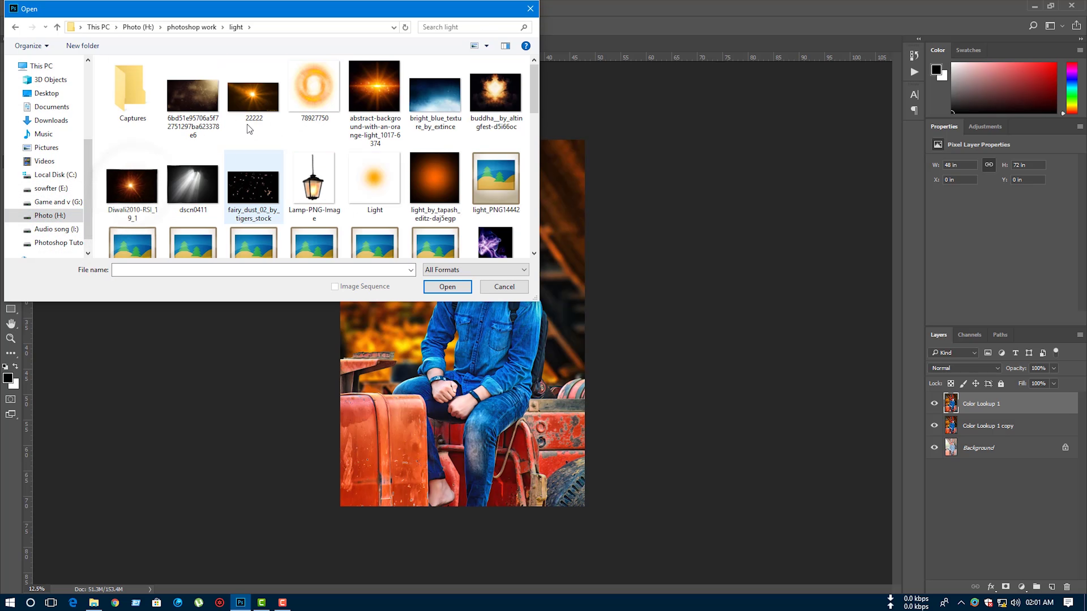
pyautogui.doubleClick(434, 177)
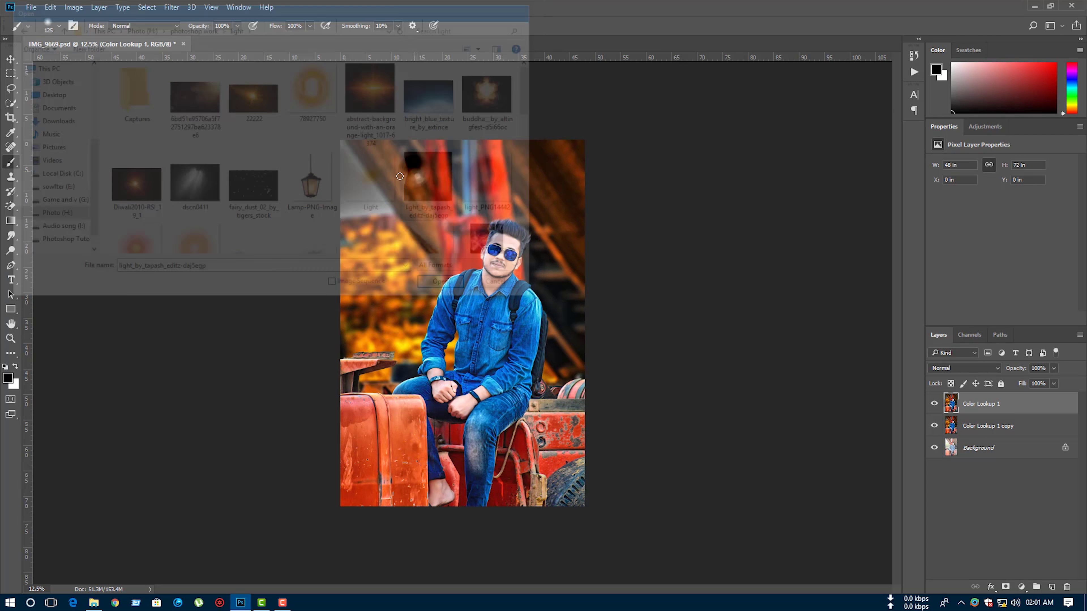
# Step: Move the orange light into the IMG_9669 photo and enlarge it over the upper-left area
pyautogui.press('v')
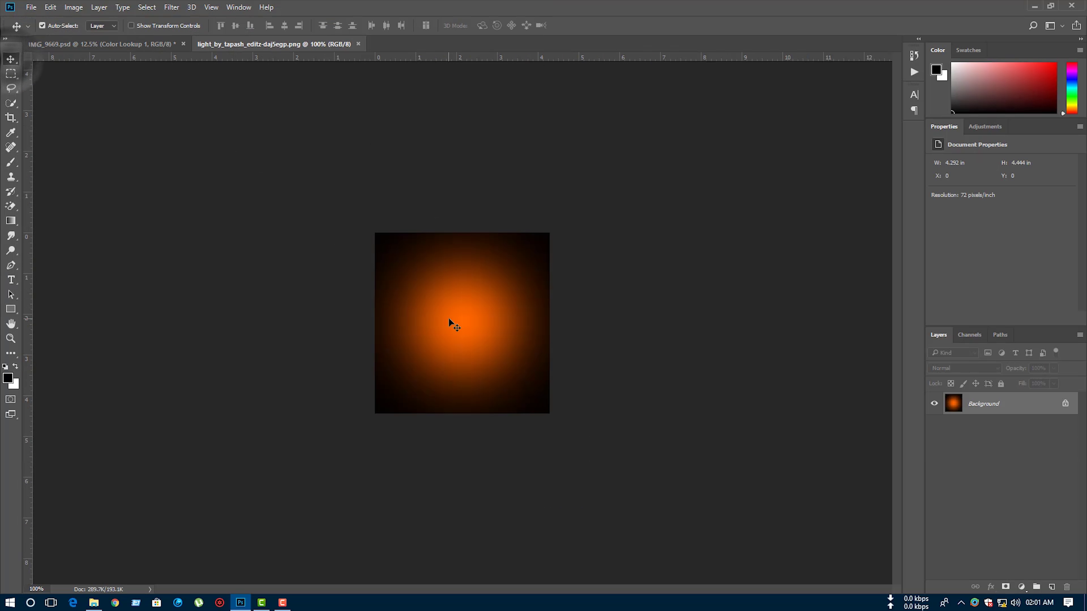
pyautogui.moveTo(141, 31); pyautogui.dragTo(364, 182)
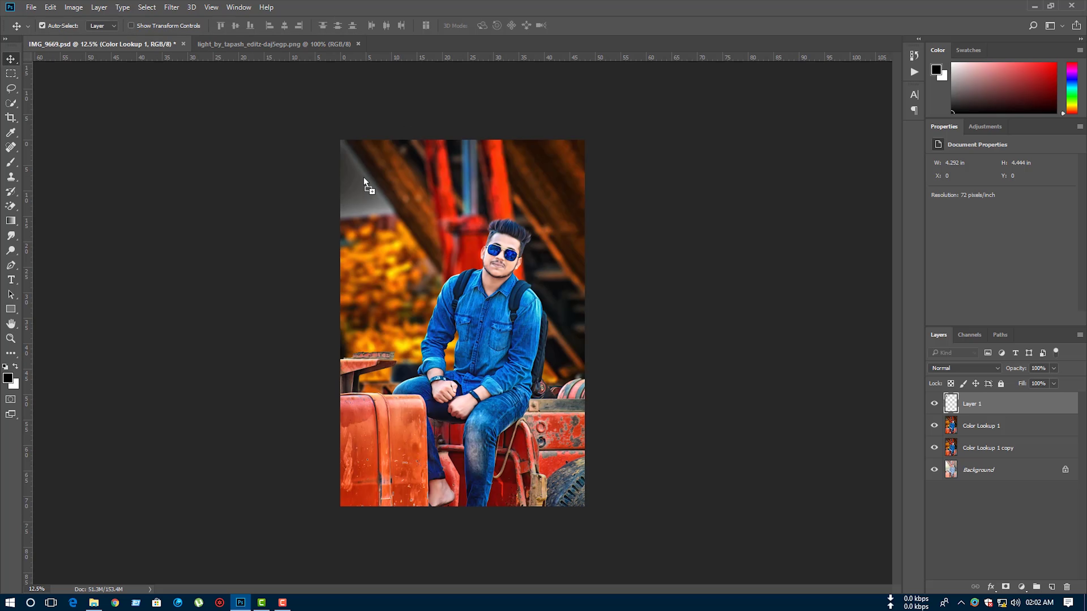
pyautogui.hotkey('ctrl', 't')
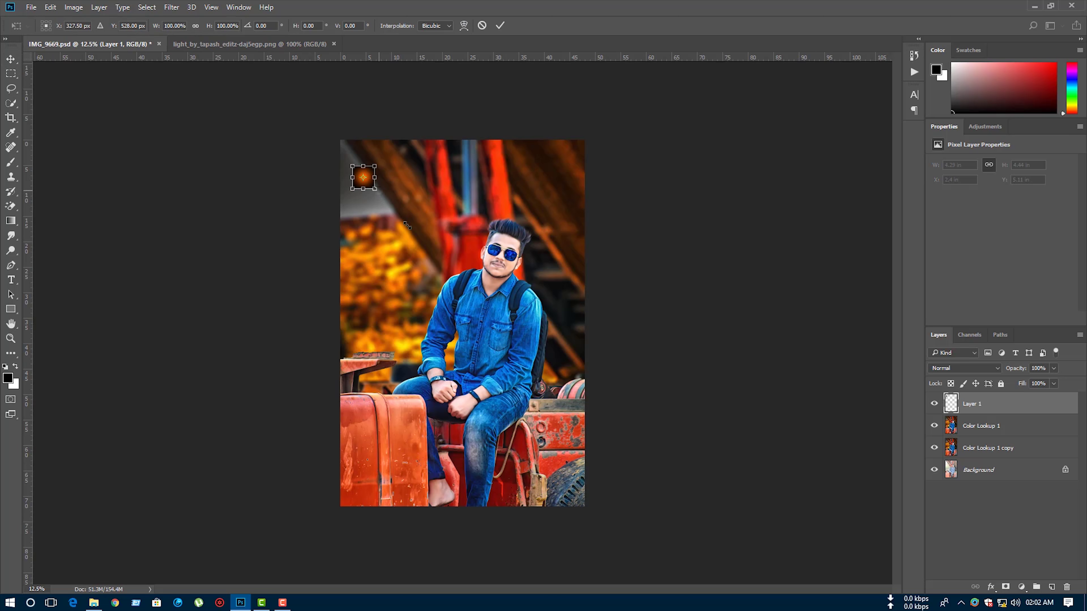
pyautogui.moveTo(375, 189); pyautogui.dragTo(600, 382)
pyautogui.moveTo(512, 291); pyautogui.dragTo(438, 237)
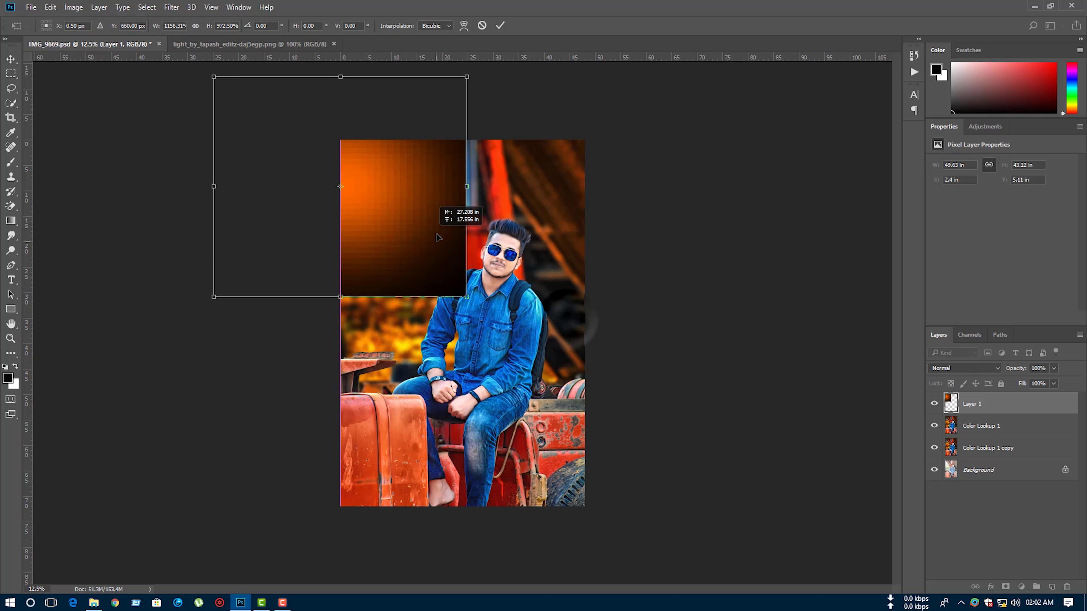
pyautogui.moveTo(480, 300); pyautogui.dragTo(497, 350)
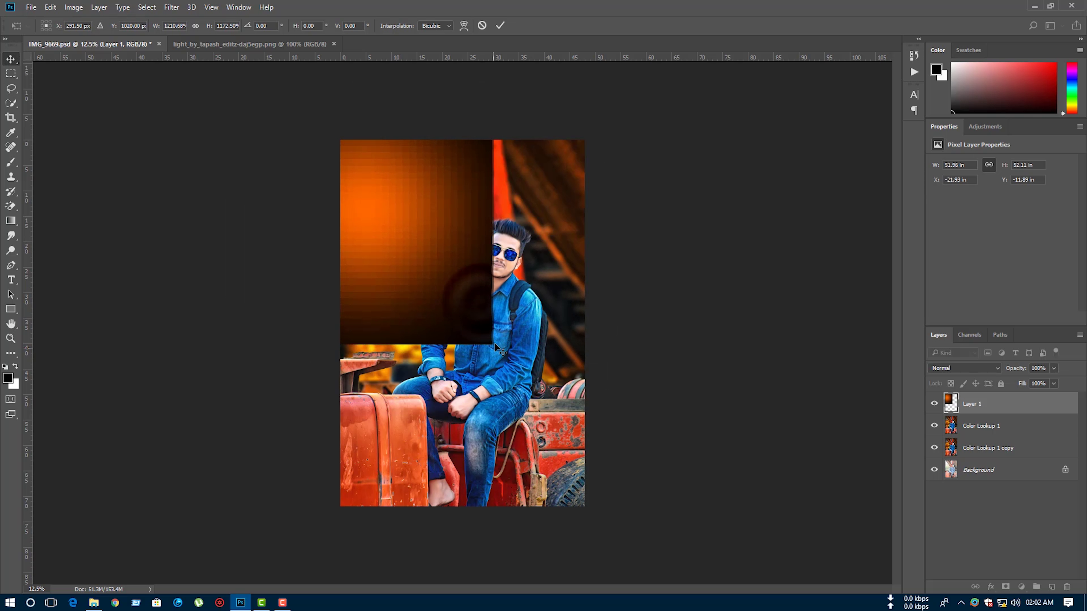
pyautogui.press('Return')
# Step: Set the light layer to Screen blend mode, shift it, and skew and rotate it
pyautogui.click(949, 371)
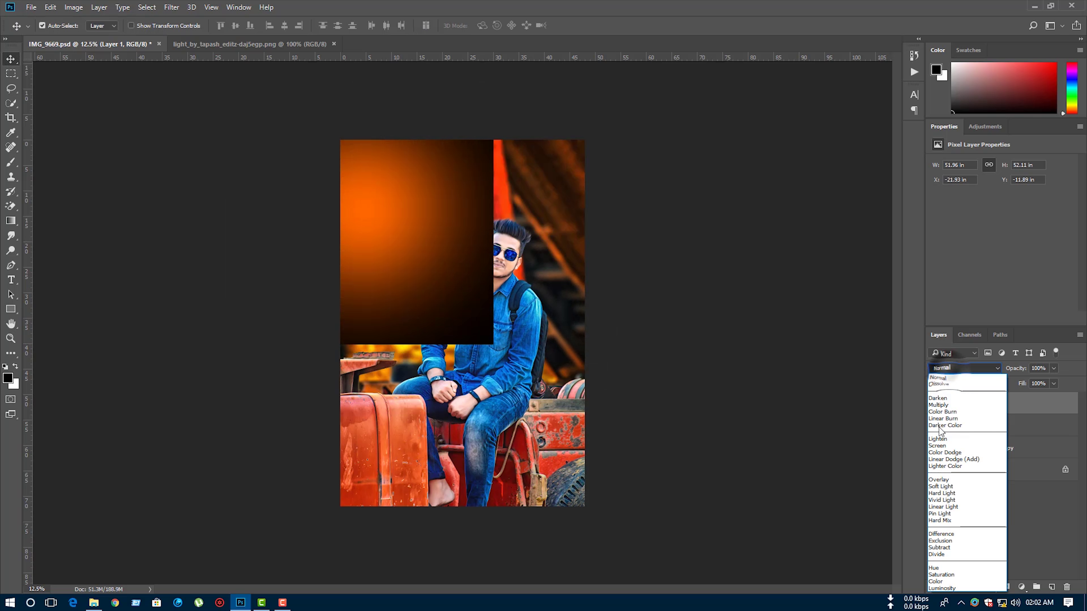
pyautogui.click(942, 444)
pyautogui.moveTo(366, 198); pyautogui.dragTo(355, 221)
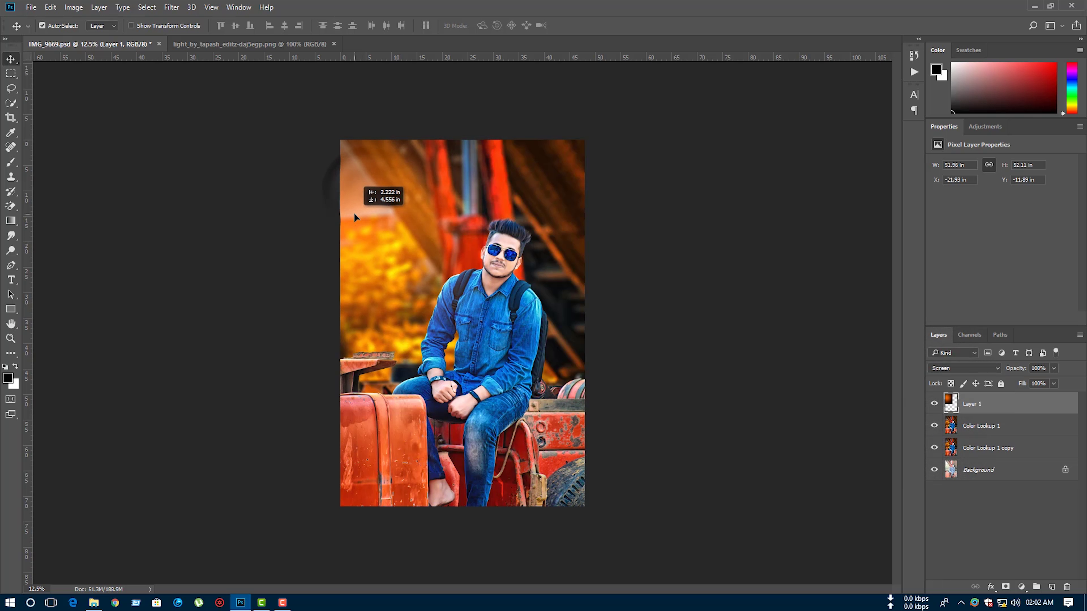
pyautogui.hotkey('ctrl', 't')
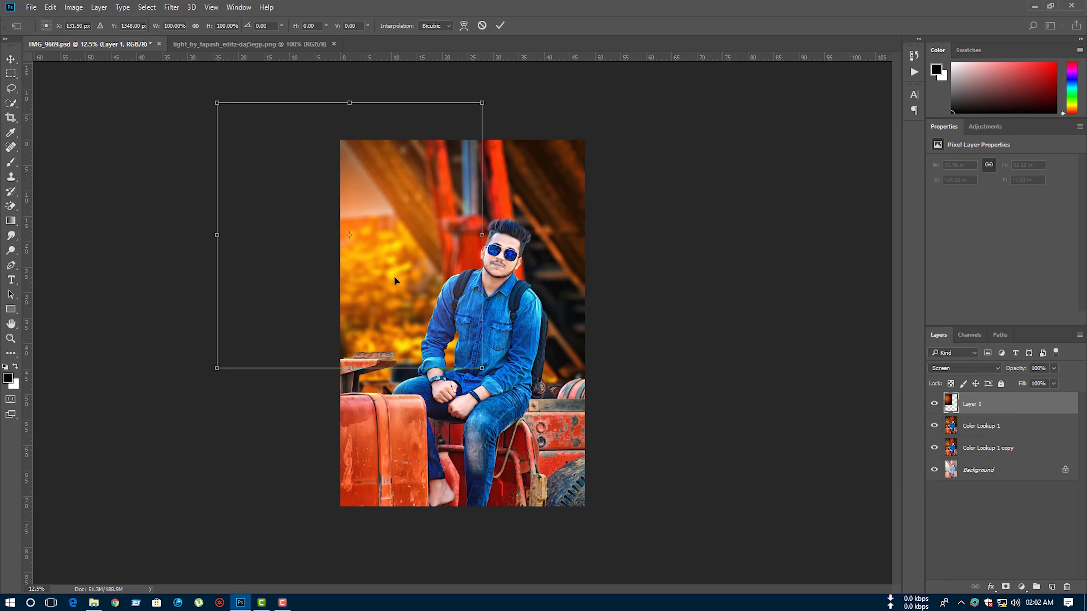
pyautogui.moveTo(484, 103); pyautogui.dragTo(452, 131)
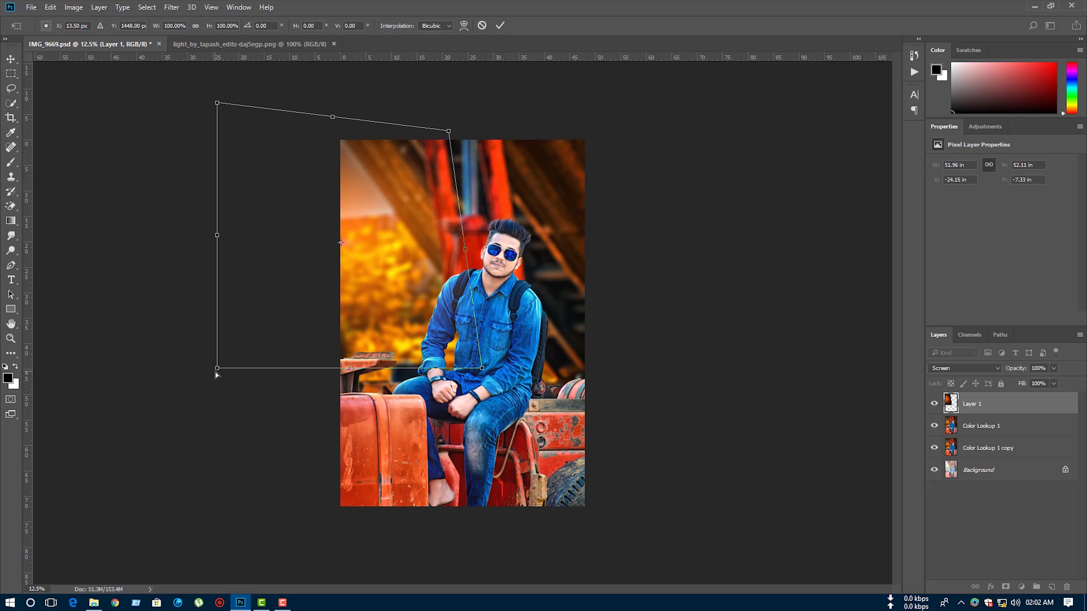
pyautogui.moveTo(217, 368); pyautogui.dragTo(266, 321)
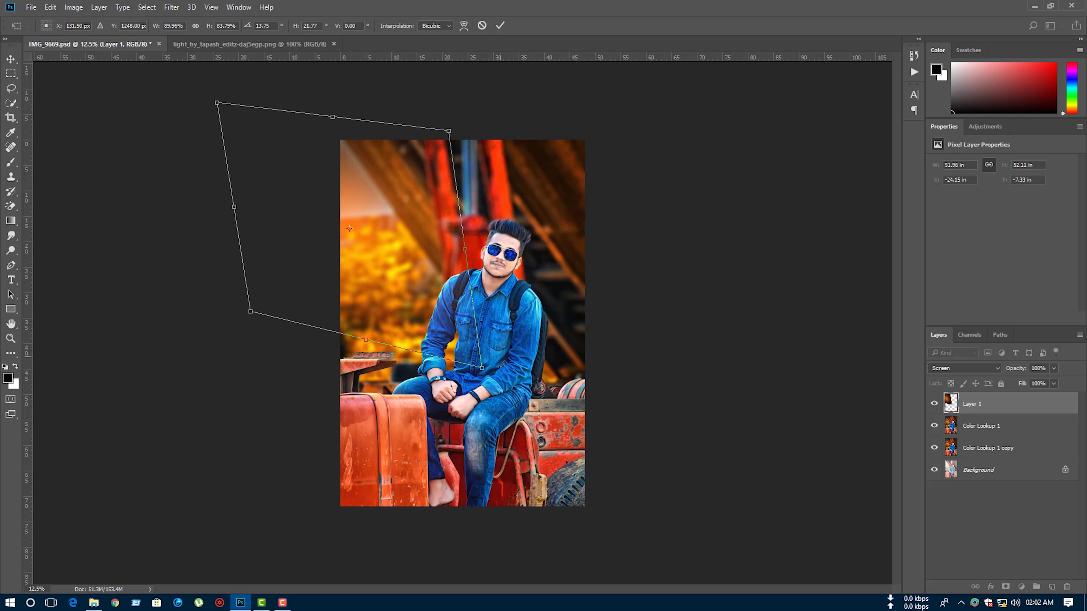
pyautogui.moveTo(503, 364); pyautogui.dragTo(506, 424)
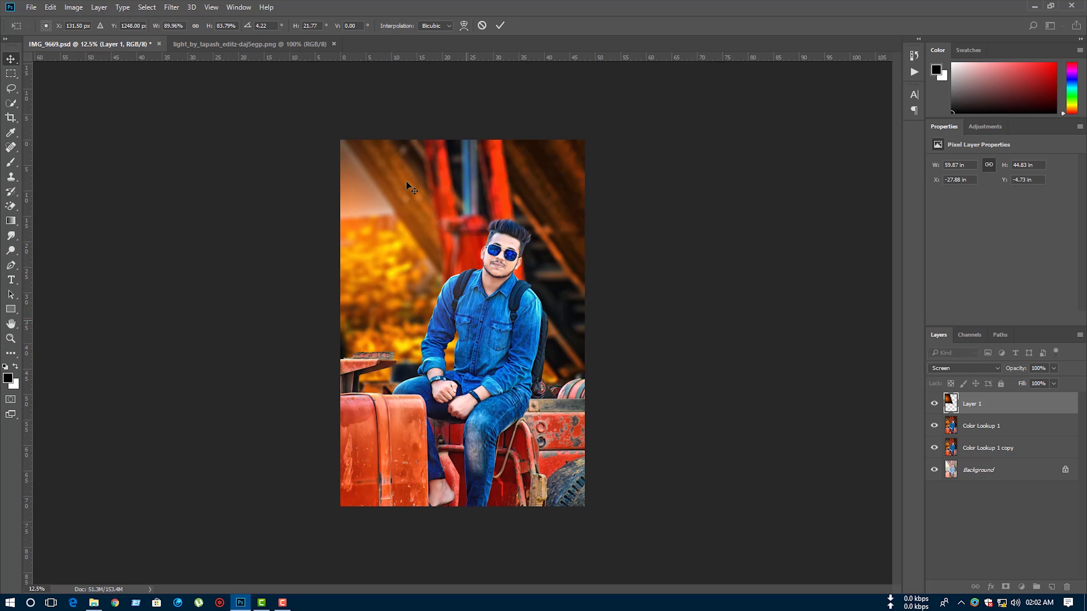
pyautogui.press('Return')
# Step: Soften the light with an 18-pixel Gaussian Blur
pyautogui.click(171, 7)
pyautogui.moveTo(209, 122)
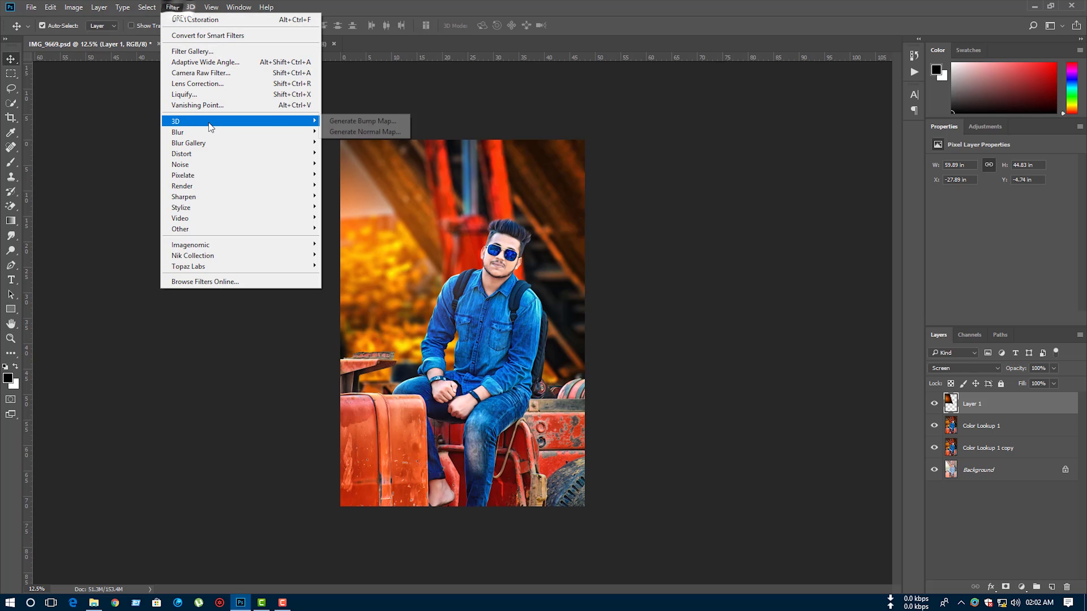
pyautogui.click(352, 174)
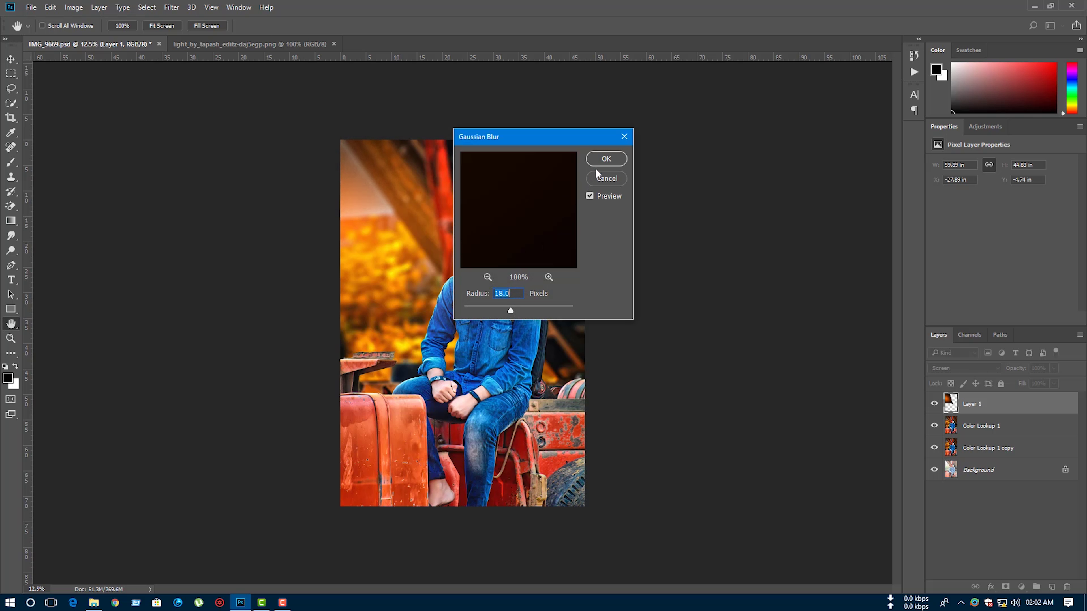
pyautogui.click(605, 160)
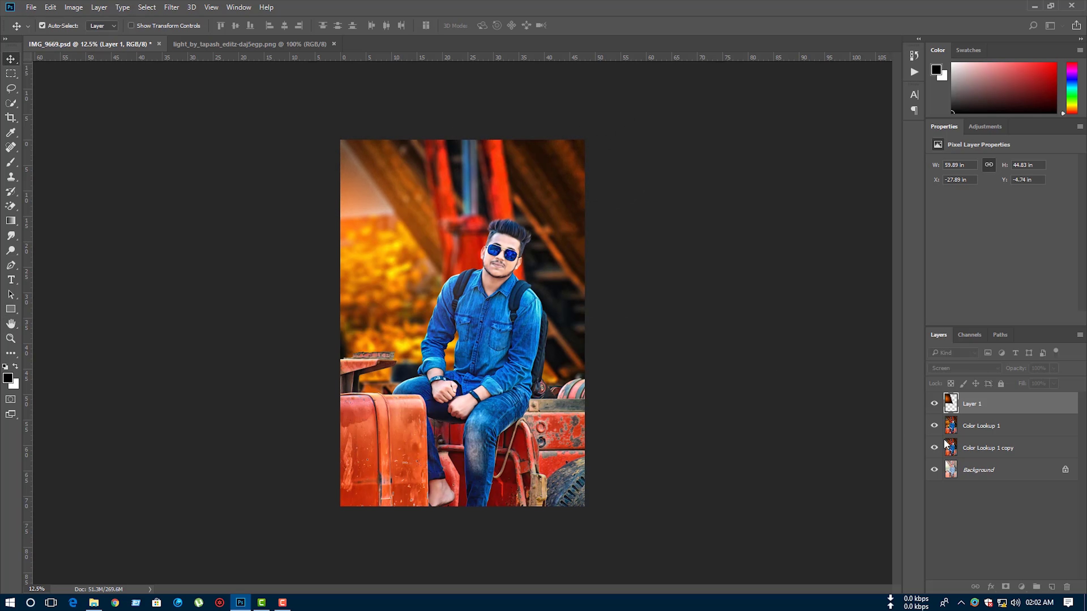
pyautogui.keyDown('ctrl'); pyautogui.click(1012, 428); pyautogui.keyUp('ctrl')
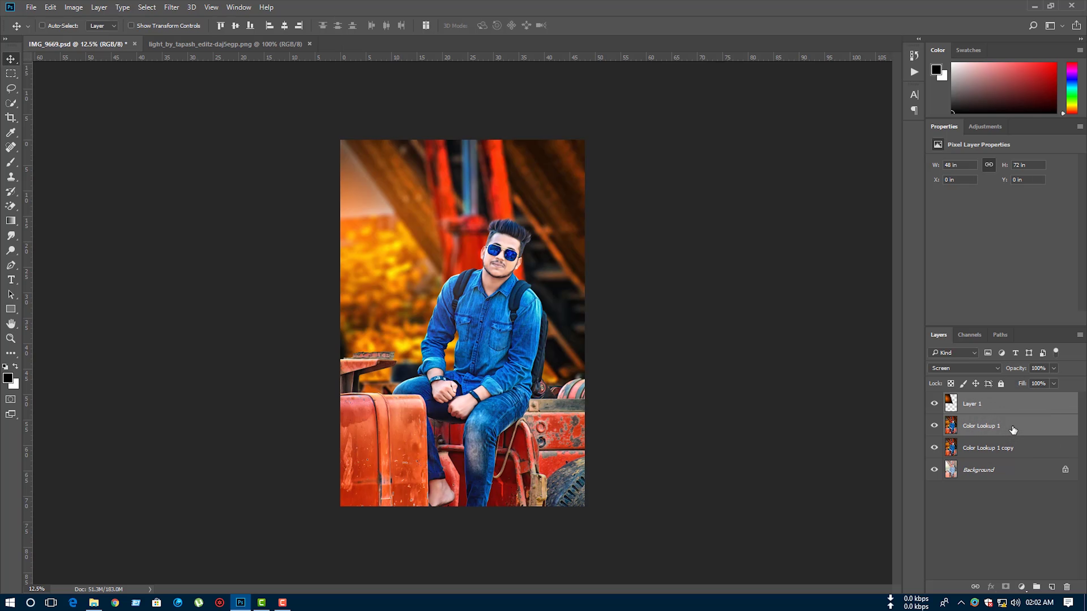
# Step: Merge Layer 1 with Color Lookup 1 and Color Lookup 1 copy, then compare against the original
pyautogui.hotkey('ctrl', 'e')
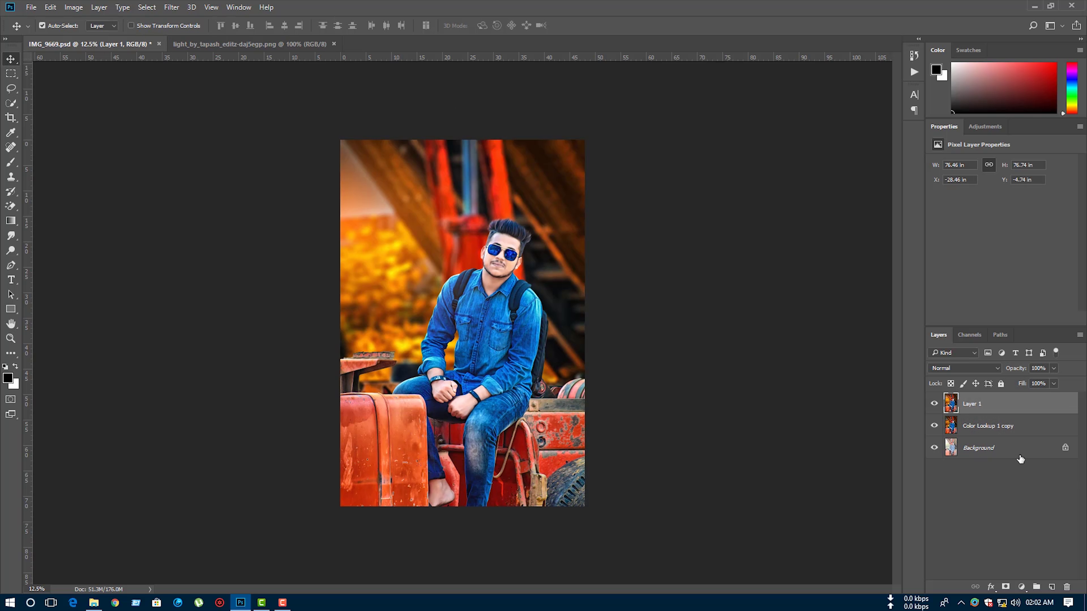
pyautogui.keyDown('ctrl'); pyautogui.click(1010, 428); pyautogui.keyUp('ctrl')
pyautogui.hotkey('ctrl', 'e')
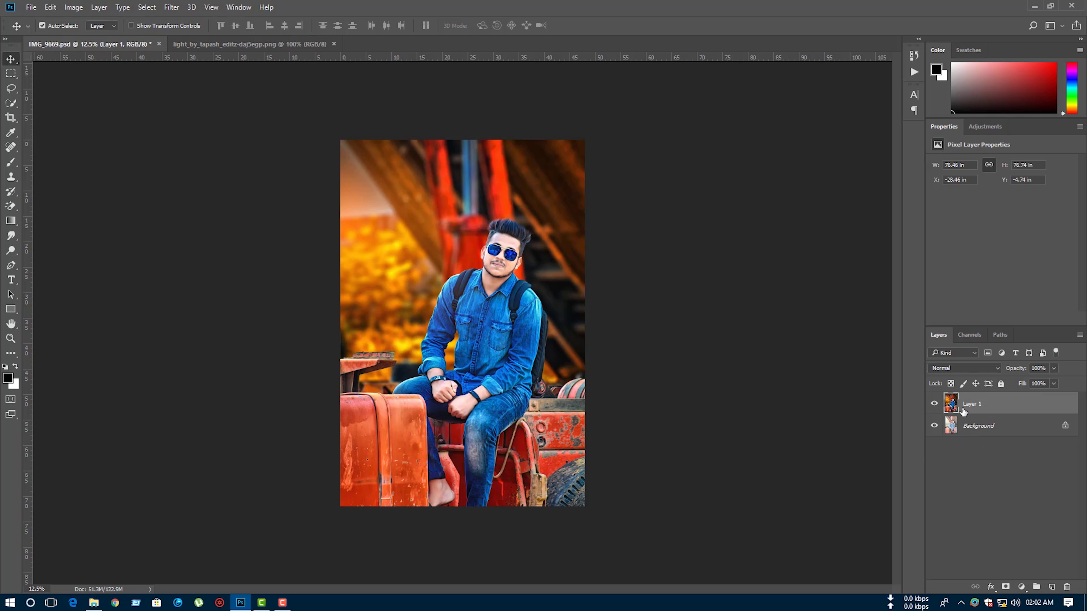
pyautogui.click(934, 404)
pyautogui.click(934, 403)
pyautogui.click(934, 404)
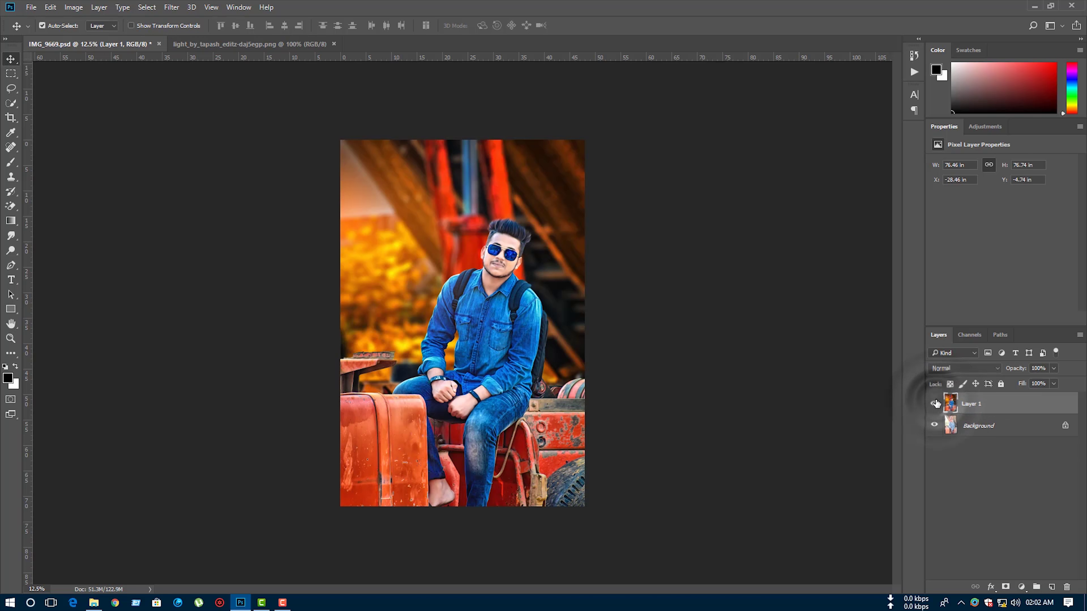
# Step: Open the Untitled-1 signature file from the photoshop work folder on the Photo (H:) drive
pyautogui.click(30, 8)
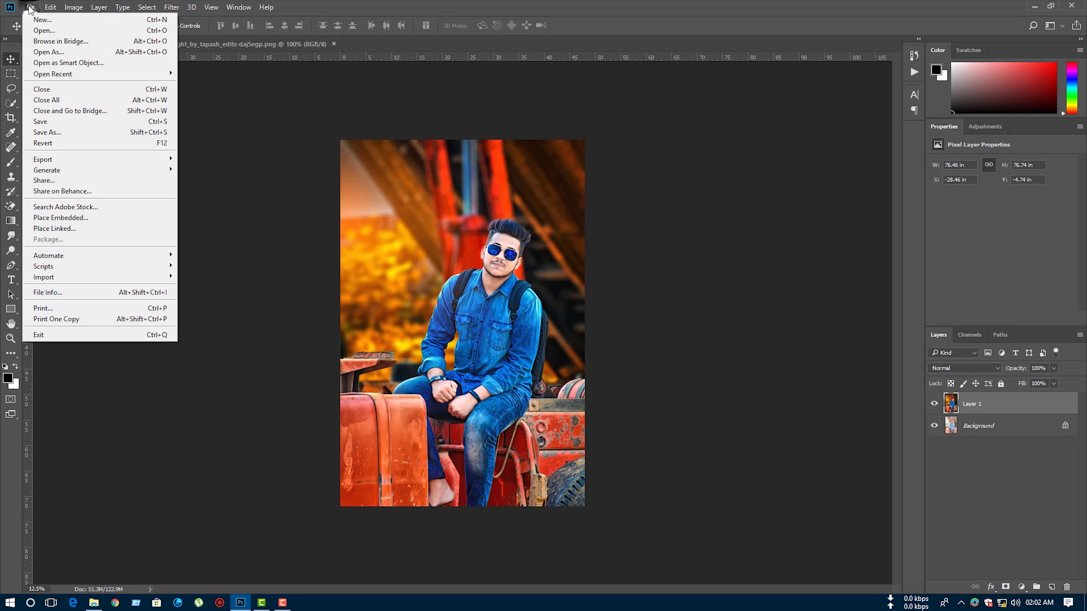
pyautogui.click(37, 31)
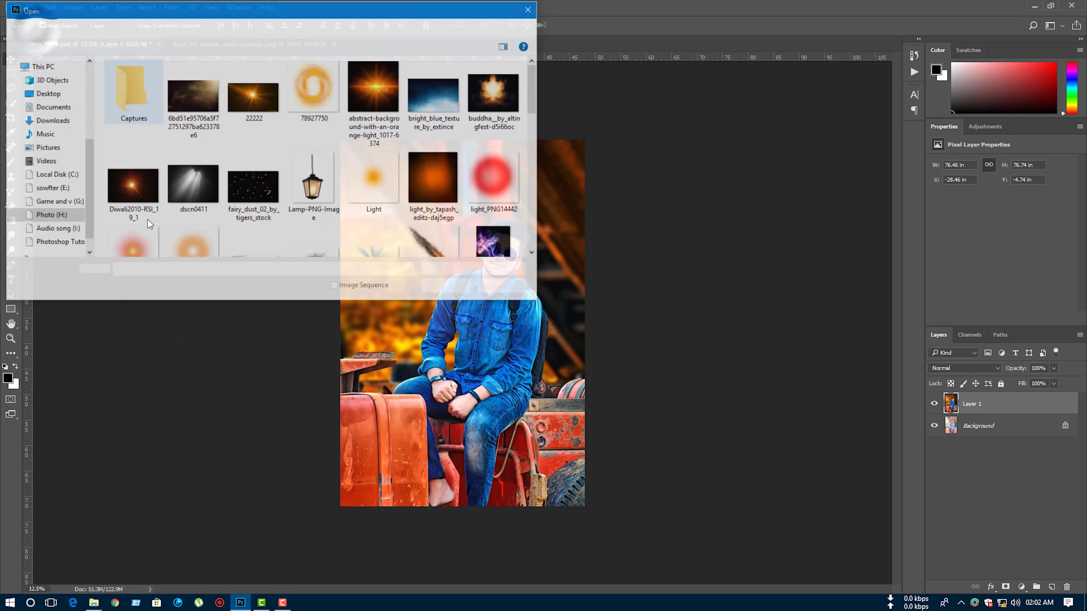
pyautogui.click(49, 216)
pyautogui.doubleClick(257, 99)
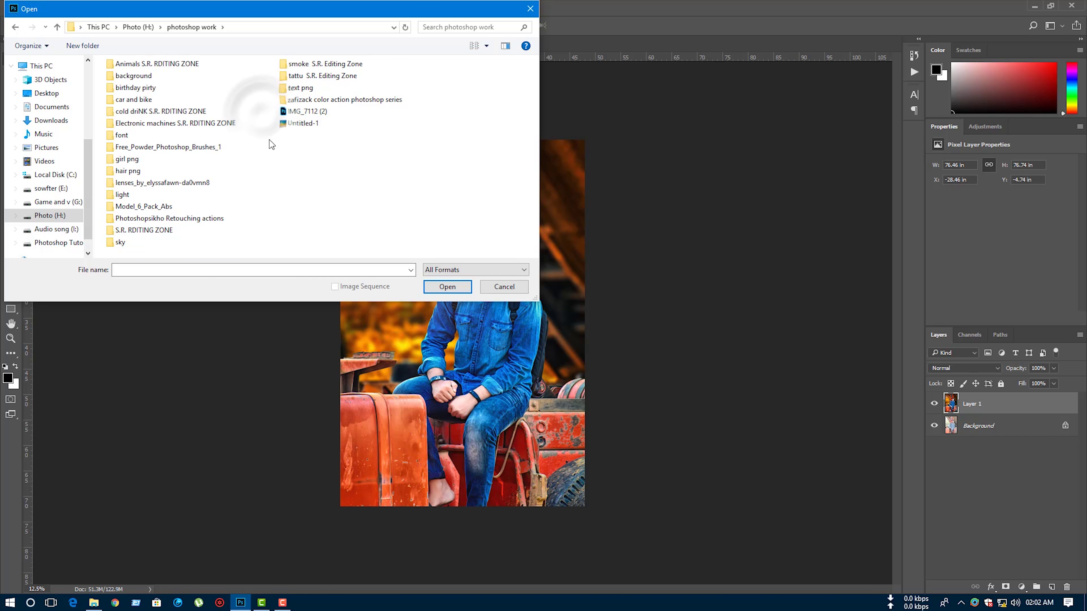
pyautogui.doubleClick(283, 123)
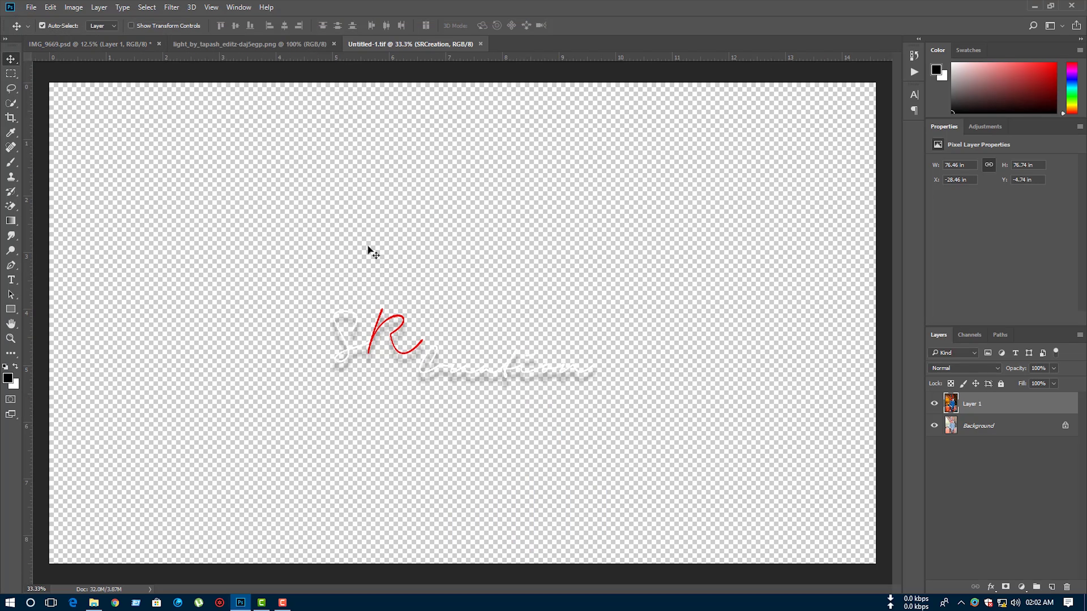
# Step: Bring the SRCreation signature in, shrink it into the upper-right corner, and merge it into Layer 1
pyautogui.moveTo(370, 317)
pyautogui.mouseDown()
pyautogui.moveTo(111, 60)
pyautogui.moveTo(392, 426)
pyautogui.moveTo(432, 239)
pyautogui.moveTo(463, 256)
pyautogui.mouseUp()
pyautogui.hotkey('ctrl', 't')
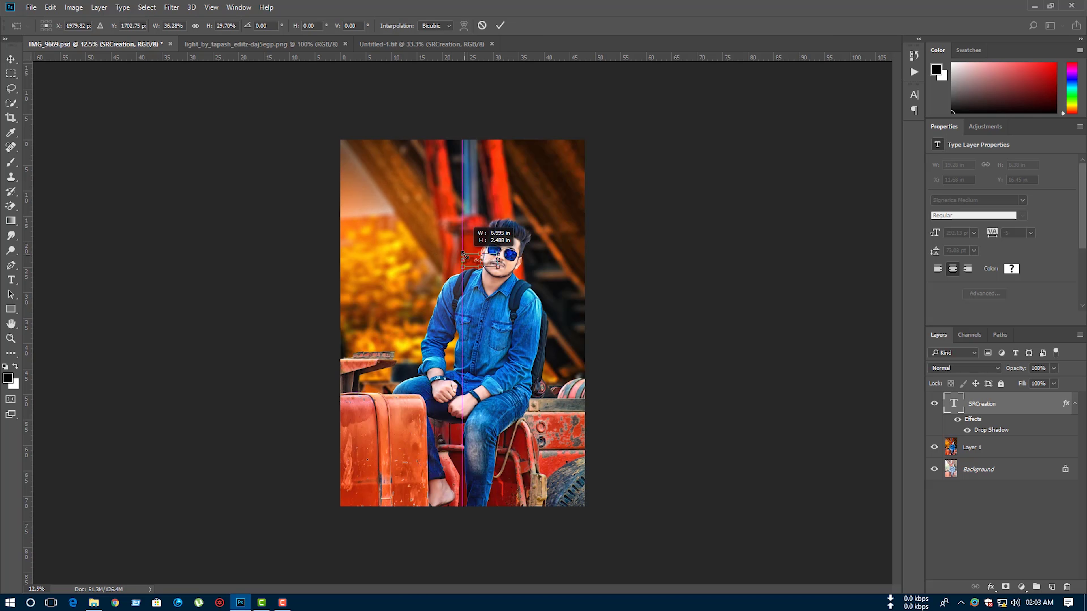
pyautogui.press('Return')
pyautogui.moveTo(484, 261); pyautogui.dragTo(559, 156)
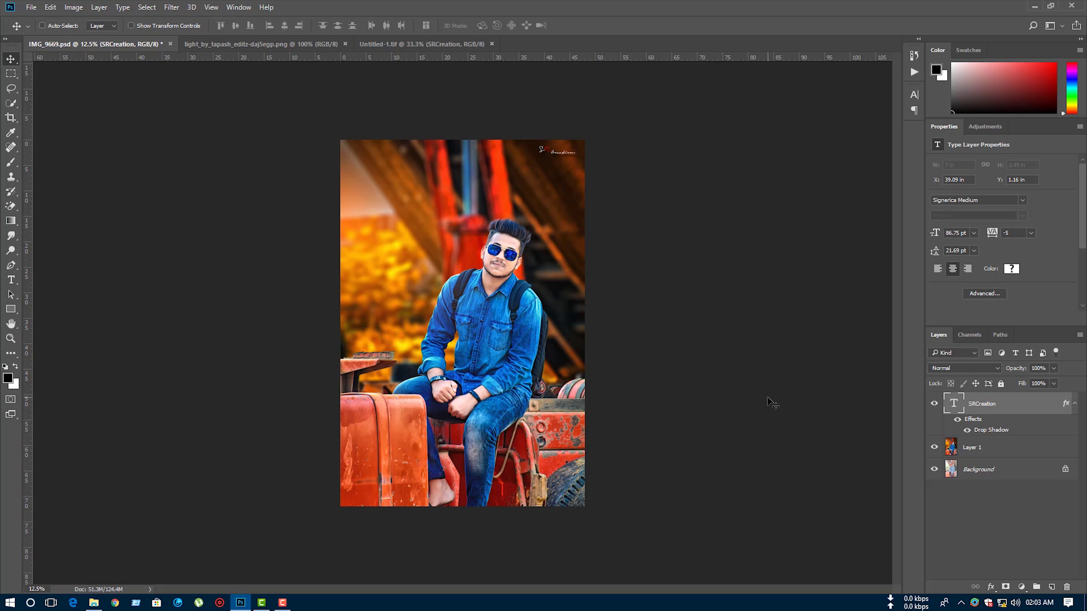
pyautogui.hotkey('ctrl', '+')
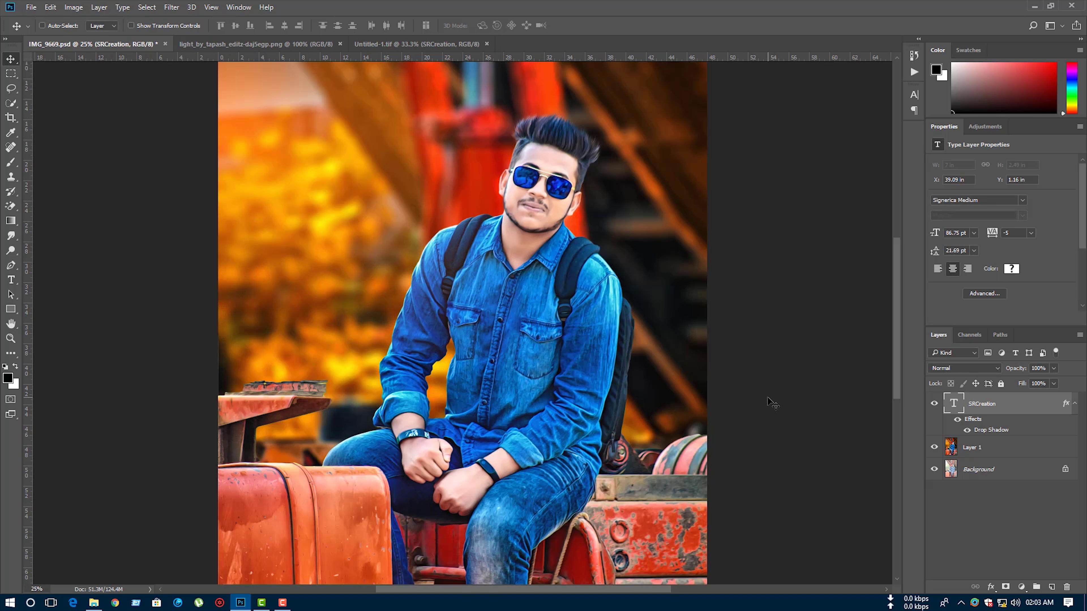
pyautogui.hotkey('ctrl', '-')
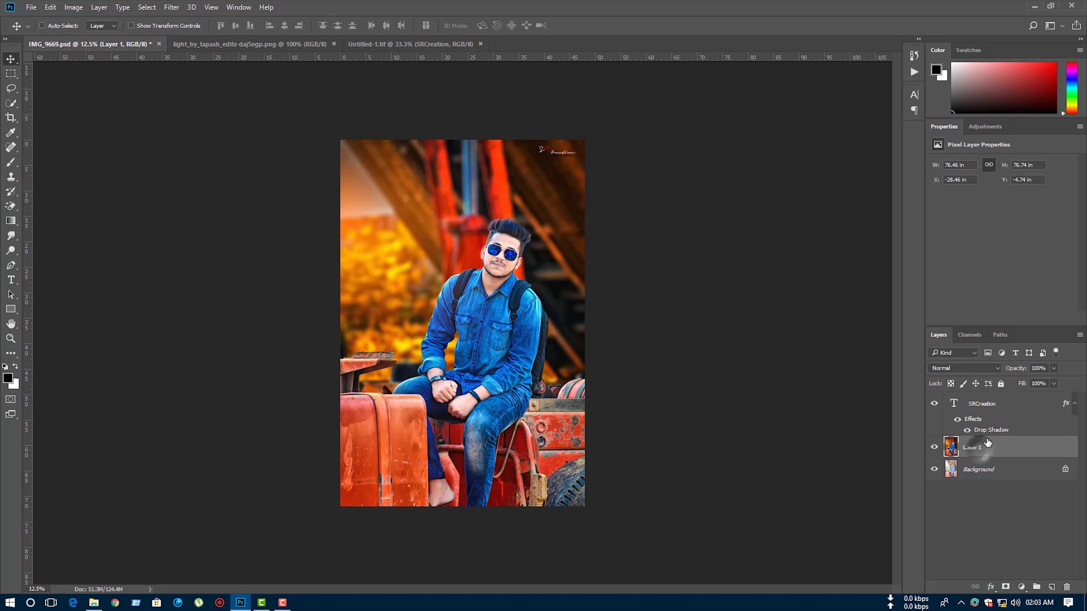
pyautogui.moveTo(980, 453); pyautogui.dragTo(992, 421)
pyautogui.hotkey('ctrl', 'e')
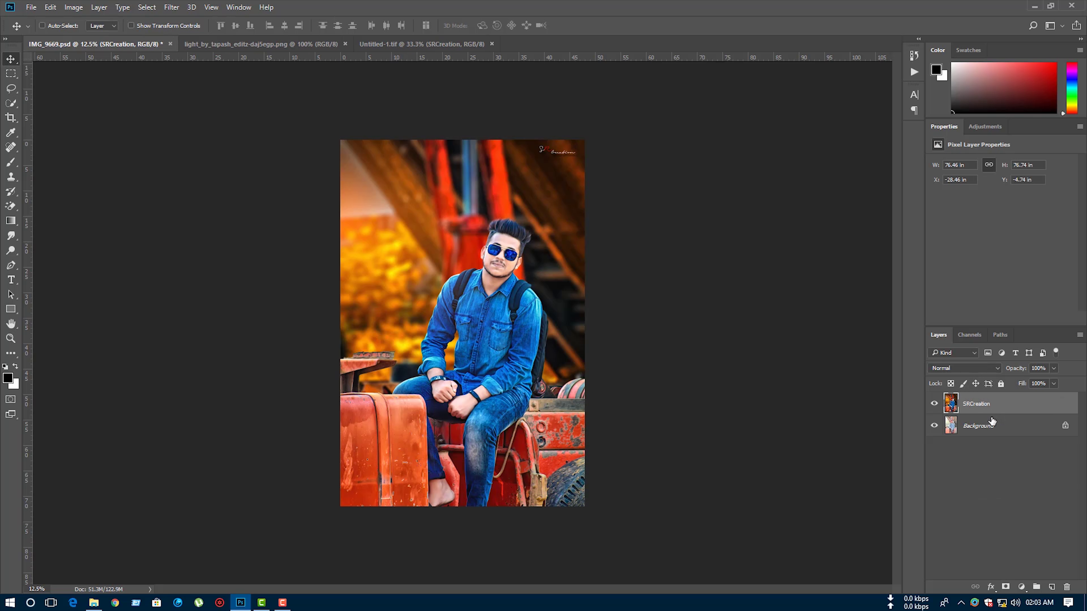
# Step: Save the image as JPEG IMG_9669 in Documents at quality 12 (Maximum)
pyautogui.click(32, 8)
pyautogui.moveTo(42, 159)
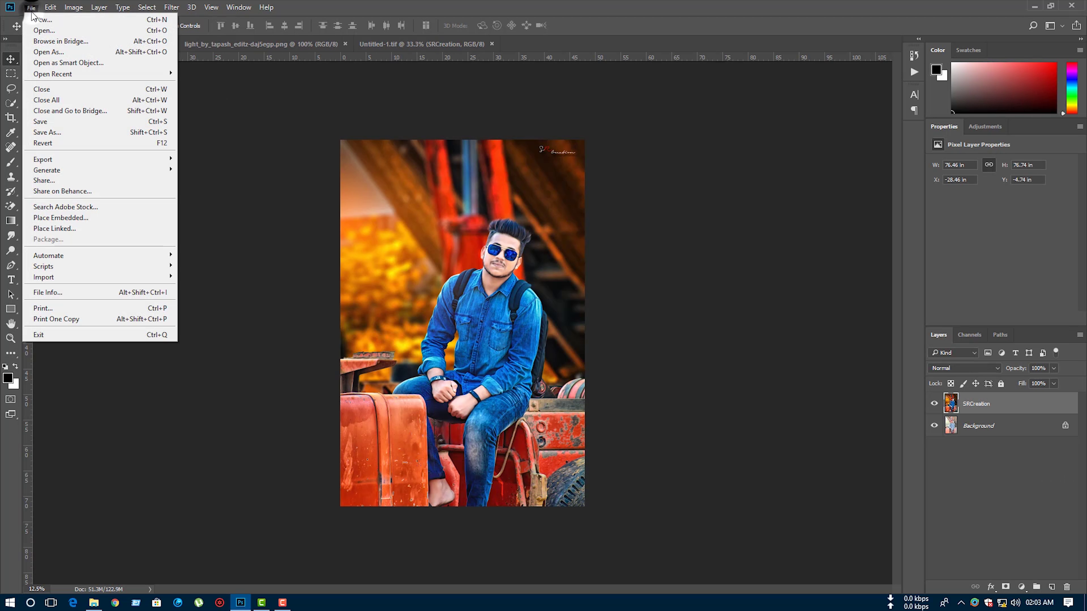
pyautogui.click(60, 133)
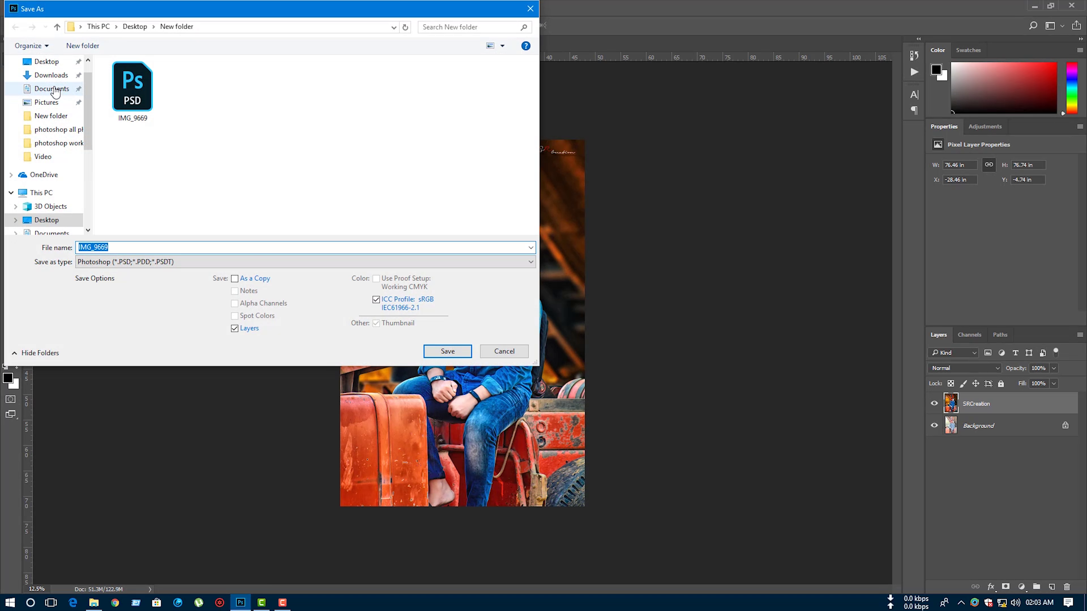
pyautogui.click(52, 88)
pyautogui.click(282, 261)
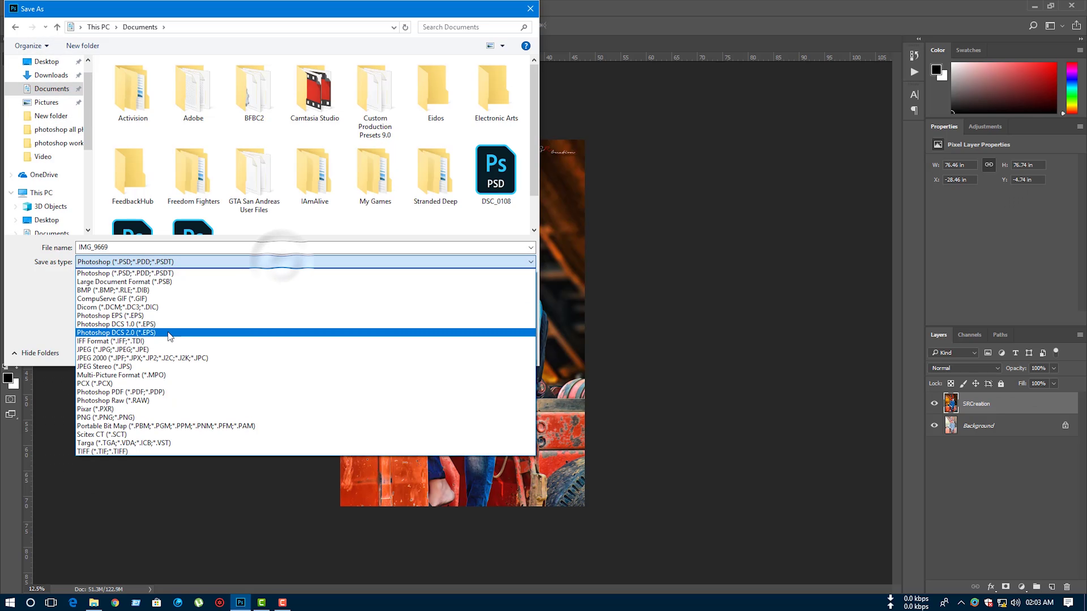
pyautogui.click(167, 349)
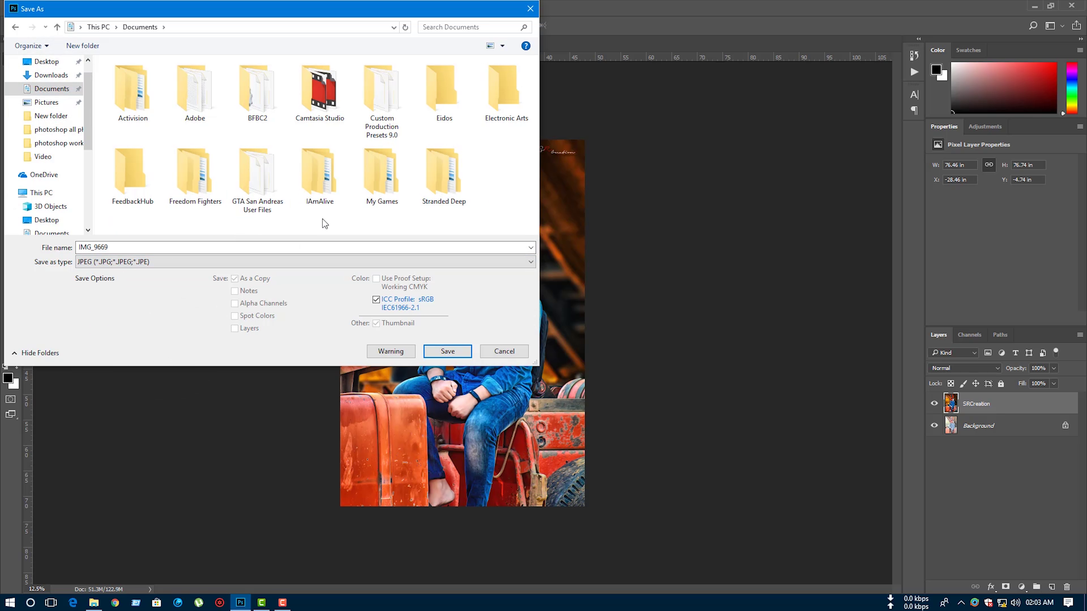
pyautogui.click(448, 352)
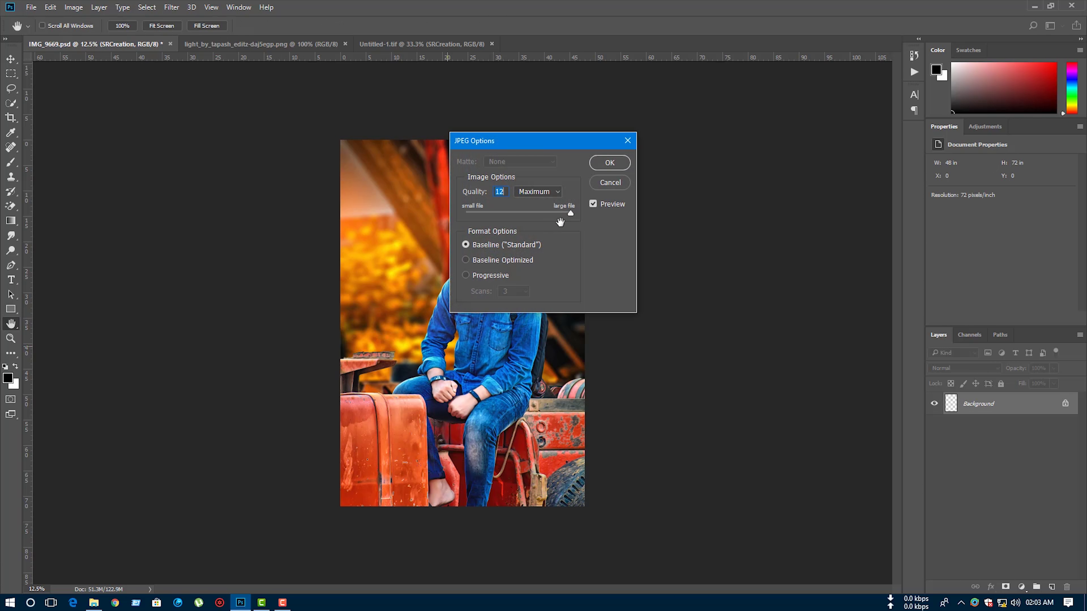
pyautogui.click(604, 161)
pyautogui.click(282, 602)
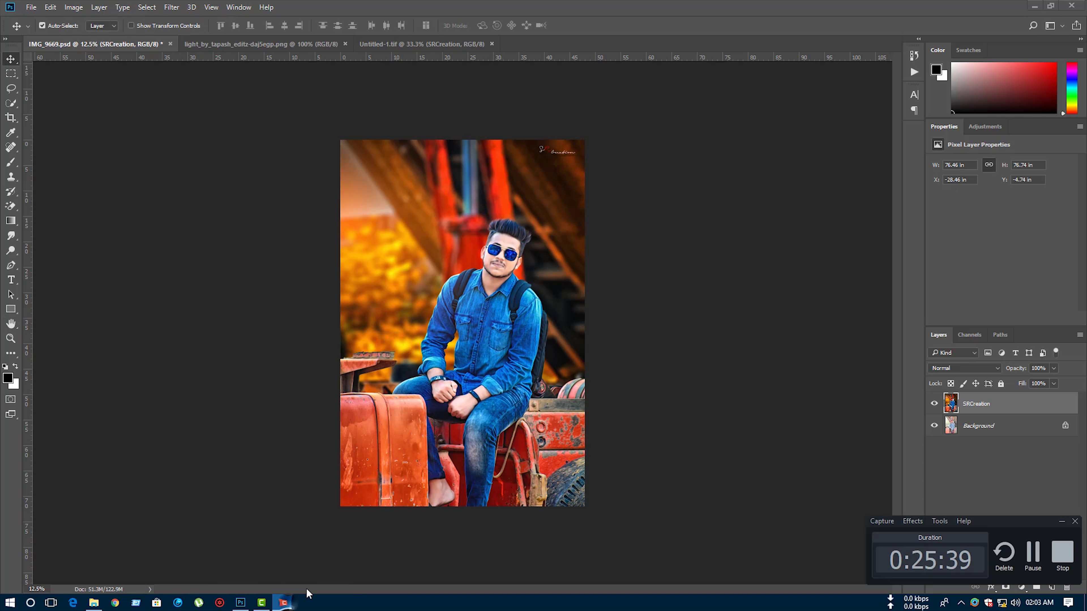